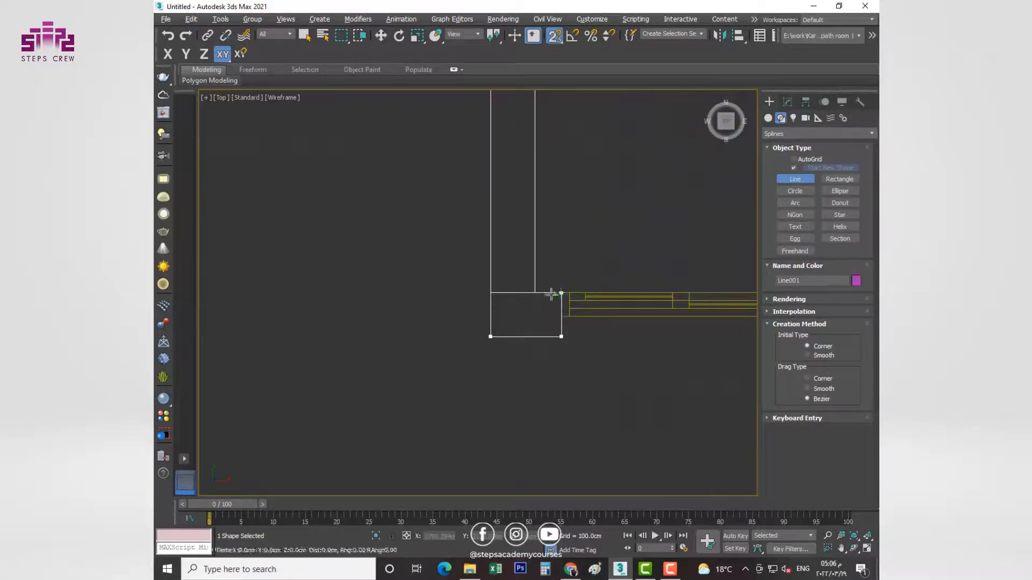
Finish tracing the left wall's outline with snapped line points, and turn off Start New Shape.
{"action": "scroll", "coordinate": [561, 201], "scroll_direction": "up", "scroll_amount": 5}
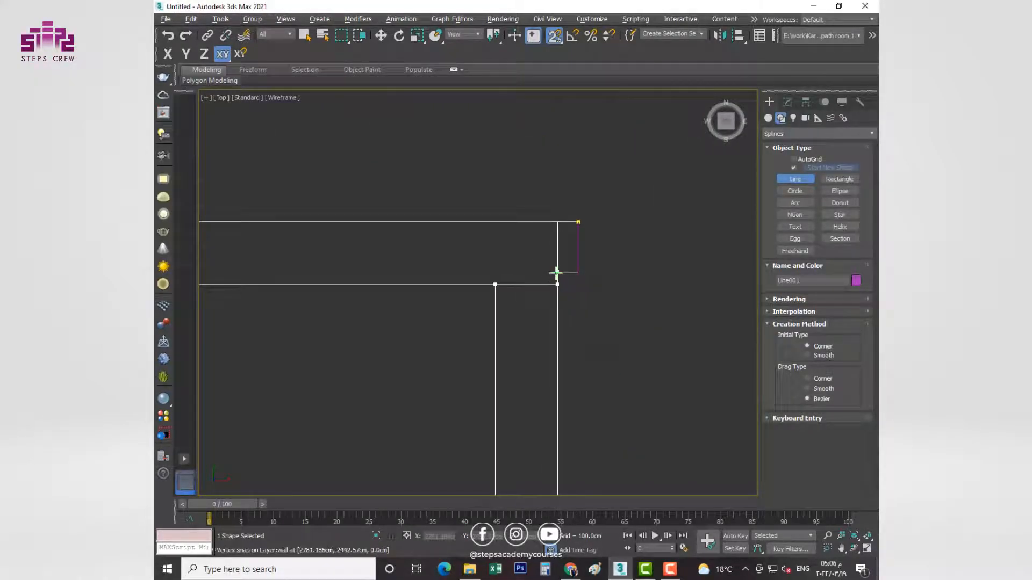
{"action": "left_click", "coordinate": [578, 222]}
{"action": "left_click", "coordinate": [490, 292]}
{"action": "left_click", "coordinate": [794, 167]}
Trace the upper part of the second wall's outline on the other side of the opening.
{"action": "scroll", "coordinate": [612, 238], "scroll_direction": "down", "scroll_amount": 5}
{"action": "middle_click_drag", "start_coordinate": [602, 237], "coordinate": [513, 227]}
{"action": "scroll", "coordinate": [583, 199], "scroll_direction": "up", "scroll_amount": 3}
{"action": "left_click", "coordinate": [575, 196]}
{"action": "left_click", "coordinate": [576, 162]}
{"action": "scroll", "coordinate": [601, 167], "scroll_direction": "down", "scroll_amount": 4}
{"action": "scroll", "coordinate": [666, 167], "scroll_direction": "up", "scroll_amount": 2}
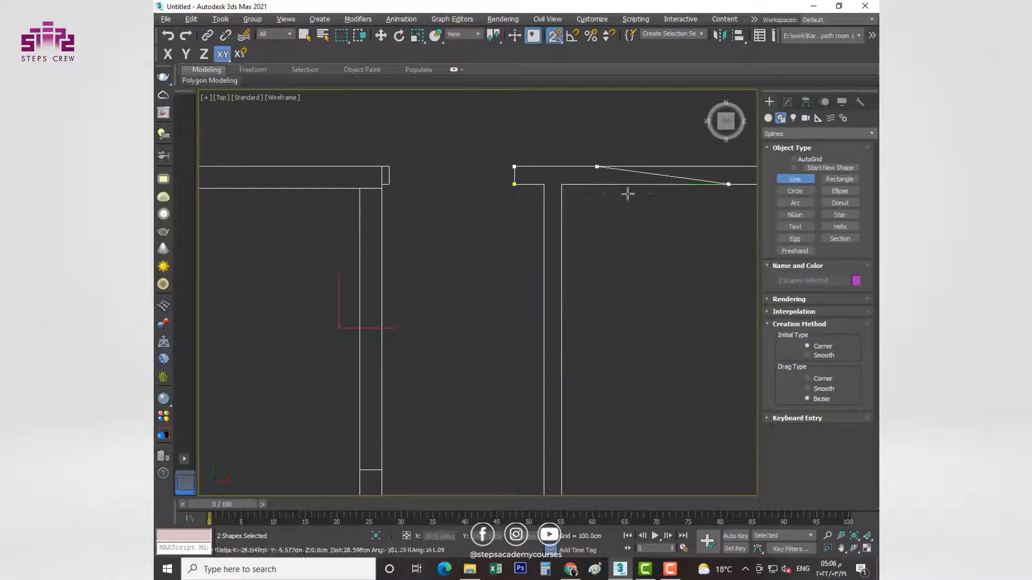
{"action": "left_click", "coordinate": [564, 185]}
Continue the second wall's outline around the window jamb at its lower end and back up to close it.
{"action": "scroll", "coordinate": [561, 382], "scroll_direction": "down", "scroll_amount": 4}
{"action": "middle_click_drag", "start_coordinate": [561, 462], "coordinate": [528, 285]}
{"action": "scroll", "coordinate": [528, 285], "scroll_direction": "up", "scroll_amount": 5}
{"action": "left_click", "coordinate": [525, 314]}
{"action": "left_click", "coordinate": [462, 350]}
{"action": "scroll", "coordinate": [461, 344], "scroll_direction": "up", "scroll_amount": 5}
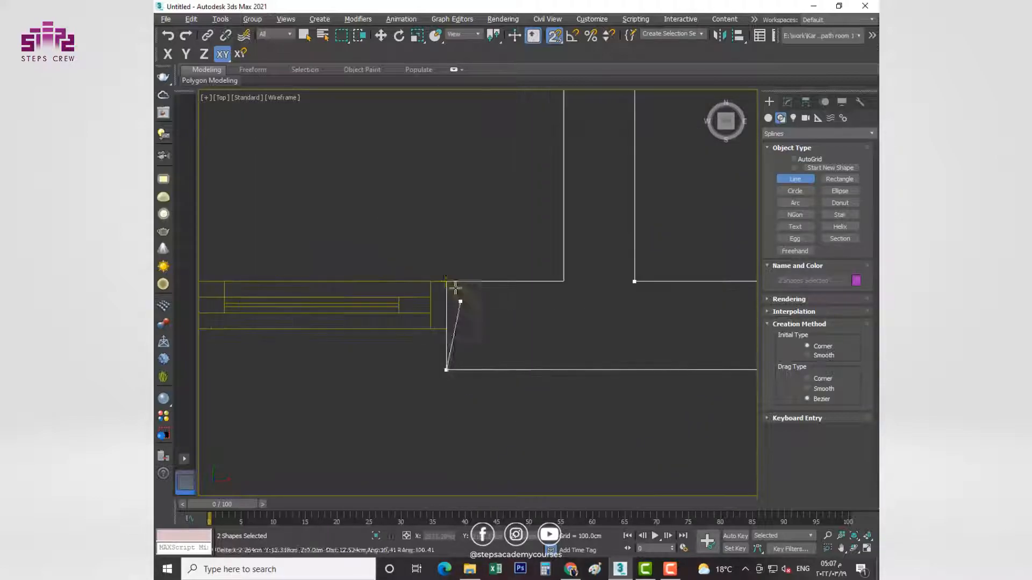
{"action": "scroll", "coordinate": [559, 288], "scroll_direction": "down", "scroll_amount": 4}
{"action": "middle_click_drag", "start_coordinate": [534, 219], "coordinate": [622, 172]}
{"action": "scroll", "coordinate": [622, 172], "scroll_direction": "up", "scroll_amount": 3}
{"action": "left_click", "coordinate": [550, 181]}
{"action": "left_click", "coordinate": [524, 293]}
Move the misplaced upper vertices of the second wall outline along X to line up with the wall's inner face.
{"action": "left_click", "coordinate": [787, 102]}
{"action": "scroll", "coordinate": [599, 212], "scroll_direction": "down", "scroll_amount": 4}
{"action": "scroll", "coordinate": [598, 211], "scroll_direction": "up", "scroll_amount": 4}
{"action": "key", "text": "w"}
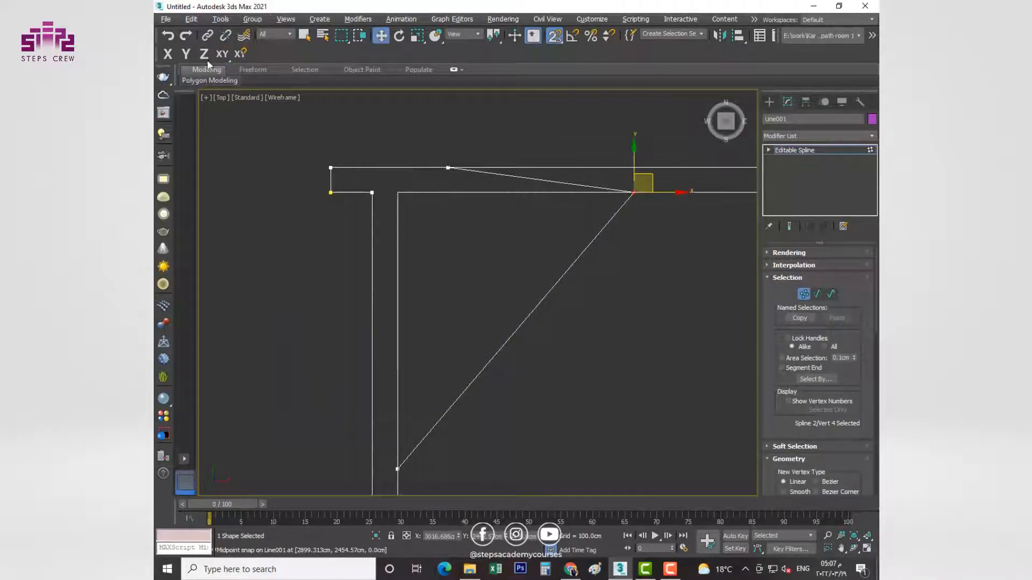
{"action": "left_click_drag", "start_coordinate": [659, 192], "coordinate": [450, 188]}
Extrude the traced wall outlines to a height of 280 cm.
{"action": "scroll", "coordinate": [450, 188], "scroll_direction": "down", "scroll_amount": 6}
{"action": "middle_click_drag", "start_coordinate": [478, 239], "coordinate": [502, 228]}
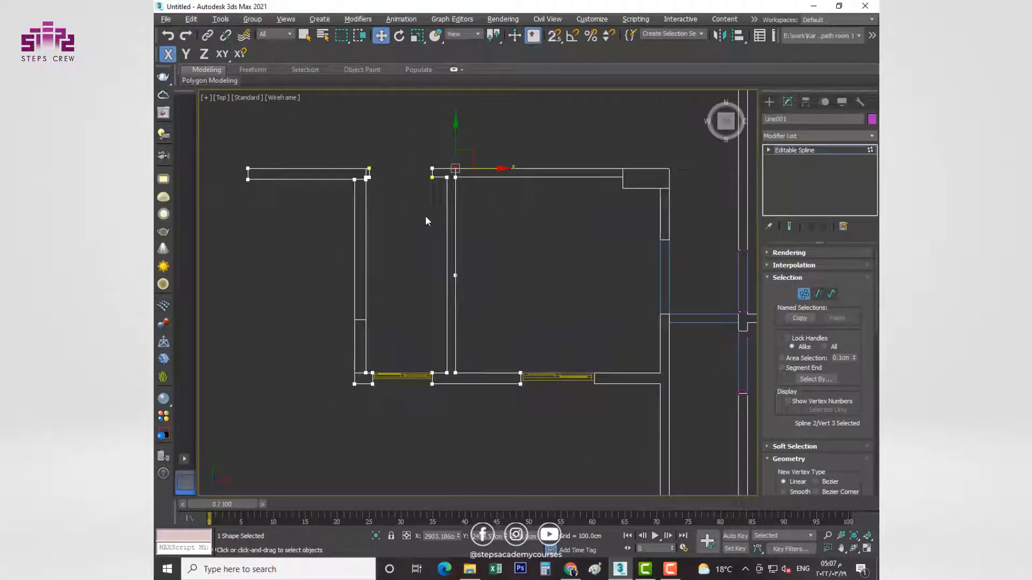
{"action": "key", "text": "p"}
{"action": "left_click", "coordinate": [801, 137]}
{"action": "type", "text": "ex"}
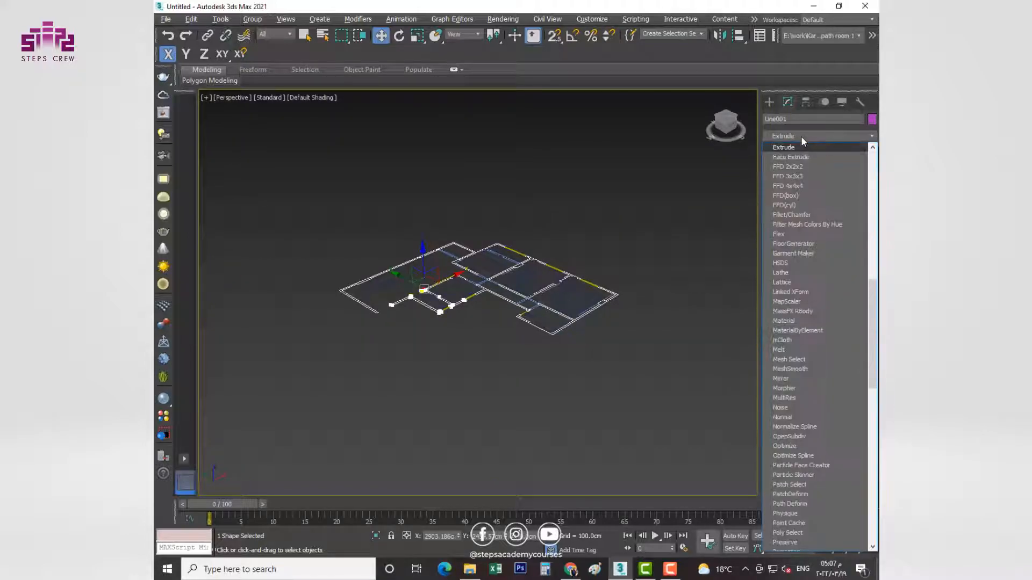
{"action": "left_click", "coordinate": [802, 147]}
{"action": "scroll", "coordinate": [480, 301], "scroll_direction": "up", "scroll_amount": 5}
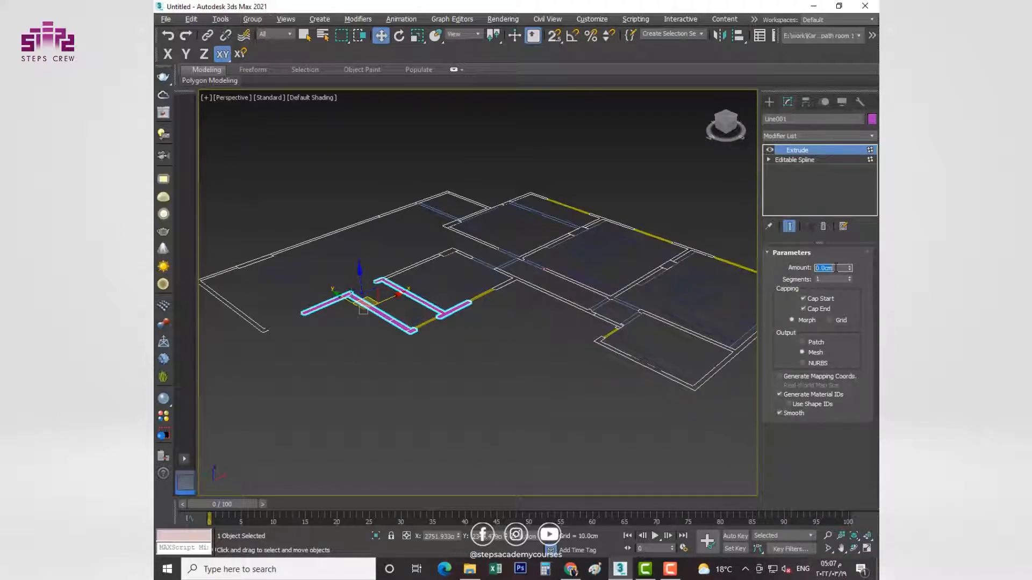
{"action": "type", "text": "280"}
{"action": "key", "text": "Return"}
Draw a snapped box bridging the door opening at the top of the walls, with a height of -50 cm.
{"action": "left_click_drag", "start_coordinate": [524, 333], "coordinate": [440, 352], "text": "alt"}
{"action": "left_click", "coordinate": [440, 352]}
{"action": "middle_click_drag", "start_coordinate": [440, 353], "coordinate": [543, 333], "text": "alt"}
{"action": "scroll", "coordinate": [561, 286], "scroll_direction": "up", "scroll_amount": 4}
{"action": "left_click", "coordinate": [769, 102]}
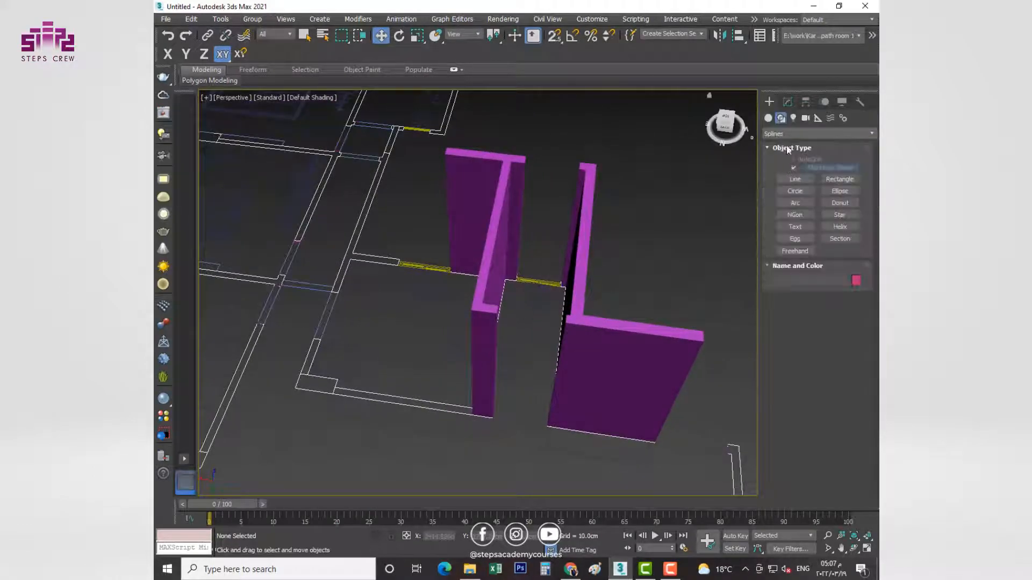
{"action": "left_click", "coordinate": [795, 170]}
{"action": "left_click_drag", "start_coordinate": [550, 42], "coordinate": [553, 87]}
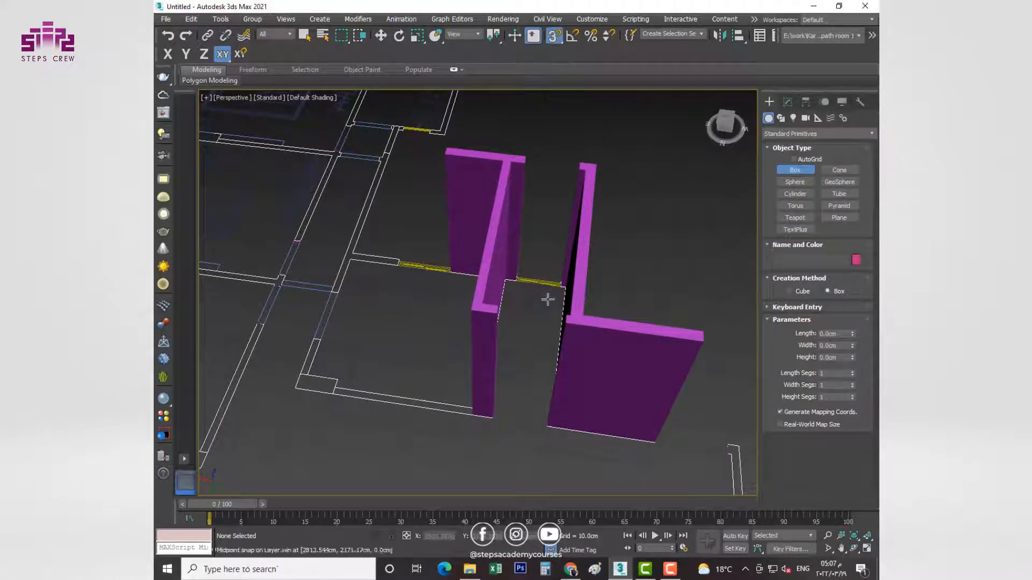
{"action": "scroll", "coordinate": [561, 323], "scroll_direction": "up", "scroll_amount": 5}
{"action": "left_click_drag", "start_coordinate": [547, 301], "coordinate": [422, 266]}
{"action": "left_click", "coordinate": [497, 340]}
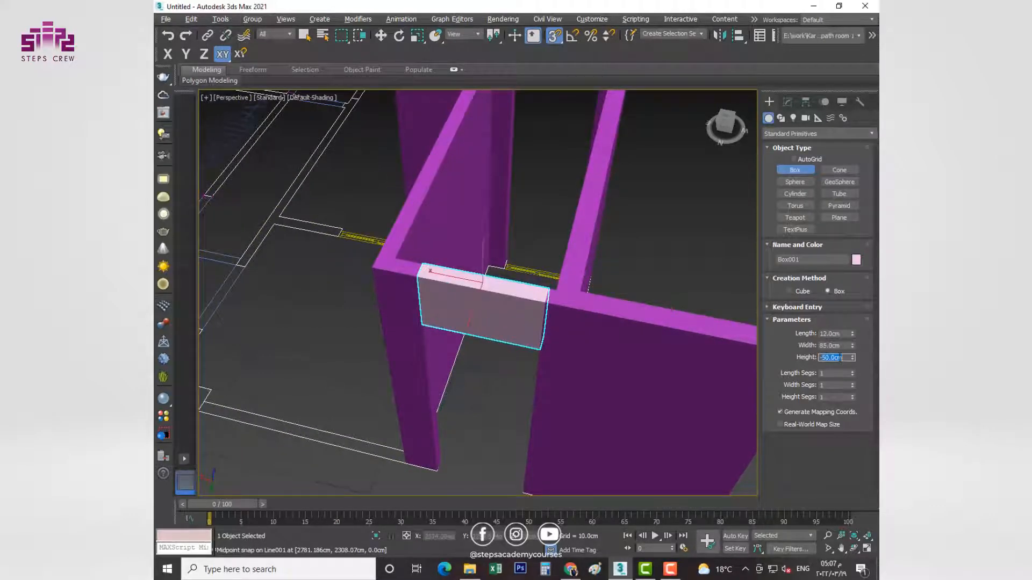
{"action": "key", "text": "Return"}
Draw a second lintel box across the window opening at the top of the walls.
{"action": "middle_click_drag", "start_coordinate": [591, 190], "coordinate": [599, 346]}
{"action": "left_click_drag", "start_coordinate": [607, 190], "coordinate": [520, 164]}
{"action": "middle_click_drag", "start_coordinate": [552, 278], "coordinate": [559, 161]}
Draw a sill box at the base of the window opening and set its height to 140 cm.
{"action": "middle_click_drag", "start_coordinate": [556, 275], "coordinate": [491, 410]}
{"action": "scroll", "coordinate": [492, 410], "scroll_direction": "up", "scroll_amount": 2}
{"action": "middle_click_drag", "start_coordinate": [626, 411], "coordinate": [523, 408]}
{"action": "left_click_drag", "start_coordinate": [413, 424], "coordinate": [529, 386]}
{"action": "left_click", "coordinate": [446, 167]}
{"action": "left_click", "coordinate": [833, 355]}
{"action": "type", "text": "140"}
{"action": "key", "text": "Return"}
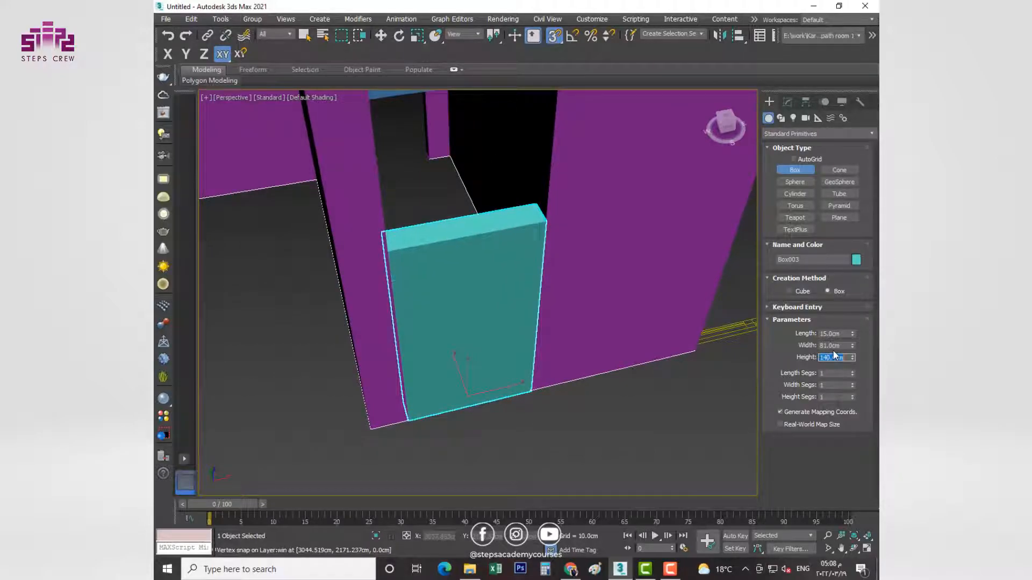
Add an Edit Poly modifier to the extruded walls and attach the lintel and sill boxes to them.
{"action": "scroll", "coordinate": [543, 333], "scroll_direction": "down", "scroll_amount": 4}
{"action": "middle_click_drag", "start_coordinate": [544, 333], "coordinate": [619, 334], "text": "alt"}
{"action": "key", "text": "w"}
{"action": "scroll", "coordinate": [636, 319], "scroll_direction": "down", "scroll_amount": 5}
{"action": "left_click", "coordinate": [521, 331]}
{"action": "middle_click_drag", "start_coordinate": [520, 331], "coordinate": [662, 303], "text": "alt"}
{"action": "left_click", "coordinate": [787, 103]}
{"action": "left_click", "coordinate": [802, 136]}
{"action": "key", "text": "e"}
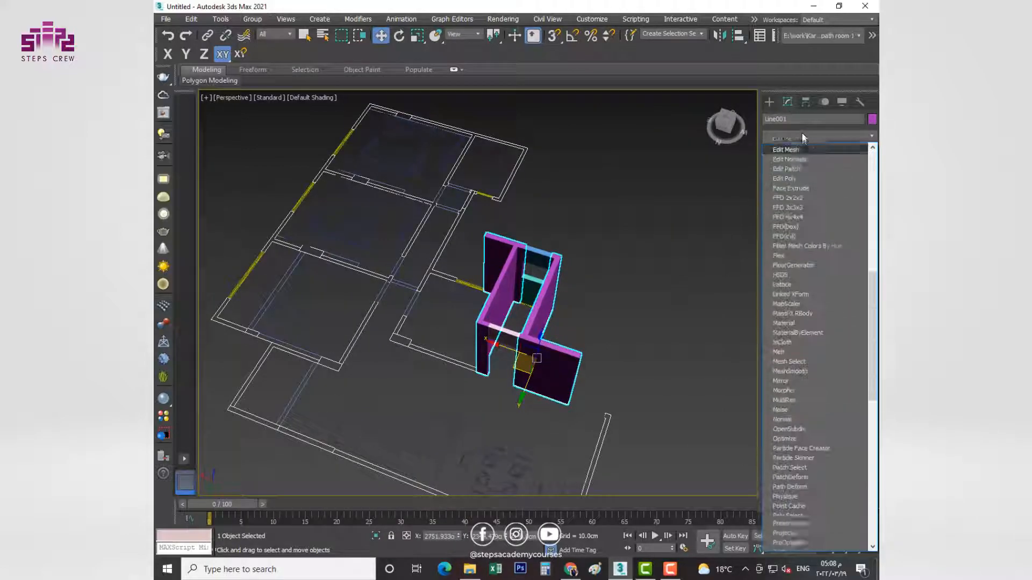
{"action": "left_click", "coordinate": [854, 177]}
{"action": "left_click_drag", "start_coordinate": [769, 342], "coordinate": [769, 177]}
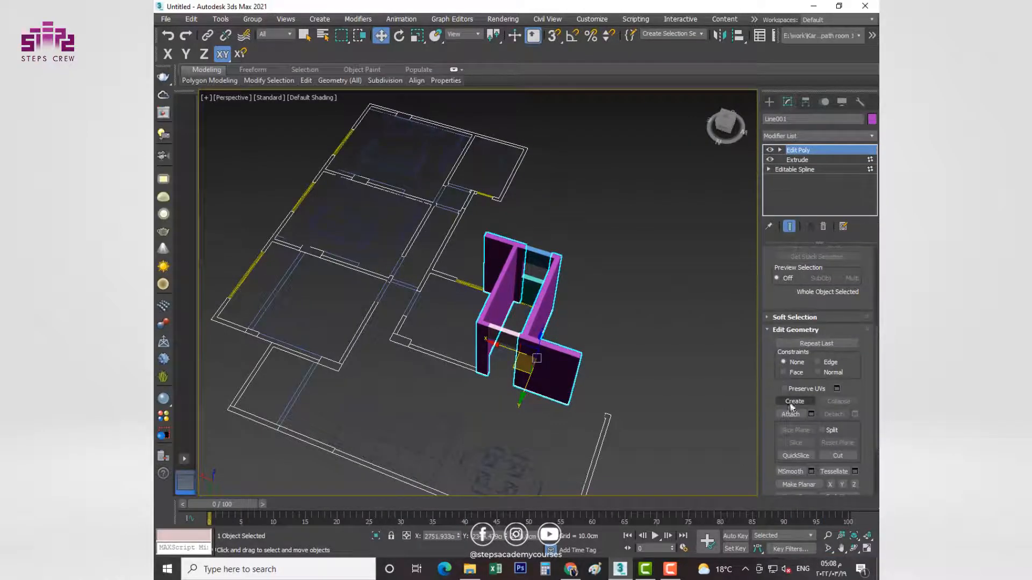
{"action": "left_click", "coordinate": [790, 413]}
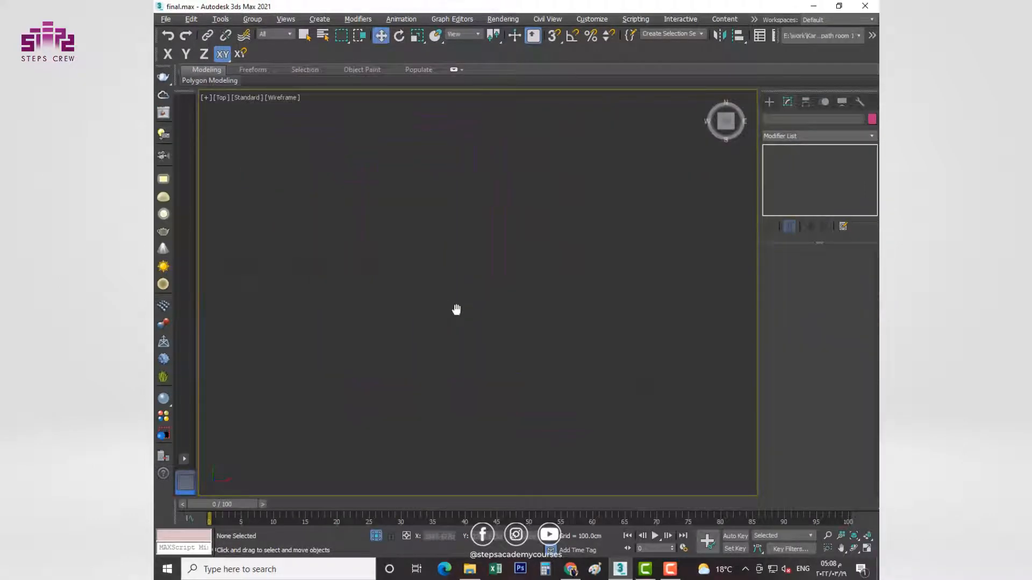
Draw a snapped rectangle of 293 x 137 cm around the room's outer outline in the top view.
{"action": "left_click", "coordinate": [769, 101]}
{"action": "left_click", "coordinate": [780, 118]}
{"action": "left_click", "coordinate": [840, 179]}
{"action": "left_click_drag", "start_coordinate": [554, 35], "coordinate": [554, 73]}
{"action": "left_click_drag", "start_coordinate": [505, 125], "coordinate": [357, 414]}
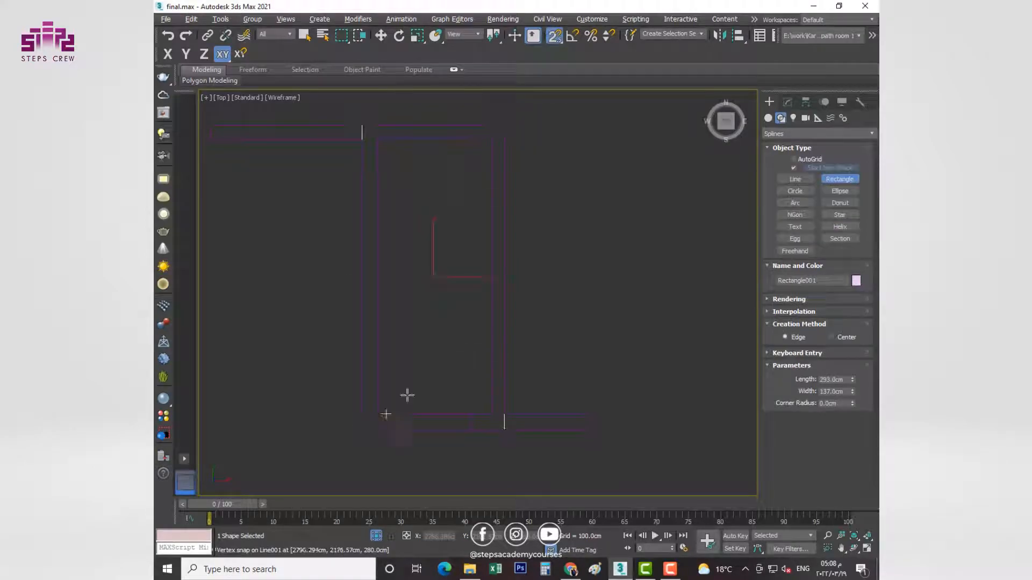
Extrude the rectangle by -20 cm to form the floor slab.
{"action": "key", "text": "alt+w"}
{"action": "middle_click", "coordinate": [552, 438]}
{"action": "key", "text": "alt+w"}
{"action": "left_click", "coordinate": [787, 101]}
{"action": "left_click", "coordinate": [804, 136]}
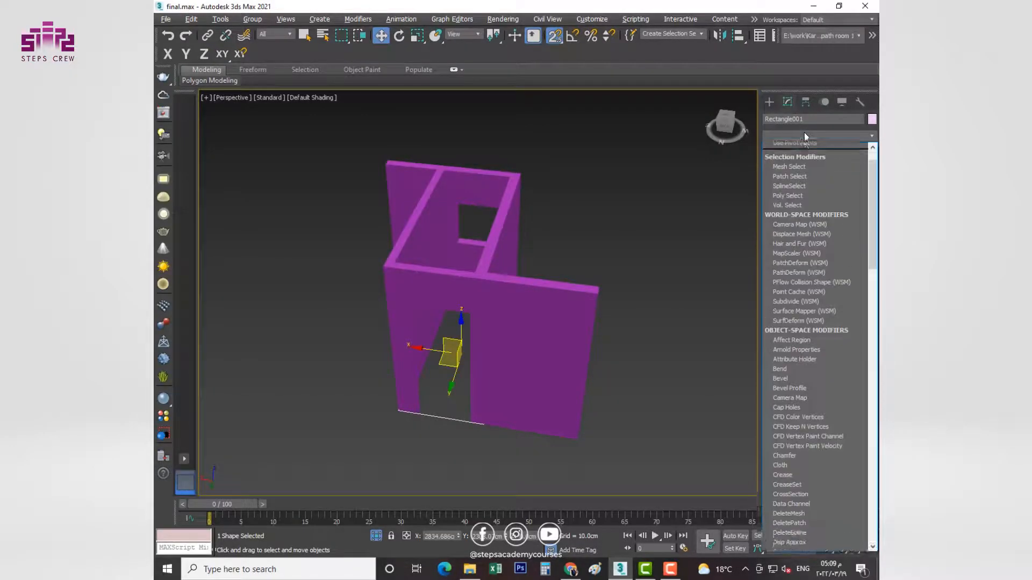
{"action": "type", "text": "ex"}
{"action": "key", "text": "Return"}
{"action": "double_click", "coordinate": [831, 268]}
{"action": "type", "text": "-20"}
{"action": "key", "text": "Return"}
Make a copy of the floor slab above the walls as the ceiling.
{"action": "middle_click_drag", "start_coordinate": [589, 355], "coordinate": [601, 321], "text": "alt"}
{"action": "key", "text": "s"}
{"action": "left_click_drag", "start_coordinate": [462, 305], "coordinate": [457, 132], "text": "shift"}
{"action": "left_click", "coordinate": [518, 332]}
Snap the ceiling slab down along Z onto the top of the walls.
{"action": "middle_click_drag", "start_coordinate": [457, 132], "coordinate": [547, 149], "text": "alt"}
{"action": "scroll", "coordinate": [547, 149], "scroll_direction": "up", "scroll_amount": 5}
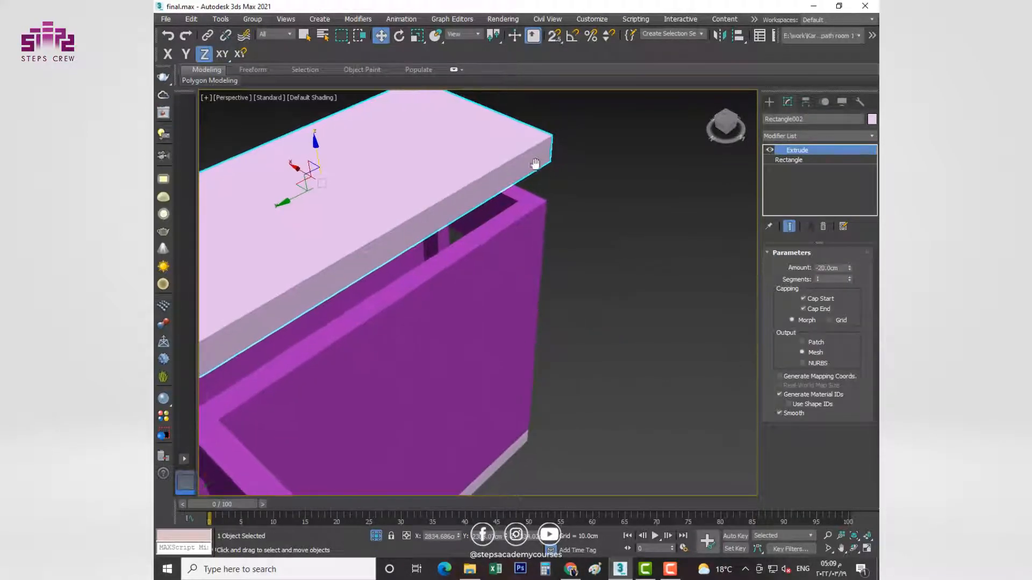
{"action": "left_click_drag", "start_coordinate": [555, 35], "coordinate": [556, 90]}
{"action": "left_click_drag", "start_coordinate": [548, 161], "coordinate": [546, 201]}
{"action": "left_click", "coordinate": [593, 226]}
Clone the floor slab in place.
{"action": "scroll", "coordinate": [593, 225], "scroll_direction": "down", "scroll_amount": 5}
{"action": "middle_click_drag", "start_coordinate": [593, 226], "coordinate": [618, 258], "text": "alt"}
{"action": "middle_click_drag", "start_coordinate": [580, 333], "coordinate": [618, 229]}
{"action": "left_click", "coordinate": [478, 317]}
{"action": "key", "text": "s"}
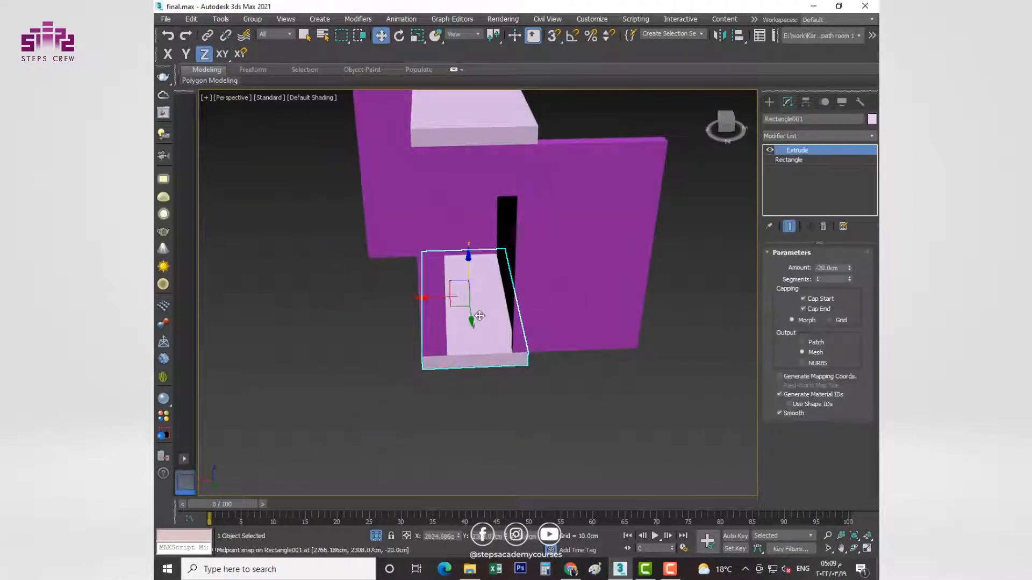
{"action": "key", "text": "ctrl+v"}
{"action": "left_click", "coordinate": [486, 256]}
{"action": "left_click", "coordinate": [504, 327]}
Replace the cloned slab's Extrude modifier with FloorGenerator, using a maximum board length and width of 42 cm.
{"action": "right_click", "coordinate": [806, 154]}
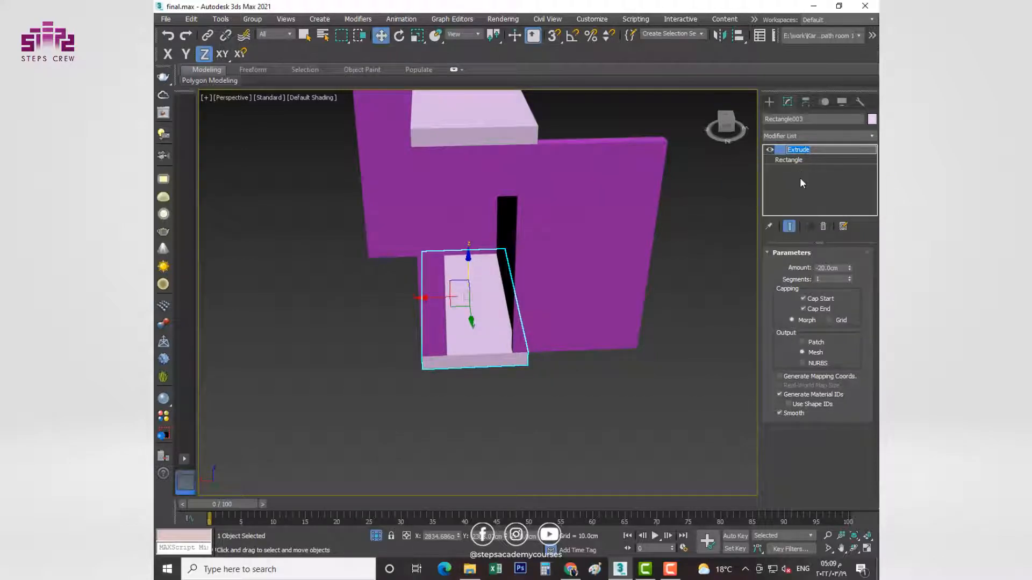
{"action": "left_click", "coordinate": [799, 161]}
{"action": "left_click", "coordinate": [806, 136]}
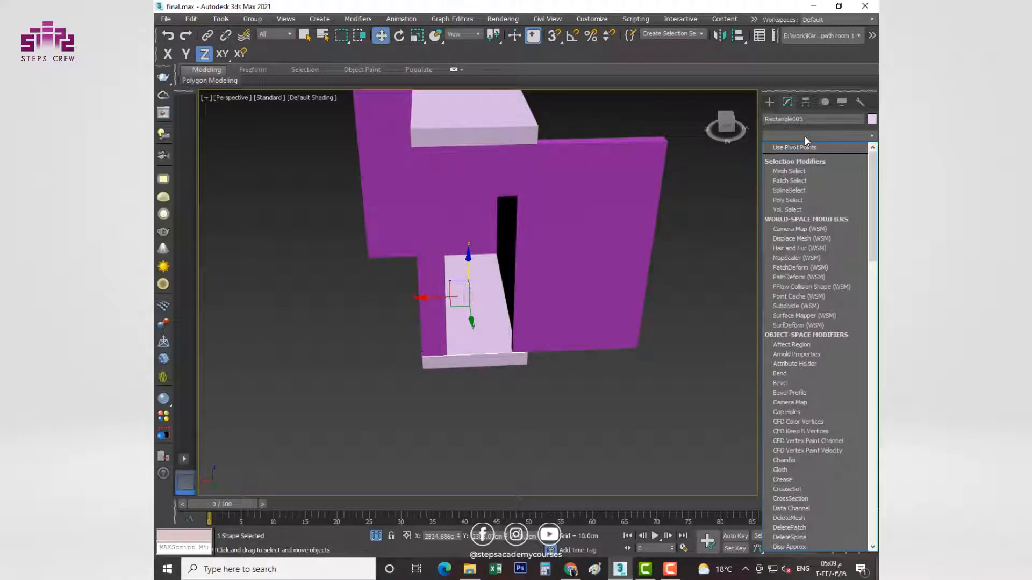
{"action": "type", "text": "fl"}
{"action": "left_click", "coordinate": [793, 156]}
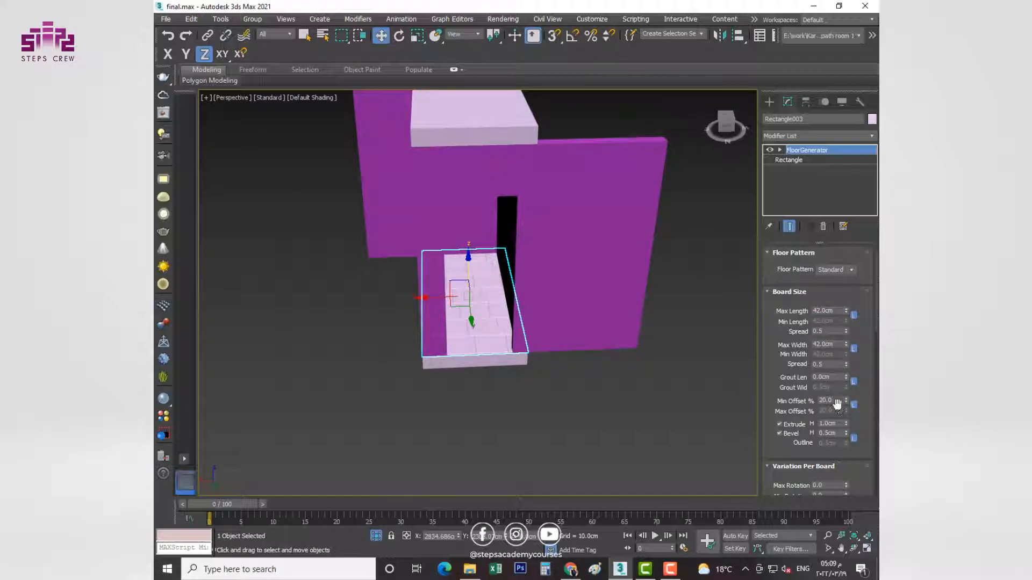
Select the window opening's vertices in the top view and move them along X to centre the window in its wall.
{"action": "scroll", "coordinate": [478, 304], "scroll_direction": "up", "scroll_amount": 3}
{"action": "middle_click_drag", "start_coordinate": [516, 301], "coordinate": [602, 344], "text": "alt"}
{"action": "left_click", "coordinate": [532, 258]}
{"action": "middle_click_drag", "start_coordinate": [709, 328], "coordinate": [541, 274], "text": "alt"}
{"action": "scroll", "coordinate": [534, 262], "scroll_direction": "up", "scroll_amount": 4}
{"action": "key", "text": "alt+w"}
{"action": "right_click", "coordinate": [404, 186]}
{"action": "key", "text": "alt+w"}
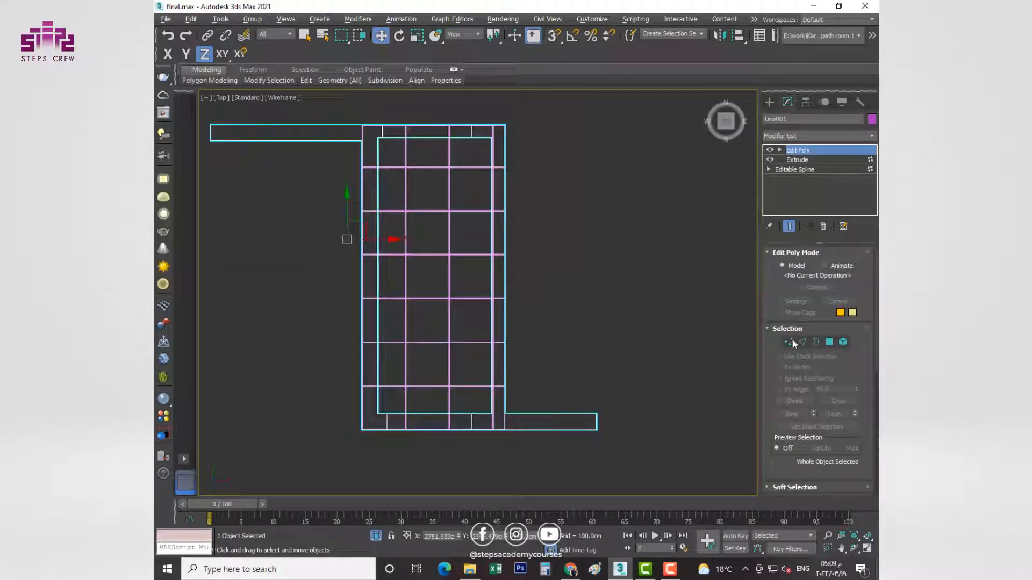
{"action": "left_click", "coordinate": [789, 342]}
{"action": "scroll", "coordinate": [540, 348], "scroll_direction": "up", "scroll_amount": 5}
{"action": "left_click_drag", "start_coordinate": [339, 395], "coordinate": [340, 396]}
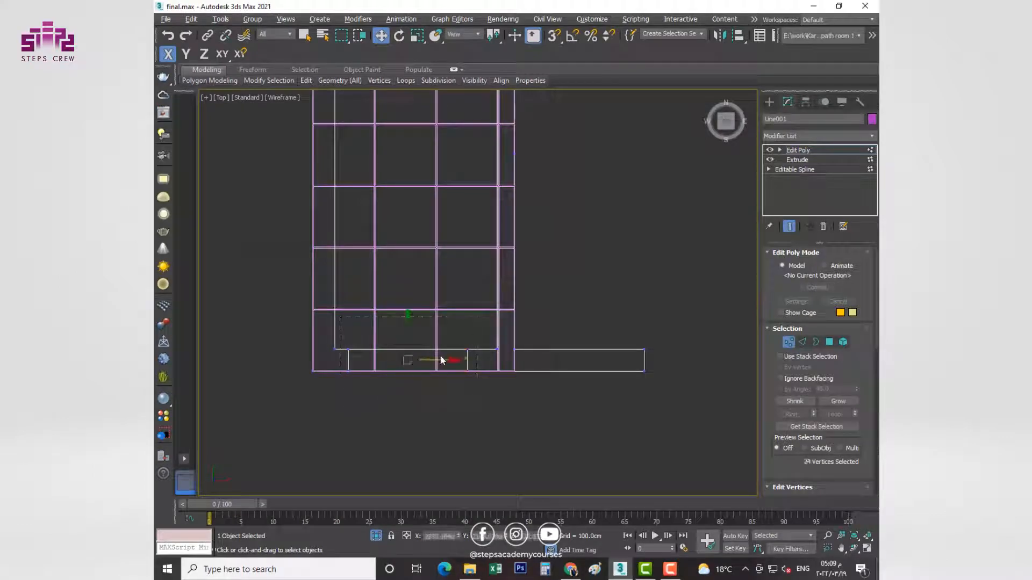
{"action": "left_click_drag", "start_coordinate": [451, 361], "coordinate": [451, 360]}
{"action": "key", "text": "alt+w"}
{"action": "right_click", "coordinate": [583, 393]}
{"action": "key", "text": "alt+w"}
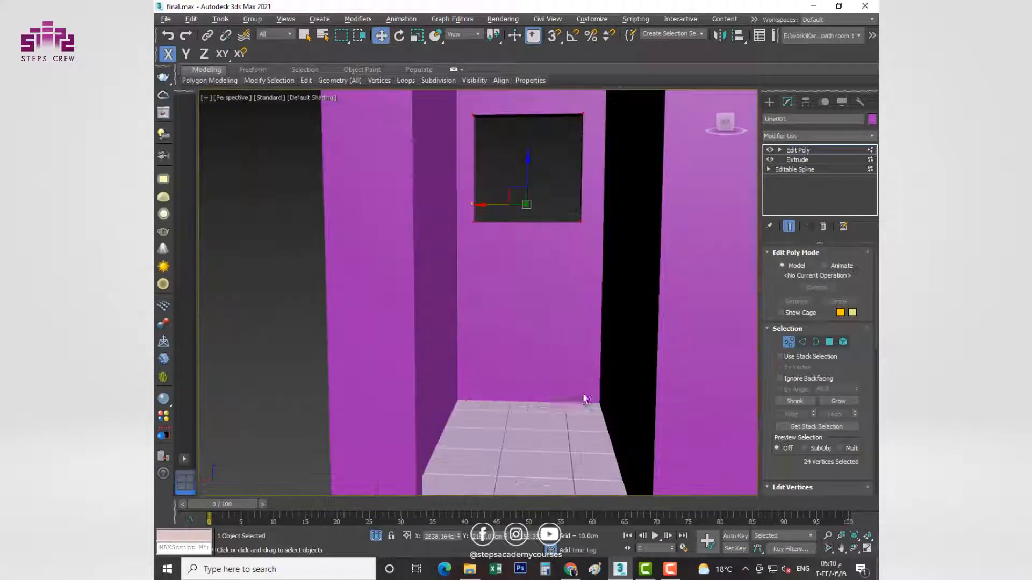
Select the four inner wall polygons surrounding the window and detach them from the walls.
{"action": "left_click", "coordinate": [788, 342]}
{"action": "left_click", "coordinate": [829, 343]}
{"action": "left_click", "coordinate": [546, 305]}
{"action": "left_click", "coordinate": [585, 276], "text": "ctrl"}
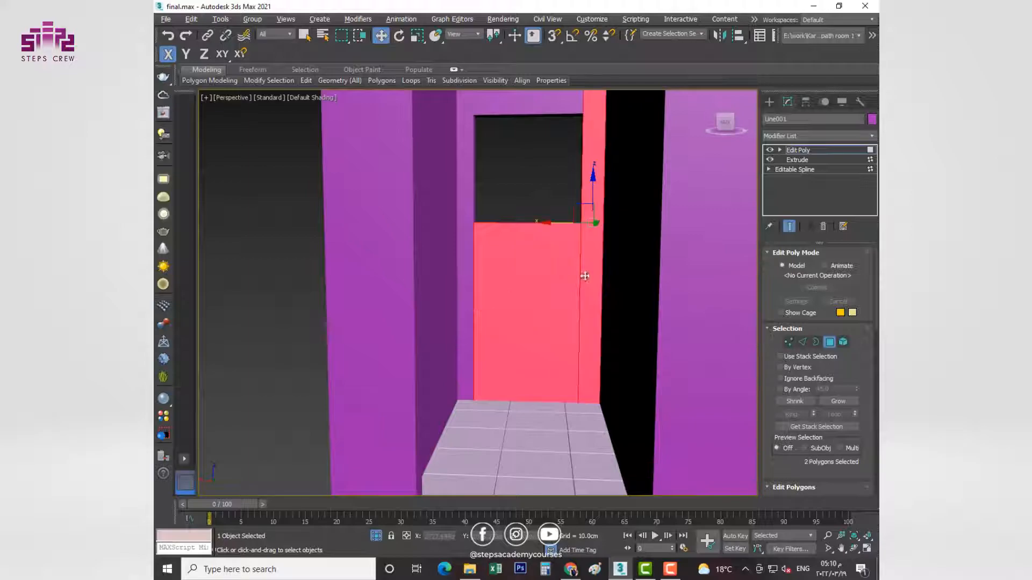
{"action": "left_click", "coordinate": [467, 253], "text": "ctrl"}
{"action": "middle_click_drag", "start_coordinate": [487, 249], "coordinate": [522, 262], "text": "alt"}
{"action": "left_click", "coordinate": [526, 116], "text": "ctrl"}
{"action": "scroll", "coordinate": [527, 215], "scroll_direction": "down", "scroll_amount": 4}
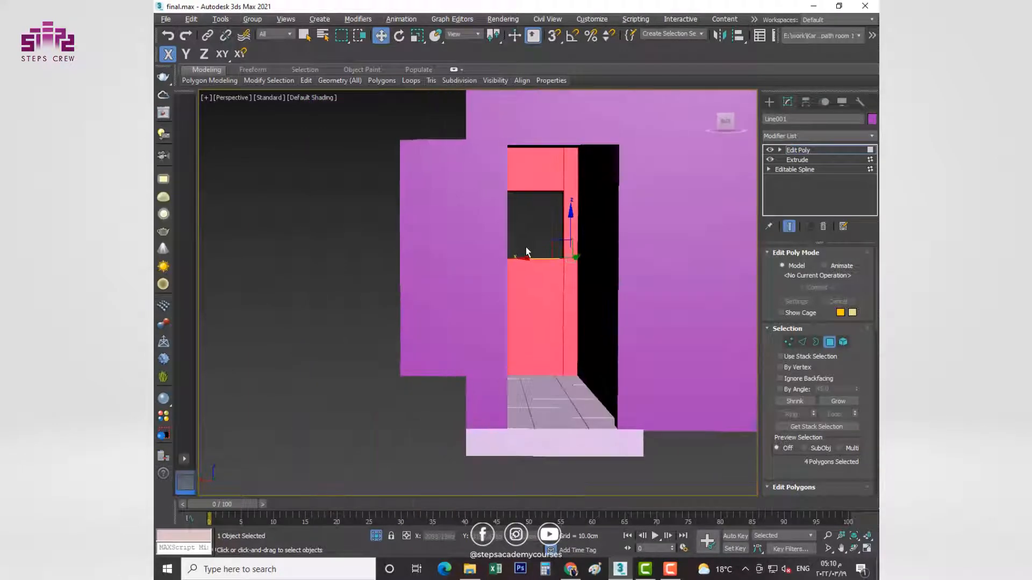
{"action": "scroll", "coordinate": [768, 401], "scroll_direction": "down", "scroll_amount": 10}
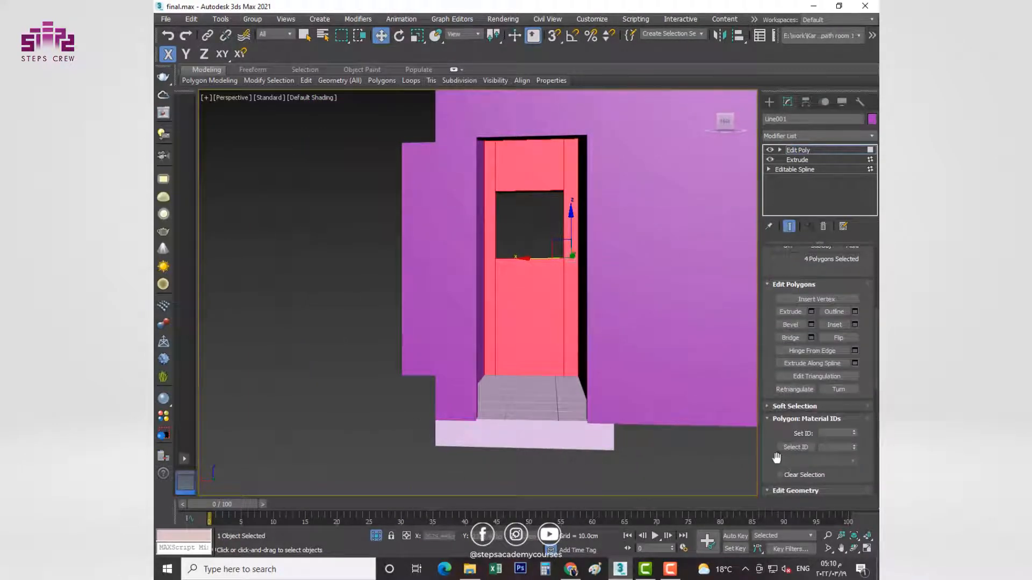
{"action": "left_click", "coordinate": [833, 389]}
{"action": "left_click", "coordinate": [779, 150]}
{"action": "left_click", "coordinate": [801, 190]}
Hide the ceiling slab.
{"action": "left_click", "coordinate": [485, 340]}
{"action": "middle_click_drag", "start_coordinate": [485, 341], "coordinate": [466, 395], "text": "alt"}
{"action": "scroll", "coordinate": [518, 161], "scroll_direction": "down", "scroll_amount": 4}
{"action": "middle_click_drag", "start_coordinate": [518, 156], "coordinate": [539, 270]}
{"action": "left_click", "coordinate": [539, 268]}
{"action": "right_click", "coordinate": [539, 263]}
{"action": "left_click", "coordinate": [570, 227]}
{"action": "left_click", "coordinate": [565, 340]}
{"action": "key", "text": "alt+q"}
{"action": "left_click", "coordinate": [612, 311]}
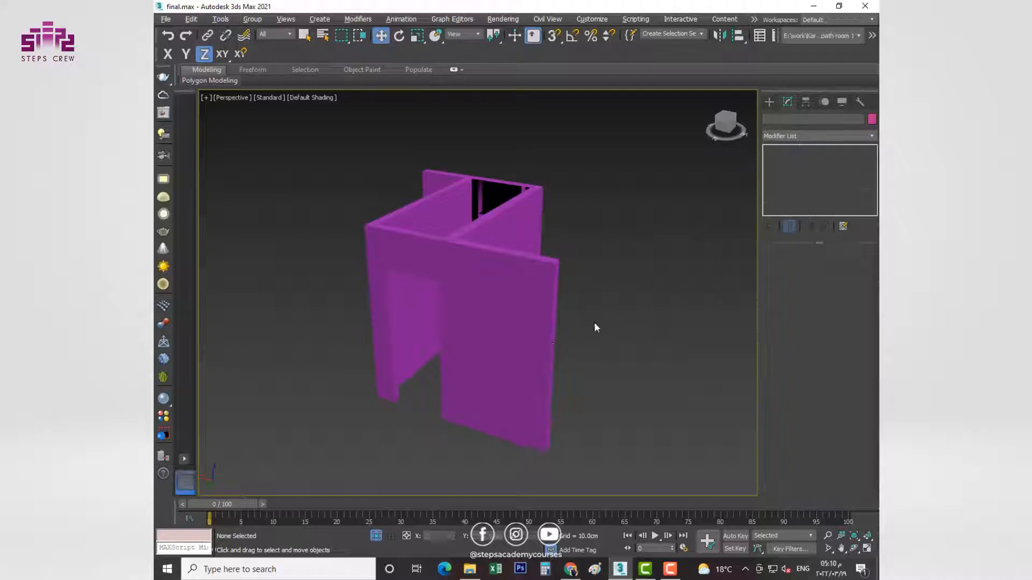
{"action": "left_click", "coordinate": [376, 539]}
Isolate the walls together with the detached window wall face.
{"action": "scroll", "coordinate": [542, 317], "scroll_direction": "up", "scroll_amount": 4}
{"action": "left_click", "coordinate": [539, 273]}
{"action": "left_click", "coordinate": [561, 329], "text": "ctrl"}
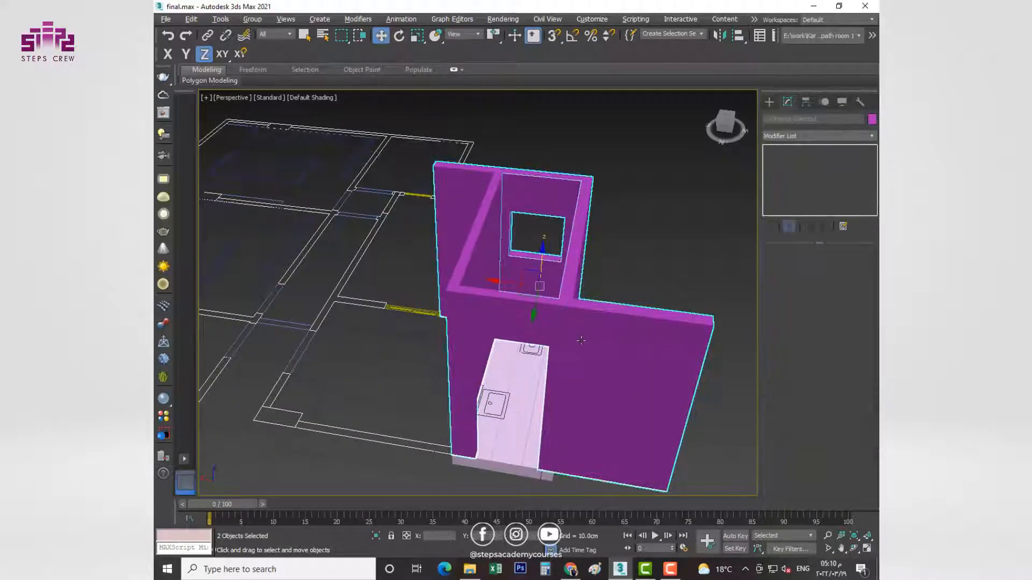
{"action": "key", "text": "alt+q"}
{"action": "left_click", "coordinate": [610, 261]}
Draw a snapped rectangle of 266 x 110 cm along the room's inner outline in the top view.
{"action": "key", "text": "alt+w"}
{"action": "middle_click", "coordinate": [384, 227]}
{"action": "key", "text": "alt+w"}
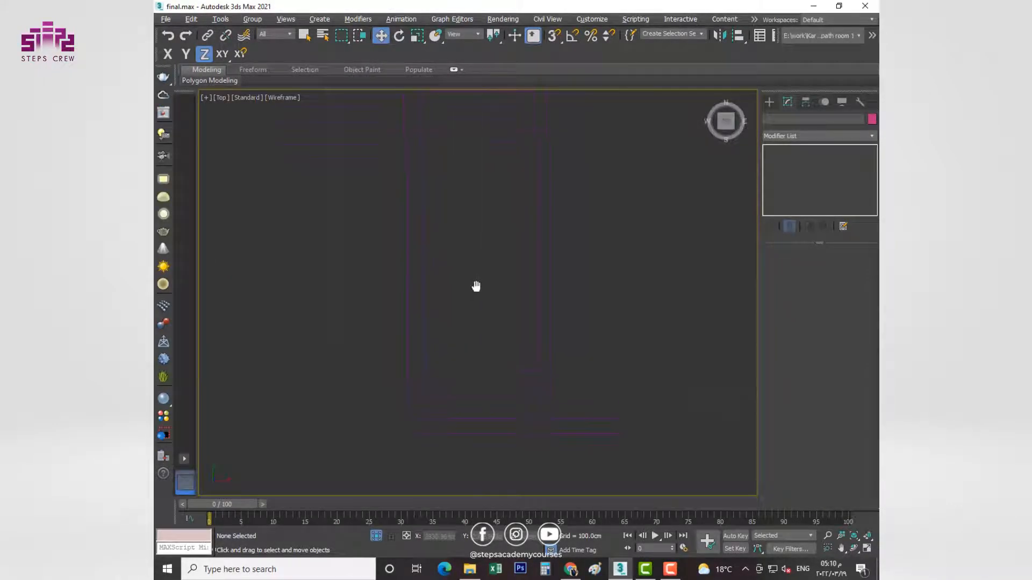
{"action": "left_click", "coordinate": [770, 102]}
{"action": "left_click", "coordinate": [840, 179]}
{"action": "left_click", "coordinate": [554, 72]}
{"action": "left_click_drag", "start_coordinate": [538, 141], "coordinate": [424, 418]}
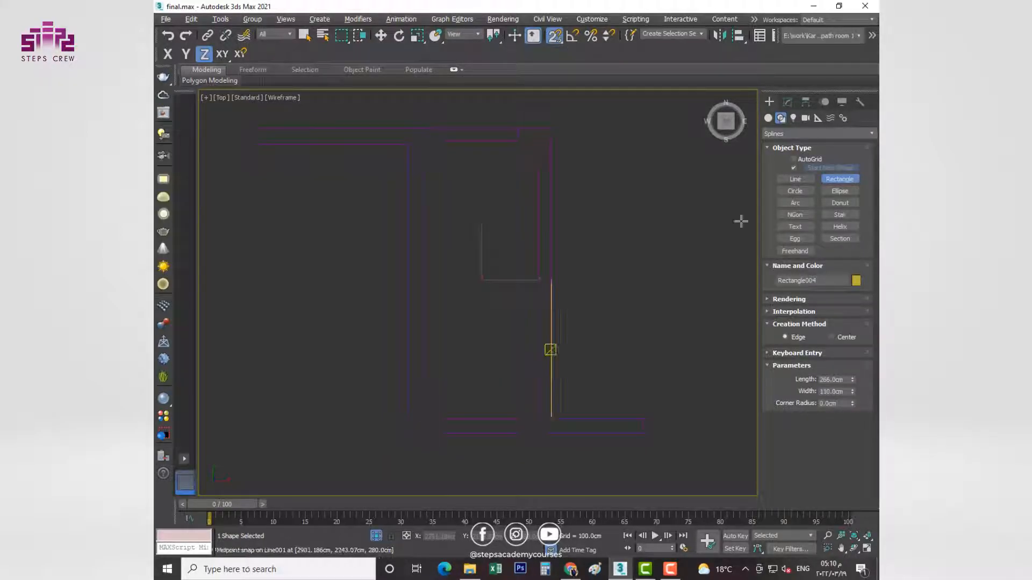
Apply an Edit Spline modifier to the rectangle and move its left long segment onto the wall's inner line.
{"action": "left_click", "coordinate": [787, 101]}
{"action": "left_click", "coordinate": [818, 133]}
{"action": "key", "text": "e"}
{"action": "left_click", "coordinate": [818, 133]}
{"action": "left_click", "coordinate": [818, 133]}
{"action": "left_click", "coordinate": [798, 183]}
{"action": "left_click", "coordinate": [818, 269]}
{"action": "left_click", "coordinate": [425, 271]}
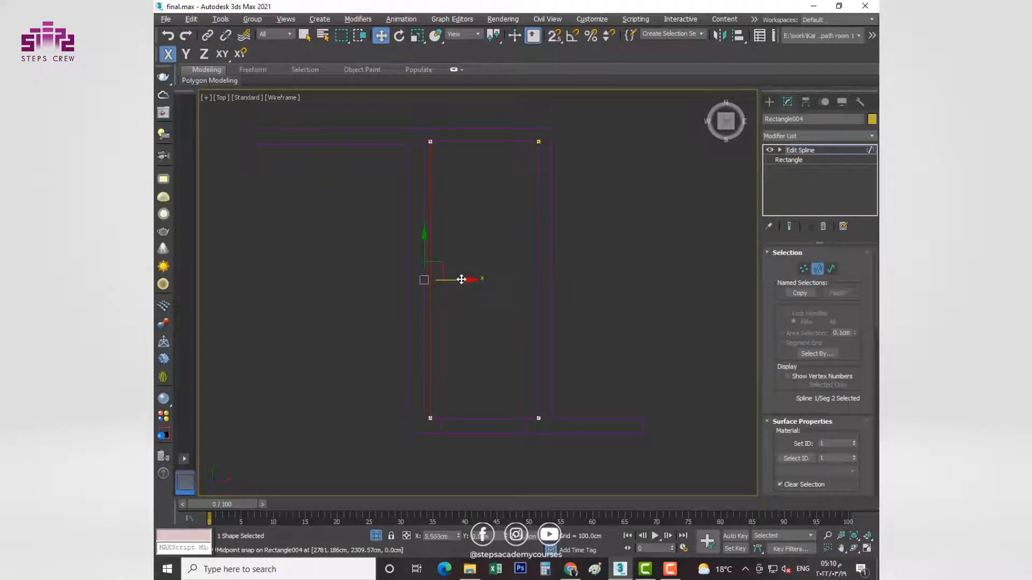
Outline the rectangle's spline inward by 10 cm and delete the original outer spline.
{"action": "left_click", "coordinate": [831, 268]}
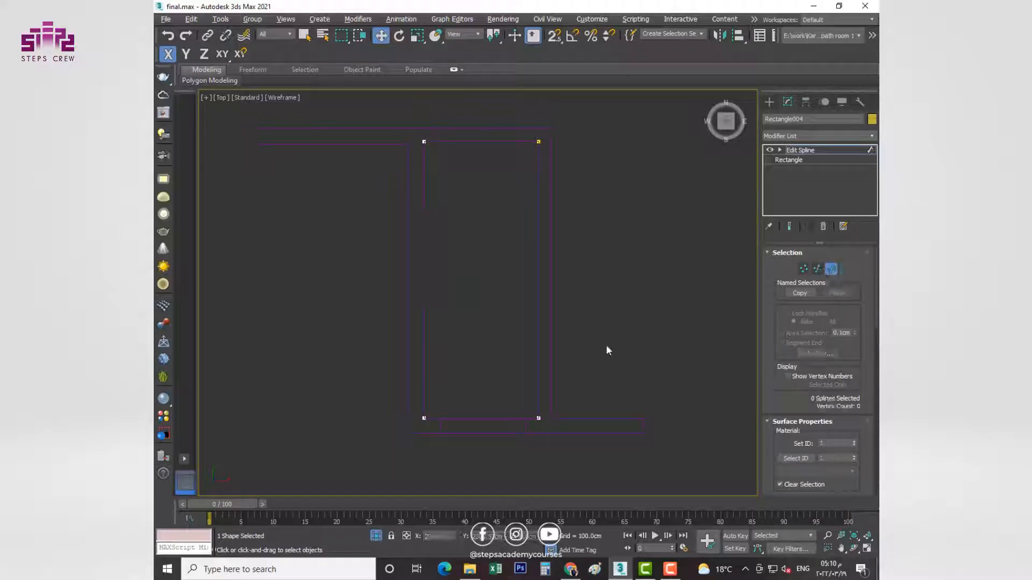
{"action": "scroll", "coordinate": [775, 407], "scroll_direction": "down", "scroll_amount": 10}
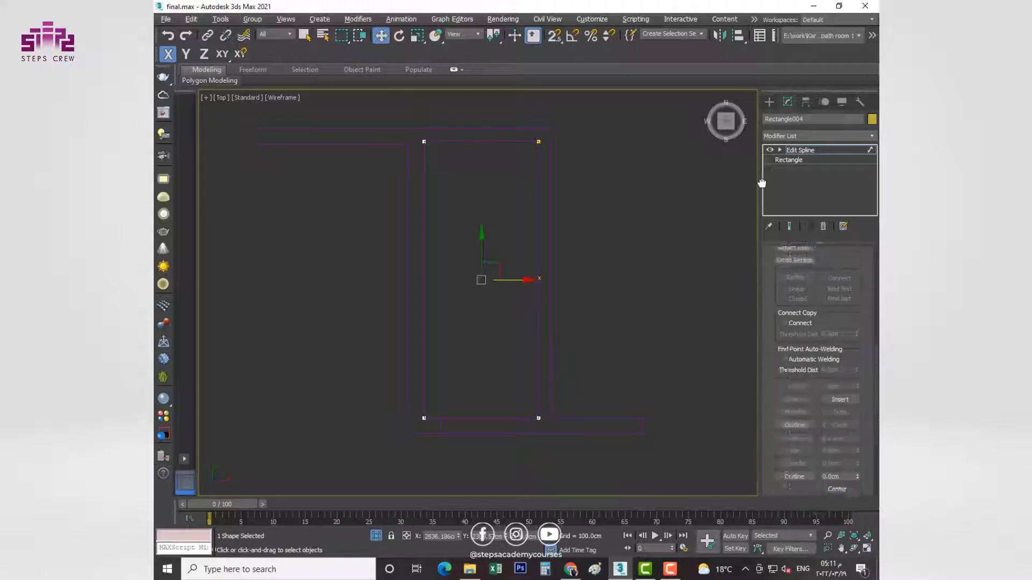
{"action": "left_click", "coordinate": [794, 390]}
{"action": "left_click_drag", "start_coordinate": [857, 389], "coordinate": [855, 381]}
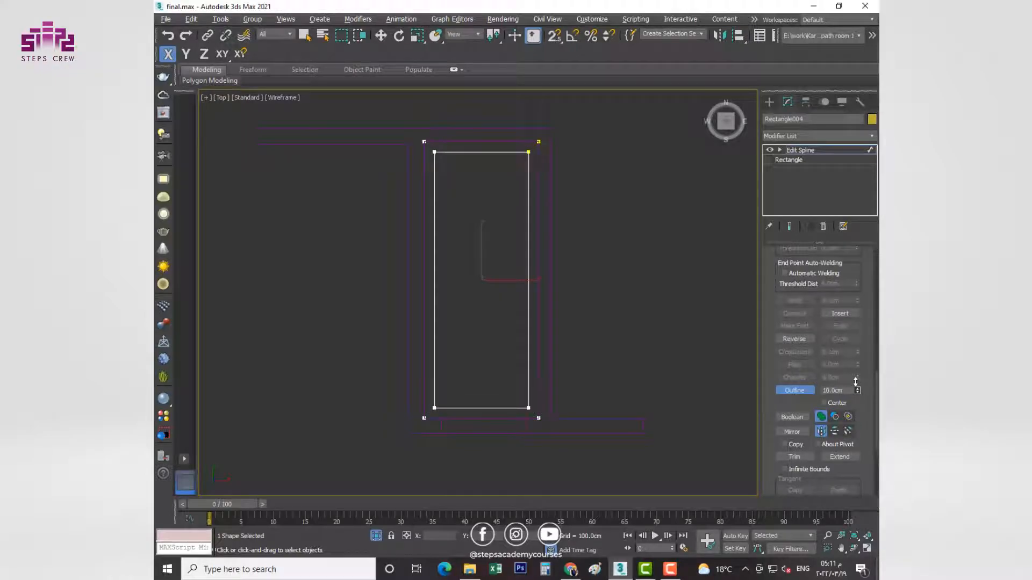
{"action": "left_click", "coordinate": [802, 391]}
{"action": "left_click", "coordinate": [779, 150]}
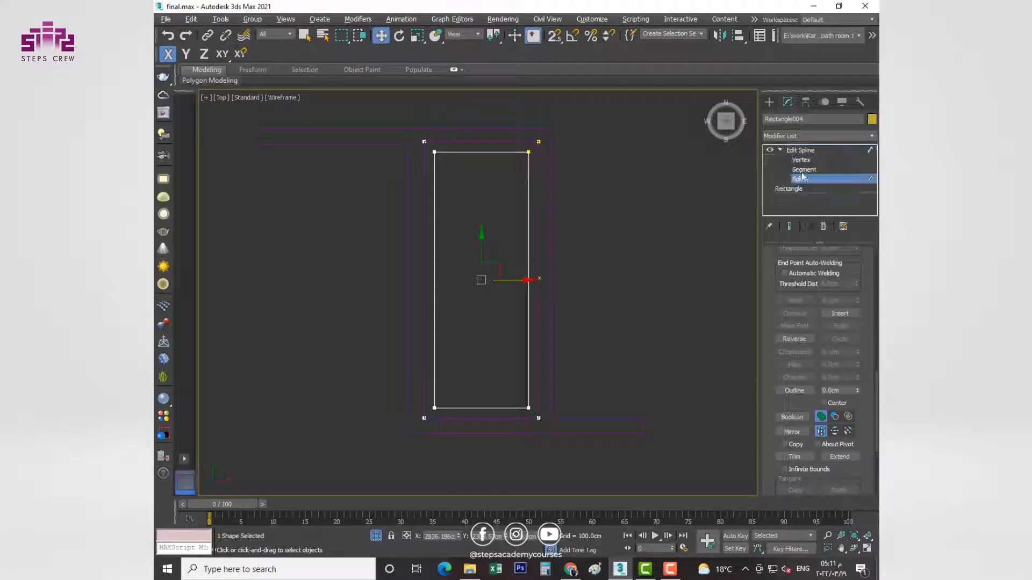
{"action": "key", "text": "Delete"}
Snap the remaining inner rectangle vertically up to the top of the walls in the front view.
{"action": "key", "text": "alt+w"}
{"action": "left_click", "coordinate": [589, 357]}
{"action": "key", "text": "alt+w"}
{"action": "key", "text": "alt+w"}
{"action": "left_click", "coordinate": [606, 224]}
{"action": "key", "text": "alt+w"}
{"action": "key", "text": "z"}
{"action": "scroll", "coordinate": [606, 224], "scroll_direction": "down", "scroll_amount": 5}
{"action": "middle_click_drag", "start_coordinate": [588, 251], "coordinate": [545, 367]}
{"action": "scroll", "coordinate": [555, 369], "scroll_direction": "down", "scroll_amount": 3}
{"action": "left_click", "coordinate": [553, 37]}
{"action": "left_click", "coordinate": [185, 54]}
{"action": "left_click_drag", "start_coordinate": [532, 334], "coordinate": [583, 143]}
Extrude the raised rectangle by -10 cm to form a dropped ceiling panel.
{"action": "left_click", "coordinate": [817, 135]}
{"action": "type", "text": "ext"}
{"action": "key", "text": "Return"}
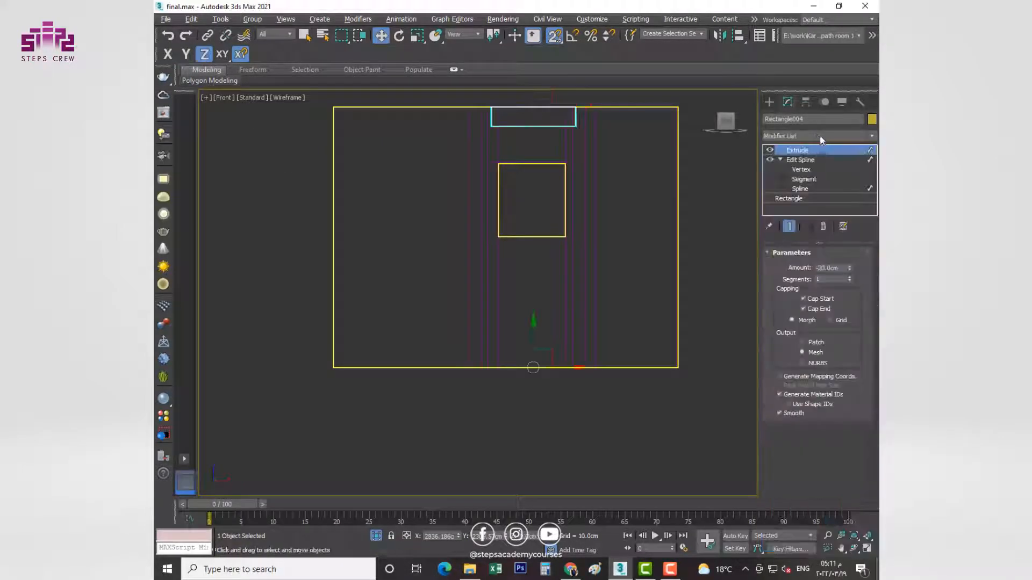
{"action": "key", "text": "s"}
{"action": "scroll", "coordinate": [551, 153], "scroll_direction": "up", "scroll_amount": 4}
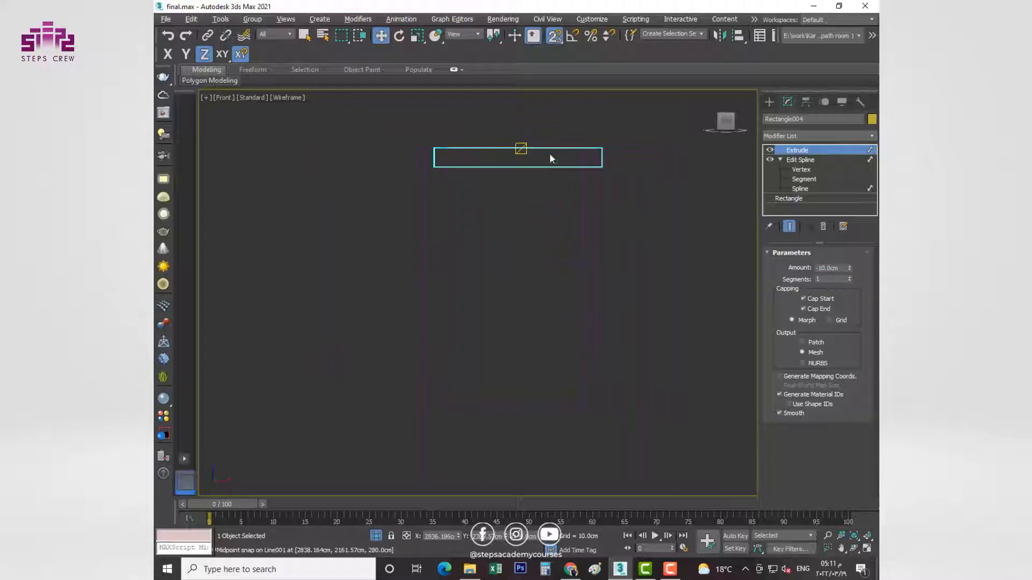
{"action": "scroll", "coordinate": [514, 161], "scroll_direction": "up", "scroll_amount": 2}
Center the pivot on the dropped ceiling panel and move the panel down by its own 10 cm thickness.
{"action": "left_click", "coordinate": [805, 102]}
{"action": "left_click", "coordinate": [823, 183]}
{"action": "left_click", "coordinate": [818, 240]}
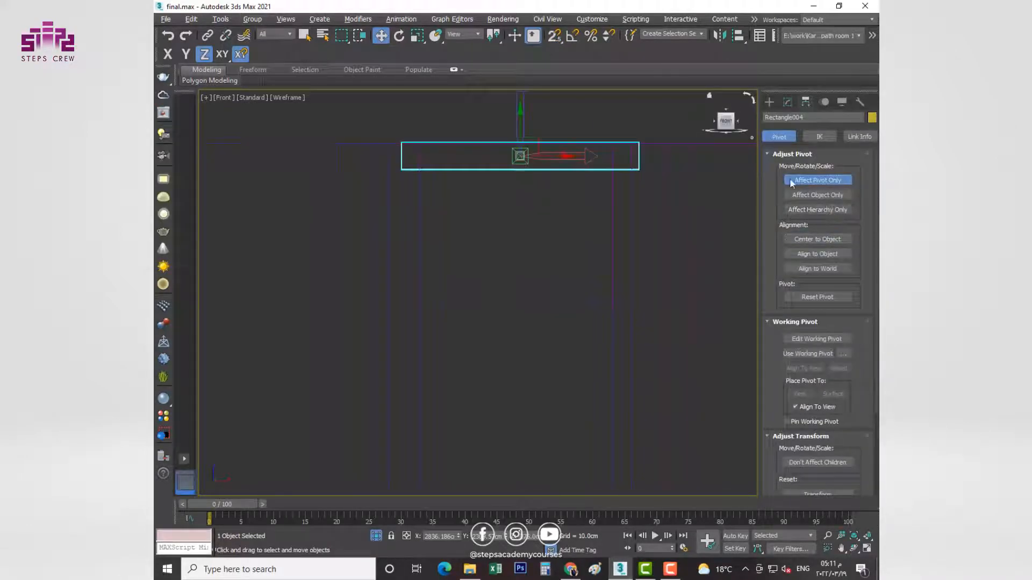
{"action": "left_click", "coordinate": [769, 102]}
{"action": "left_click_drag", "start_coordinate": [520, 120], "coordinate": [521, 146]}
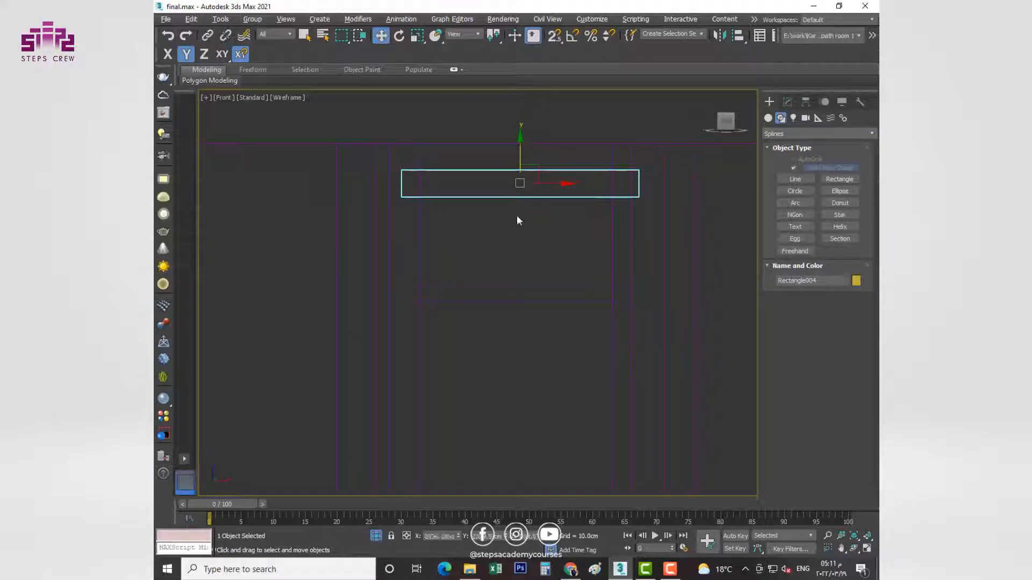
End the isolation and unhide the hidden objects, then show the whole bathroom in the top view.
{"action": "key", "text": "alt+w"}
{"action": "middle_click", "coordinate": [613, 343]}
{"action": "key", "text": "alt+w"}
{"action": "left_click", "coordinate": [376, 536]}
{"action": "right_click", "coordinate": [467, 388]}
{"action": "left_click", "coordinate": [493, 329]}
{"action": "scroll", "coordinate": [497, 322], "scroll_direction": "down", "scroll_amount": 5}
{"action": "middle_click_drag", "start_coordinate": [500, 322], "coordinate": [508, 268], "text": "alt"}
{"action": "key", "text": "alt+w"}
{"action": "middle_click", "coordinate": [373, 266]}
{"action": "key", "text": "alt+w"}
{"action": "scroll", "coordinate": [400, 253], "scroll_direction": "down", "scroll_amount": 2}
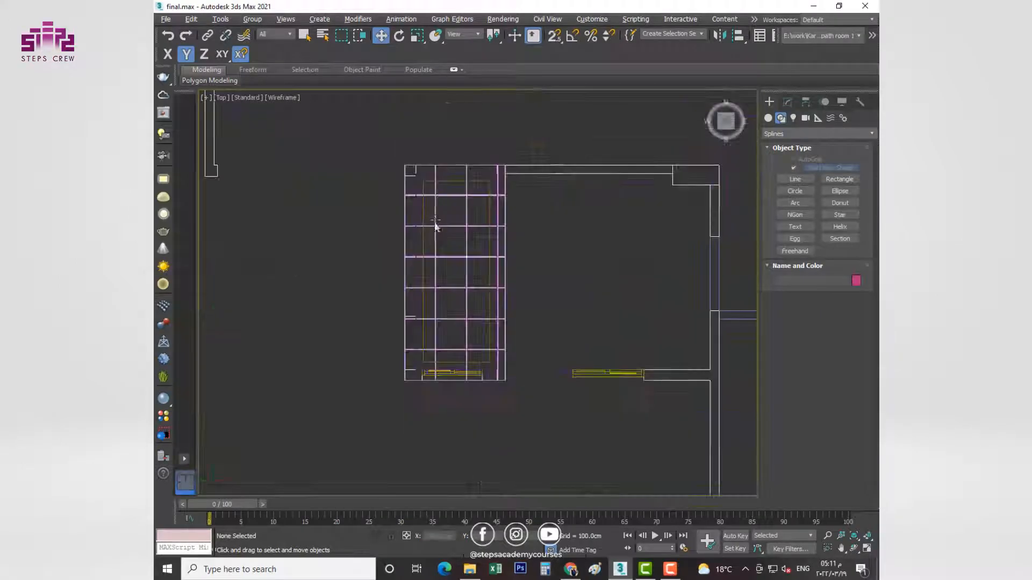
{"action": "middle_click_drag", "start_coordinate": [435, 220], "coordinate": [419, 307]}
Load the Render Setup2017 preset for V-Ray 5, set the output width to 600 and apply the Substance render scripts.
{"action": "left_click", "coordinate": [503, 19]}
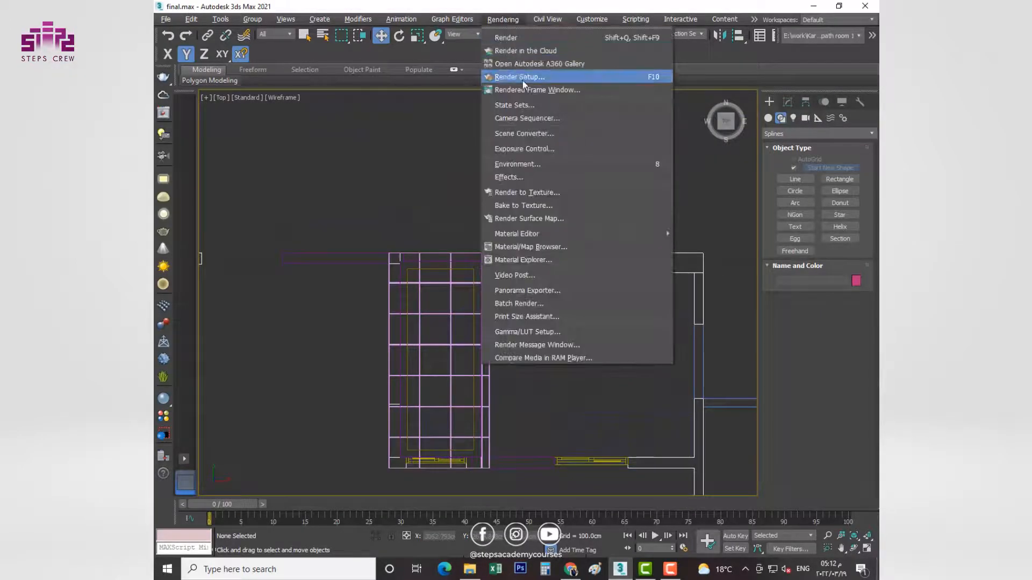
{"action": "left_click", "coordinate": [513, 75]}
{"action": "left_click", "coordinate": [478, 158]}
{"action": "left_click", "coordinate": [435, 168]}
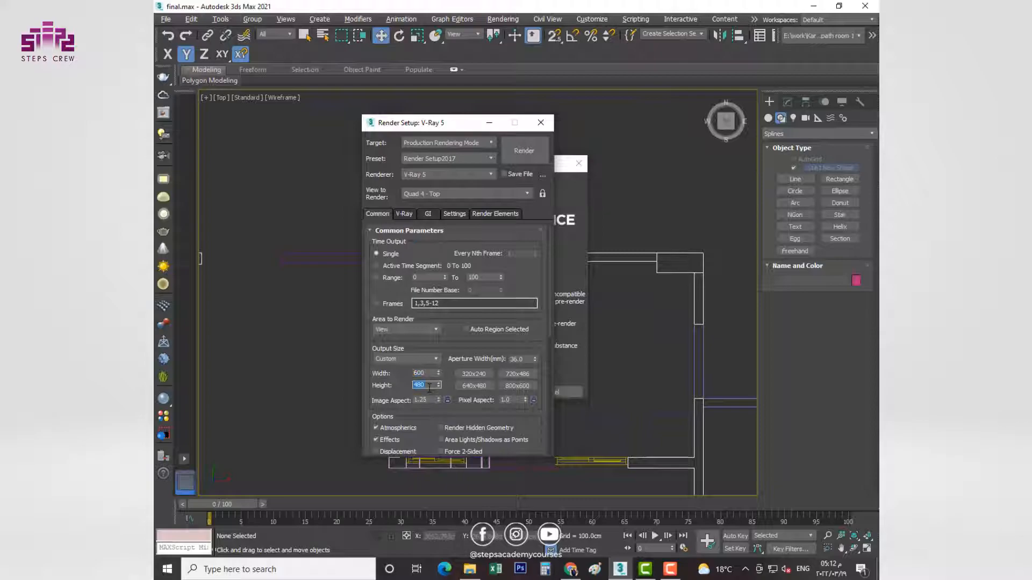
{"action": "key", "text": "Return"}
{"action": "left_click", "coordinate": [541, 124]}
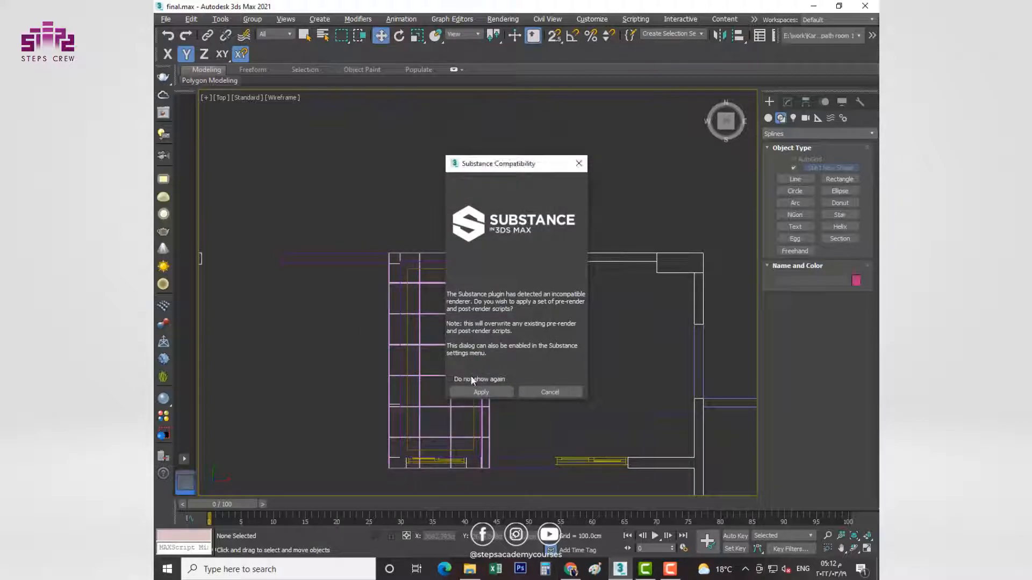
{"action": "left_click", "coordinate": [481, 392]}
Create a Physical camera along the bathroom's length aimed at the window wall, and show its view with safe frames.
{"action": "left_click", "coordinate": [795, 118]}
{"action": "left_click", "coordinate": [805, 118]}
{"action": "left_click", "coordinate": [795, 170]}
{"action": "left_click_drag", "start_coordinate": [443, 260], "coordinate": [442, 443]}
{"action": "key", "text": "w"}
{"action": "key", "text": "p"}
{"action": "key", "text": "c"}
{"action": "key", "text": "shift+f"}
{"action": "middle_click_drag", "start_coordinate": [510, 207], "coordinate": [510, 414]}
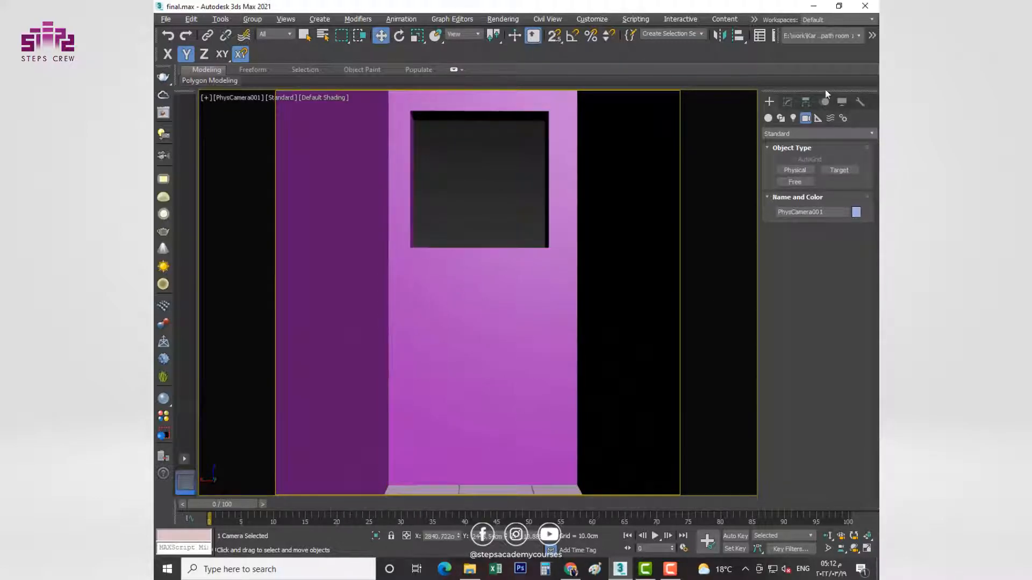
Set the camera's film width to 50 mm and its focal length to 35 mm.
{"action": "left_click", "coordinate": [788, 101]}
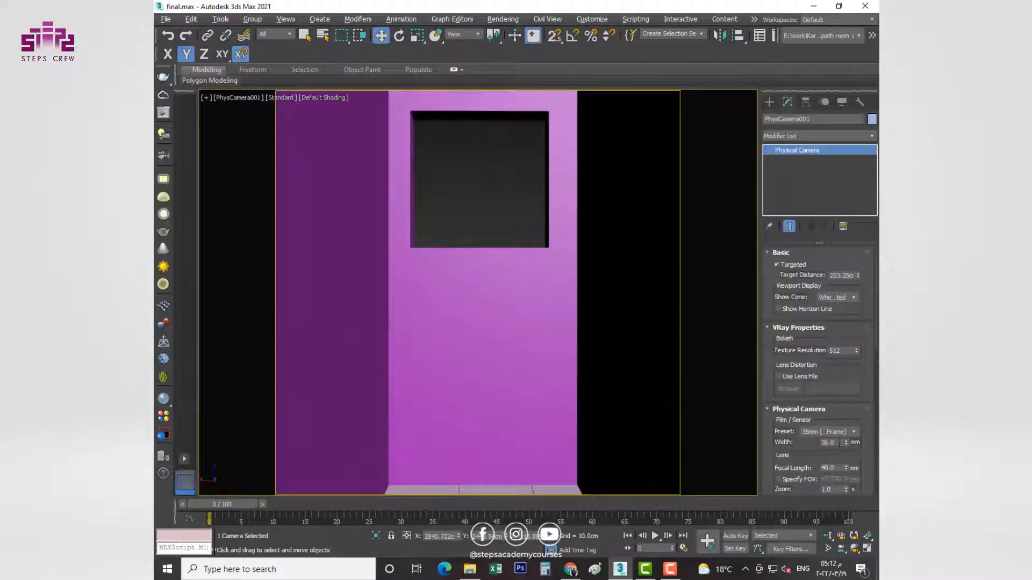
{"action": "left_click", "coordinate": [838, 443]}
{"action": "type", "text": "50"}
{"action": "key", "text": "Return"}
{"action": "left_click_drag", "start_coordinate": [808, 458], "coordinate": [816, 370]}
{"action": "left_click", "coordinate": [833, 379]}
{"action": "type", "text": "35"}
{"action": "key", "text": "Return"}
Set the camera's aperture to f/4, shutter to 1/100 s, ISO to 400 and white balance to Sunlight (5200K).
{"action": "scroll", "coordinate": [831, 371], "scroll_direction": "down", "scroll_amount": 2}
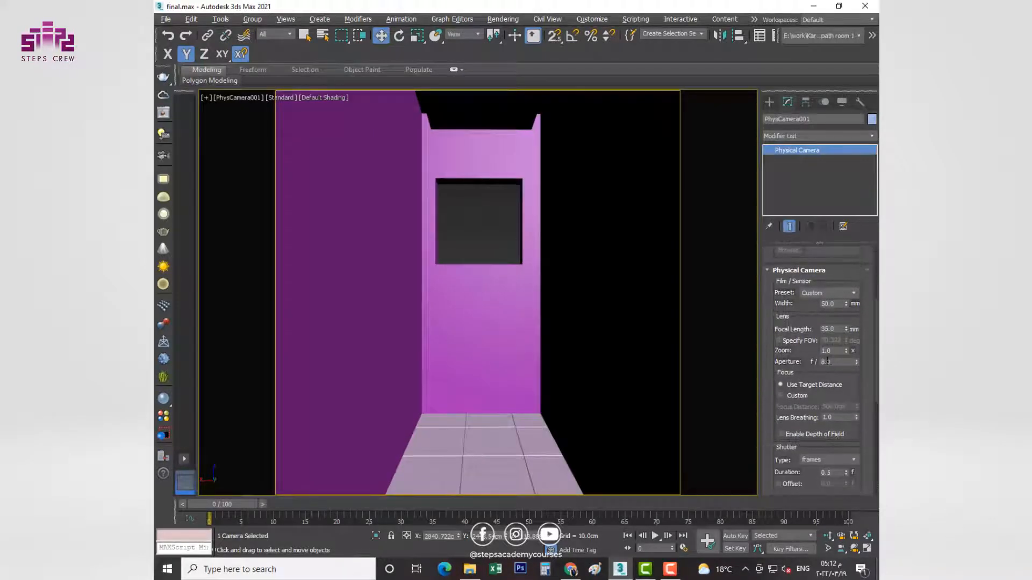
{"action": "left_click", "coordinate": [811, 460]}
{"action": "left_click", "coordinate": [832, 472]}
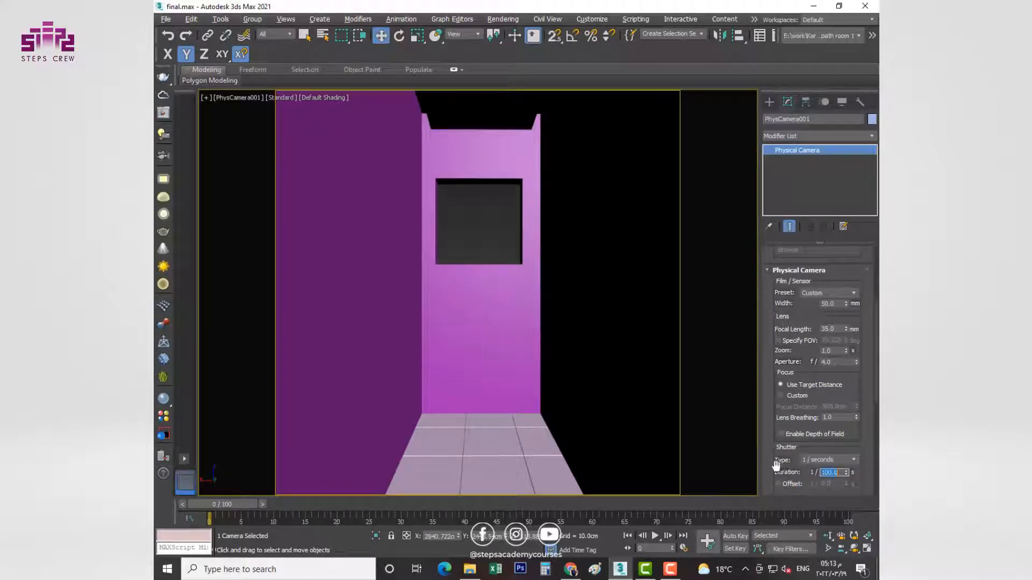
{"action": "scroll", "coordinate": [776, 465], "scroll_direction": "down", "scroll_amount": 6}
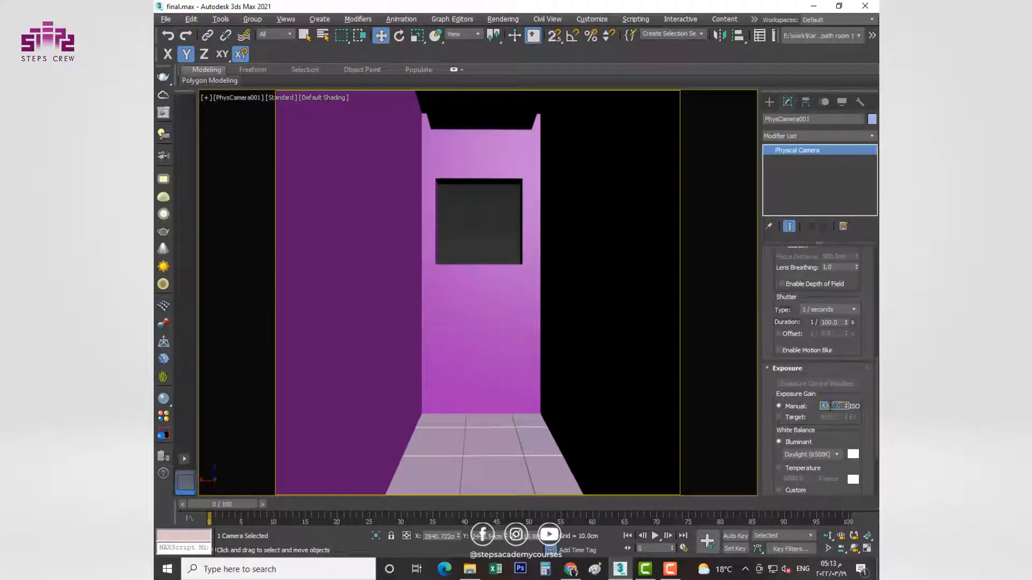
{"action": "left_click", "coordinate": [818, 456]}
{"action": "left_click", "coordinate": [805, 238]}
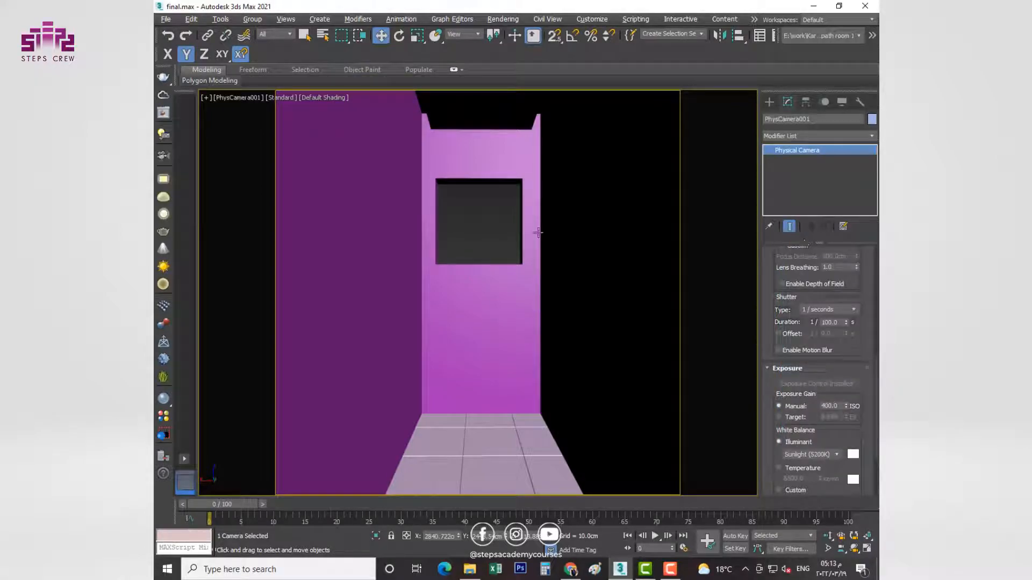
Move the camera slightly toward the window wall in the top view and check the framing in the camera view.
{"action": "key", "text": "alt+w"}
{"action": "scroll", "coordinate": [306, 173], "scroll_direction": "up", "scroll_amount": 5}
{"action": "left_click", "coordinate": [401, 188]}
{"action": "mouse_move", "coordinate": [400, 189]}
{"action": "left_mouse_down"}
{"action": "mouse_move", "coordinate": [400, 175]}
{"action": "mouse_move", "coordinate": [400, 192]}
{"action": "left_mouse_up"}
{"action": "key", "text": "alt+w"}
{"action": "scroll", "coordinate": [431, 238], "scroll_direction": "down", "scroll_amount": 10}
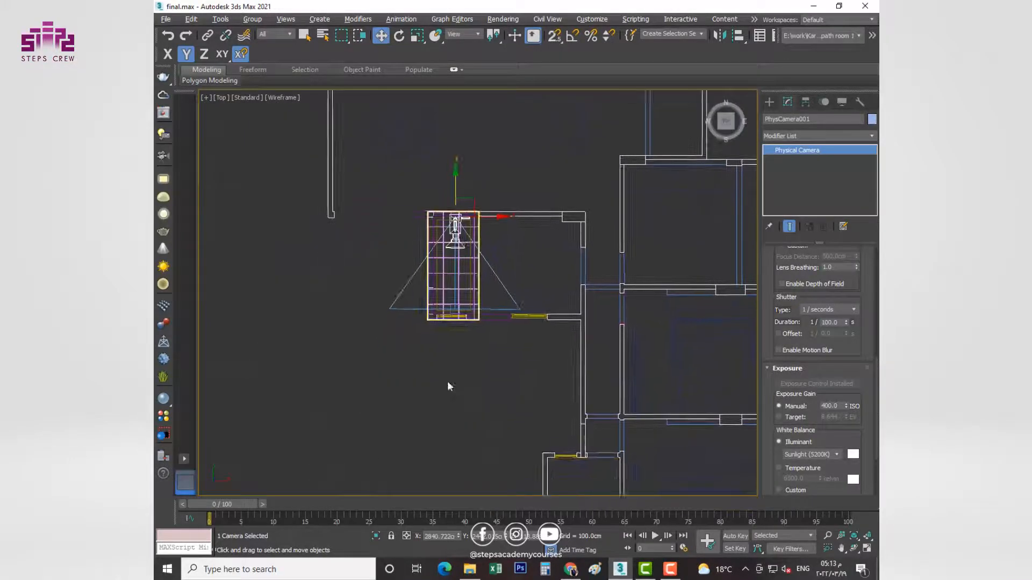
{"action": "left_click", "coordinate": [448, 379]}
{"action": "scroll", "coordinate": [460, 259], "scroll_direction": "up", "scroll_amount": 2}
{"action": "key", "text": "alt+w"}
{"action": "middle_click", "coordinate": [636, 384]}
{"action": "key", "text": "alt+w"}
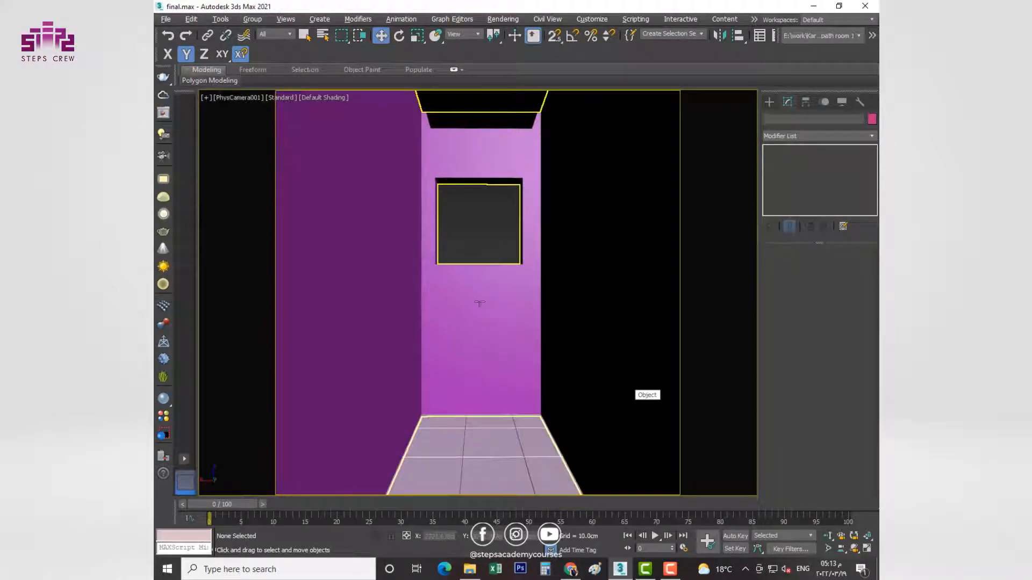
Place a VRayLight of type Dome just outside the bathroom in the top view.
{"action": "key", "text": "alt+w"}
{"action": "middle_click", "coordinate": [369, 228]}
{"action": "key", "text": "alt+w"}
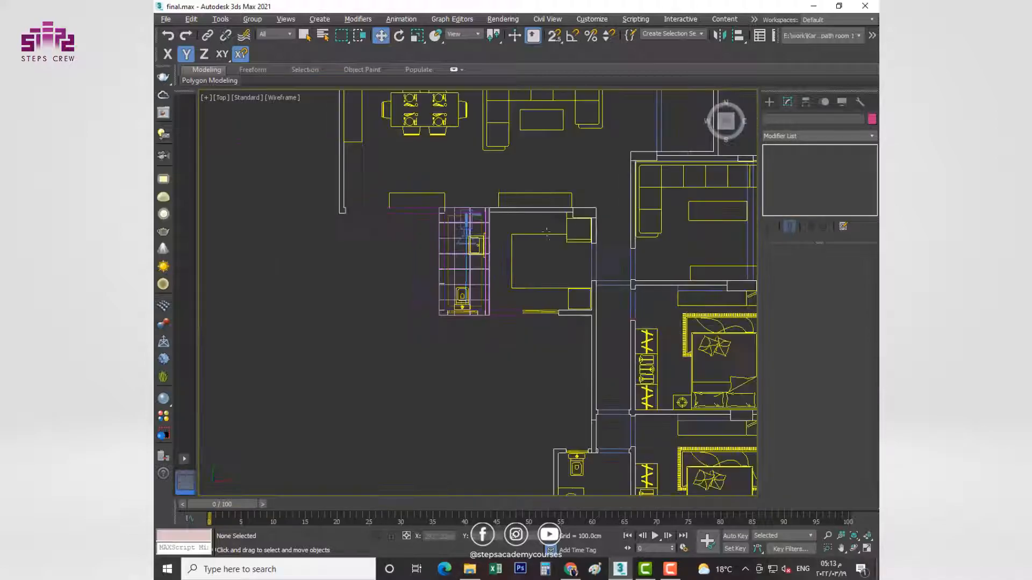
{"action": "left_click", "coordinate": [769, 101]}
{"action": "left_click", "coordinate": [793, 118]}
{"action": "left_click", "coordinate": [797, 169]}
{"action": "left_click", "coordinate": [817, 134]}
{"action": "left_click", "coordinate": [777, 166]}
{"action": "left_click", "coordinate": [795, 170]}
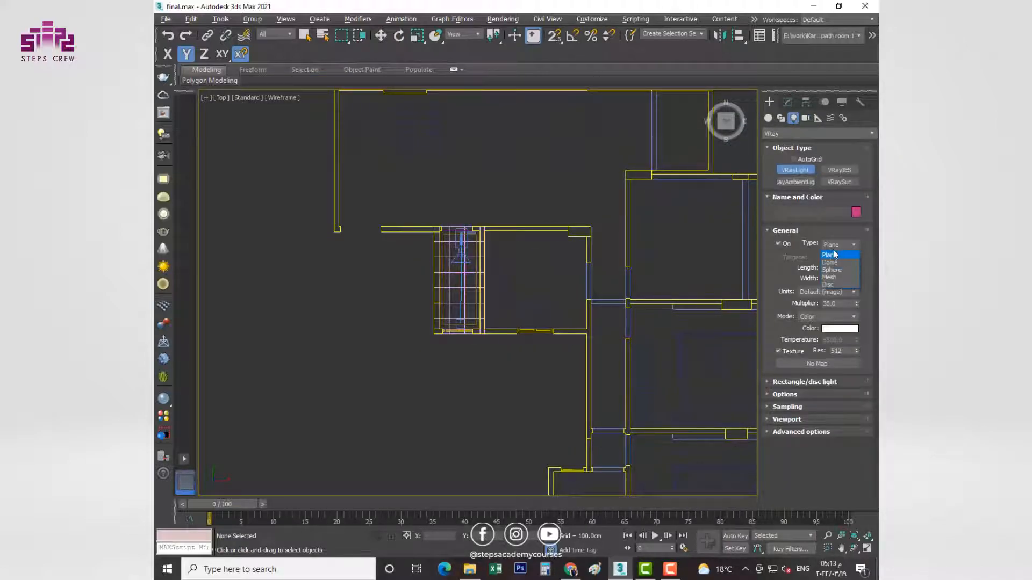
{"action": "left_click", "coordinate": [454, 151]}
Set the dome light's multiplier to 30.
{"action": "left_click", "coordinate": [787, 102]}
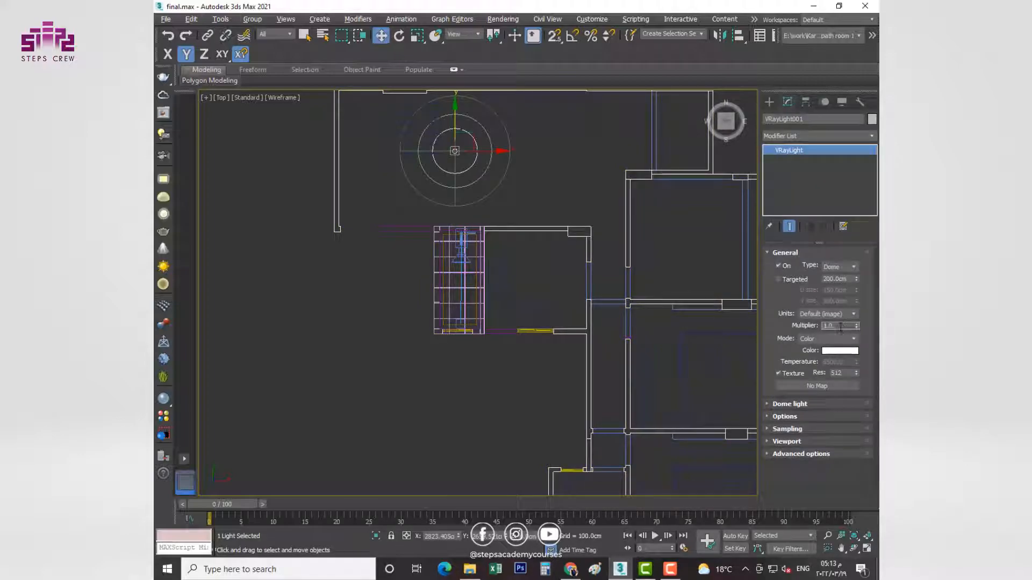
{"action": "type", "text": "30"}
{"action": "key", "text": "Return"}
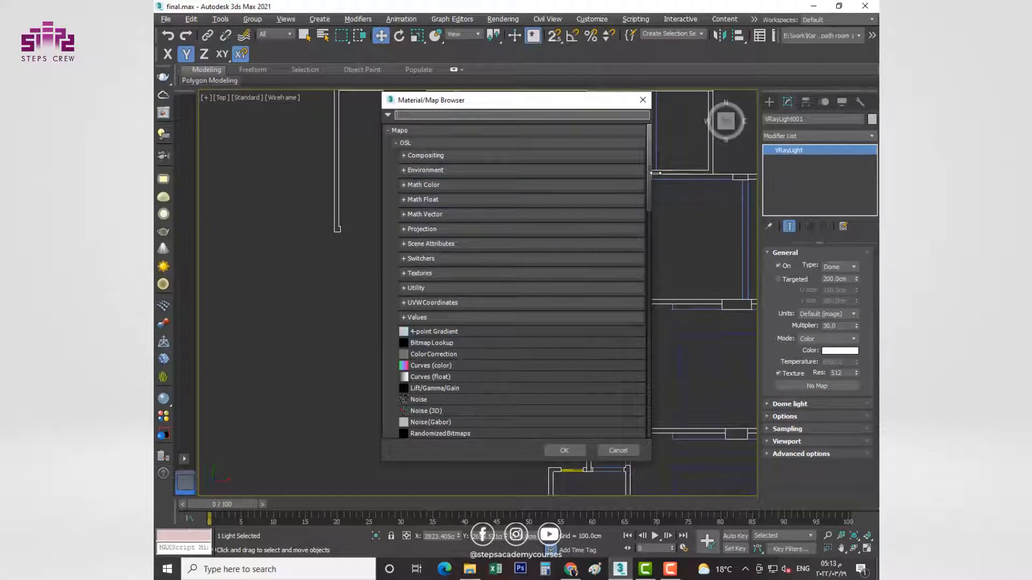
Assign a VRayBitmap as the dome light's texture and load an HDR image from the HDRI files folder.
{"action": "scroll", "coordinate": [644, 249], "scroll_direction": "down", "scroll_amount": 5}
{"action": "left_click_drag", "start_coordinate": [645, 249], "coordinate": [639, 395]}
{"action": "left_click", "coordinate": [417, 303]}
{"action": "scroll", "coordinate": [453, 258], "scroll_direction": "down", "scroll_amount": 1}
{"action": "double_click", "coordinate": [444, 273]}
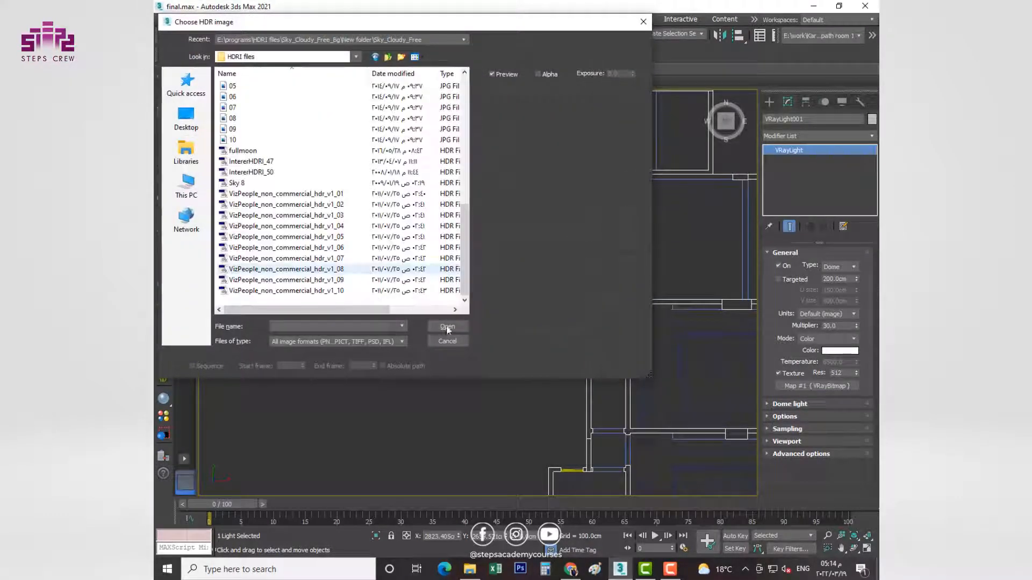
{"action": "left_click", "coordinate": [446, 326]}
Copy the dome light's VRayBitmap into the scene's environment map.
{"action": "key", "text": "8"}
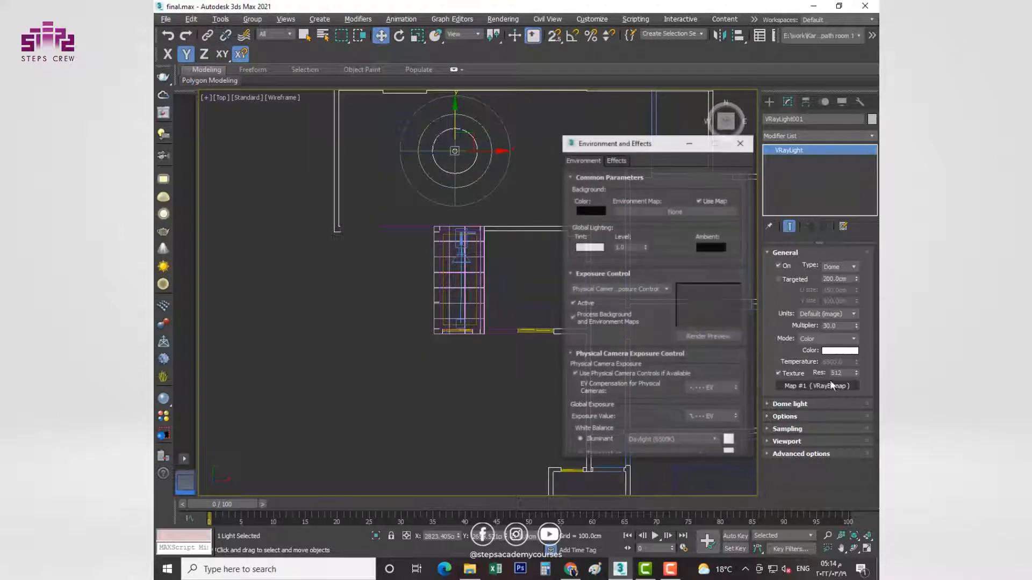
{"action": "left_click_drag", "start_coordinate": [710, 269], "coordinate": [681, 211]}
{"action": "left_click", "coordinate": [641, 334]}
Enable the GI environment in the V-Ray render settings and assign the VRayBitmap to the V-Ray environment map slots.
{"action": "left_click", "coordinate": [502, 18]}
{"action": "left_click", "coordinate": [521, 75]}
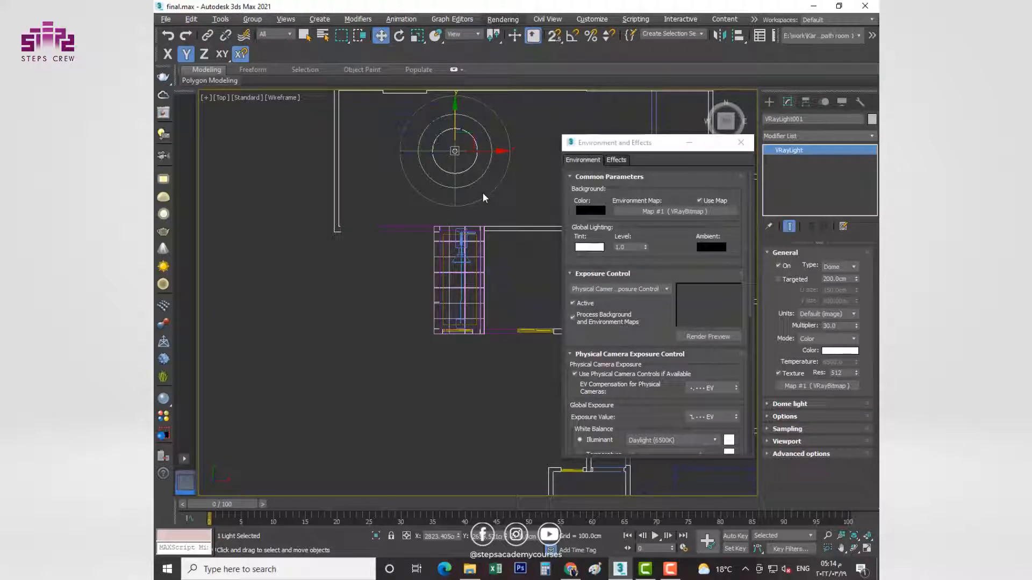
{"action": "left_click", "coordinate": [404, 213]}
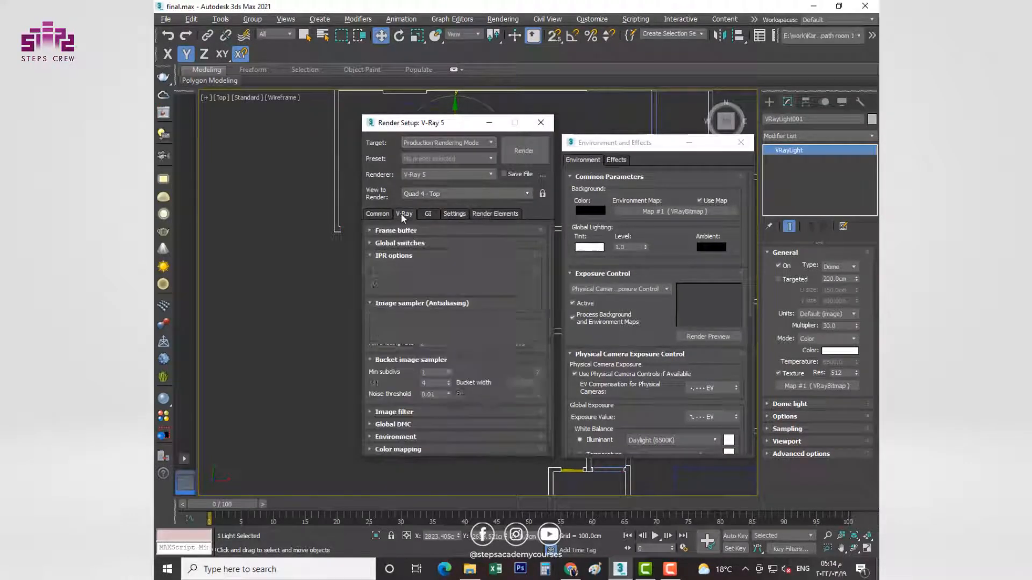
{"action": "scroll", "coordinate": [462, 369], "scroll_direction": "down", "scroll_amount": 1}
{"action": "left_click", "coordinate": [397, 424]}
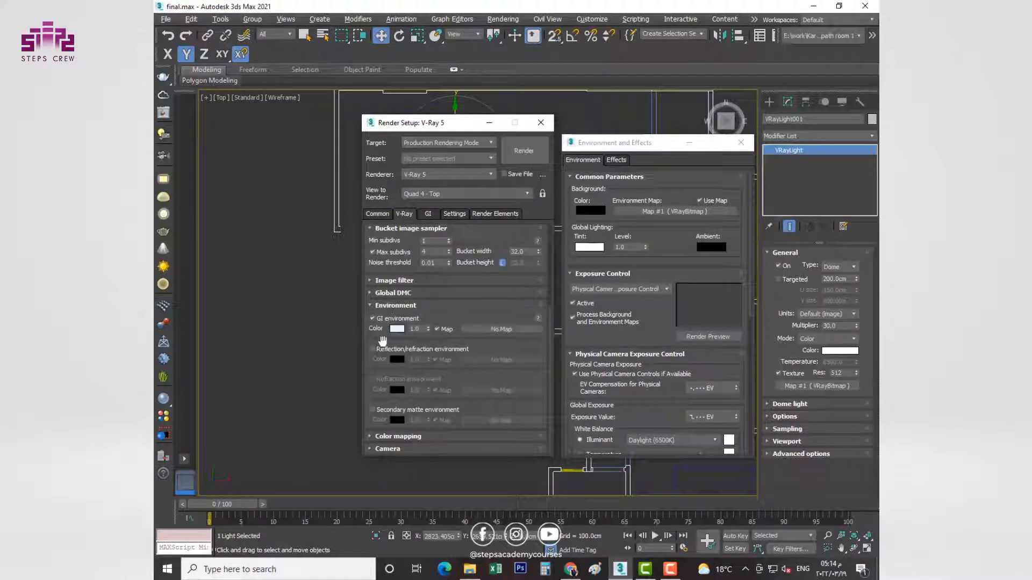
{"action": "left_click_drag", "start_coordinate": [532, 348], "coordinate": [501, 329]}
{"action": "key", "text": "Return"}
{"action": "left_click_drag", "start_coordinate": [536, 364], "coordinate": [503, 390]}
{"action": "key", "text": "Return"}
{"action": "key", "text": "Return"}
Change the first material slot to a VRayMtl and enable the override material in V-Ray's Expert global switches.
{"action": "left_click", "coordinate": [503, 19]}
{"action": "left_click", "coordinate": [363, 209]}
{"action": "key", "text": "F10"}
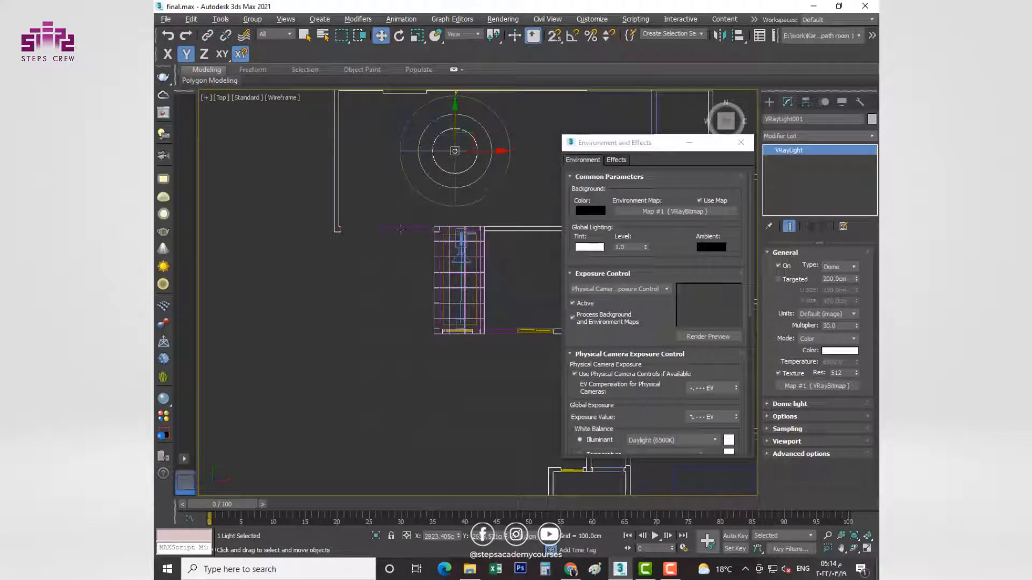
{"action": "key", "text": "m"}
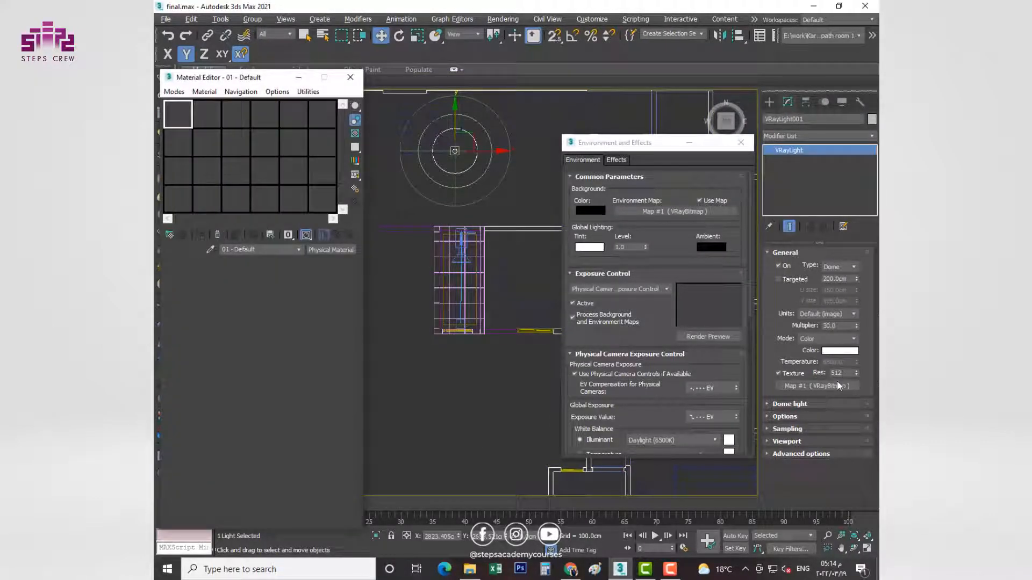
{"action": "left_click", "coordinate": [501, 19]}
{"action": "left_click", "coordinate": [526, 75]}
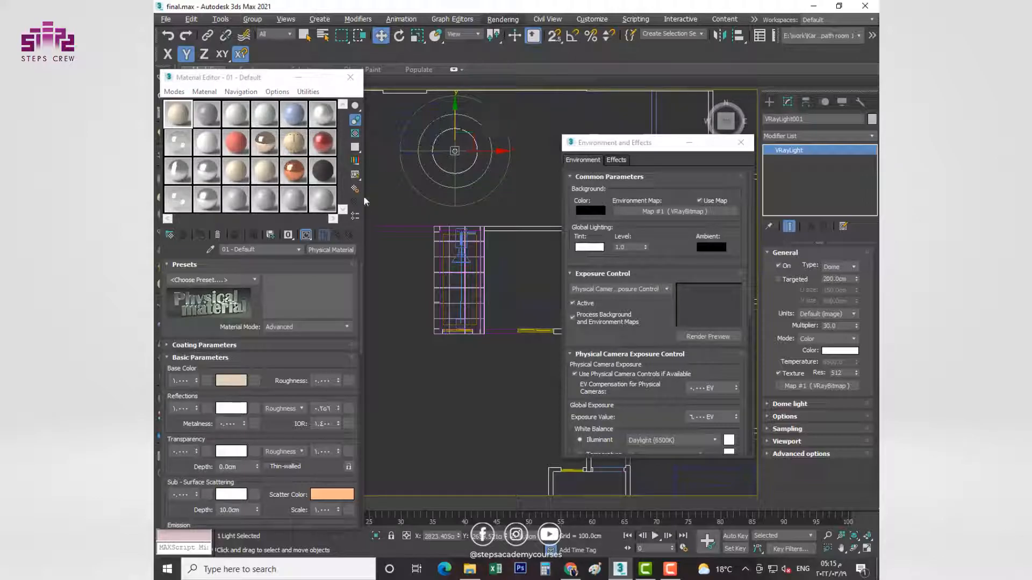
{"action": "key", "text": "F10"}
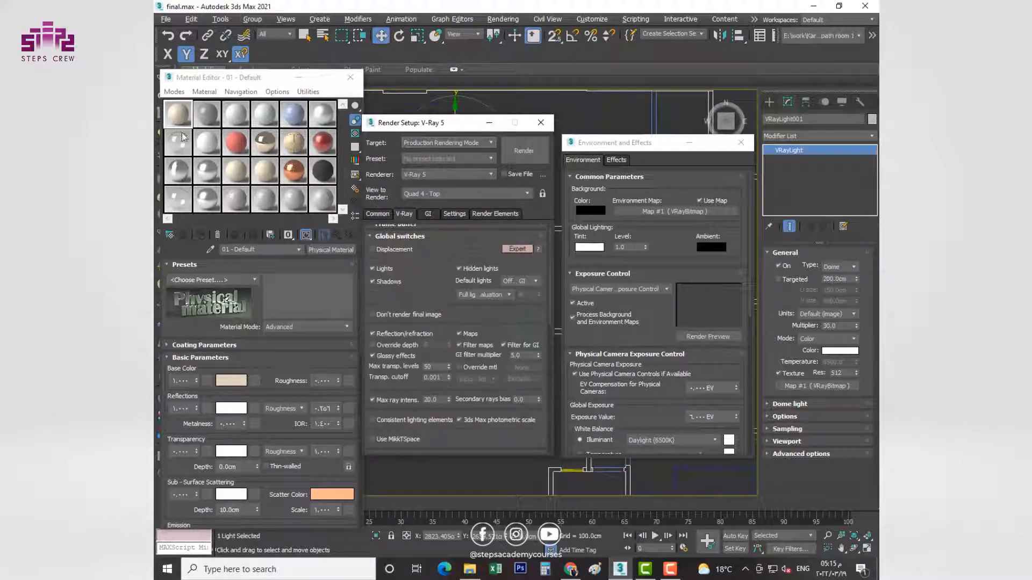
{"action": "left_click", "coordinate": [331, 249]}
{"action": "left_click", "coordinate": [430, 294]}
{"action": "scroll", "coordinate": [432, 301], "scroll_direction": "down", "scroll_amount": 2}
{"action": "double_click", "coordinate": [446, 387]}
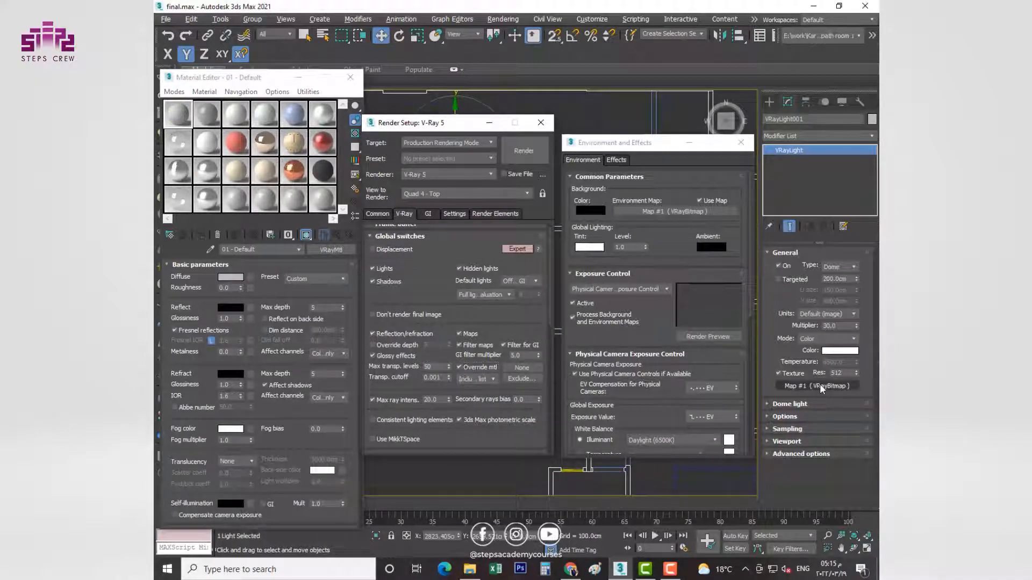
Place the dome light's VRayBitmap in the first material slot and close the render setup and environment windows.
{"action": "left_click", "coordinate": [253, 288]}
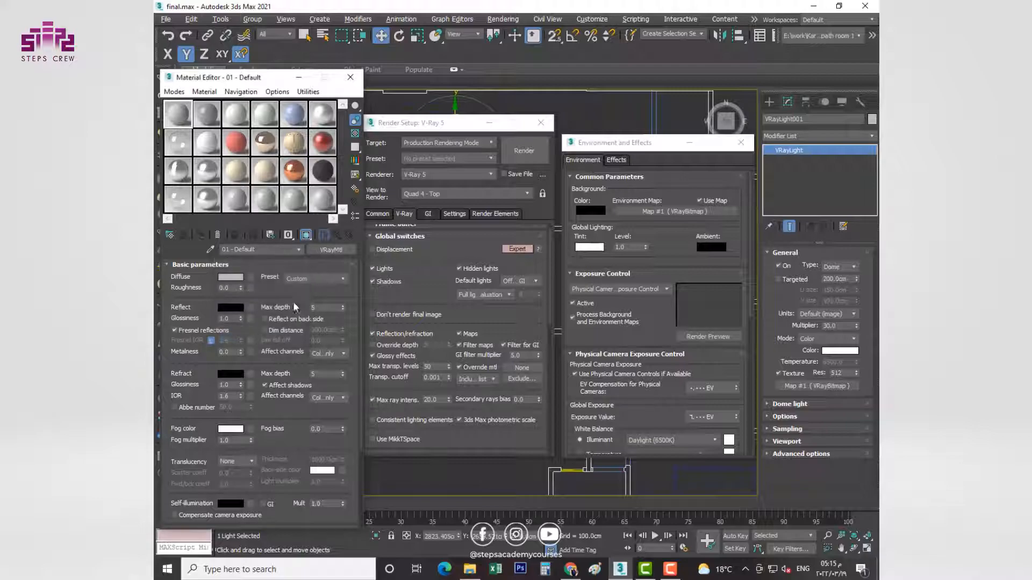
{"action": "left_click", "coordinate": [540, 123]}
{"action": "left_click", "coordinate": [741, 143]}
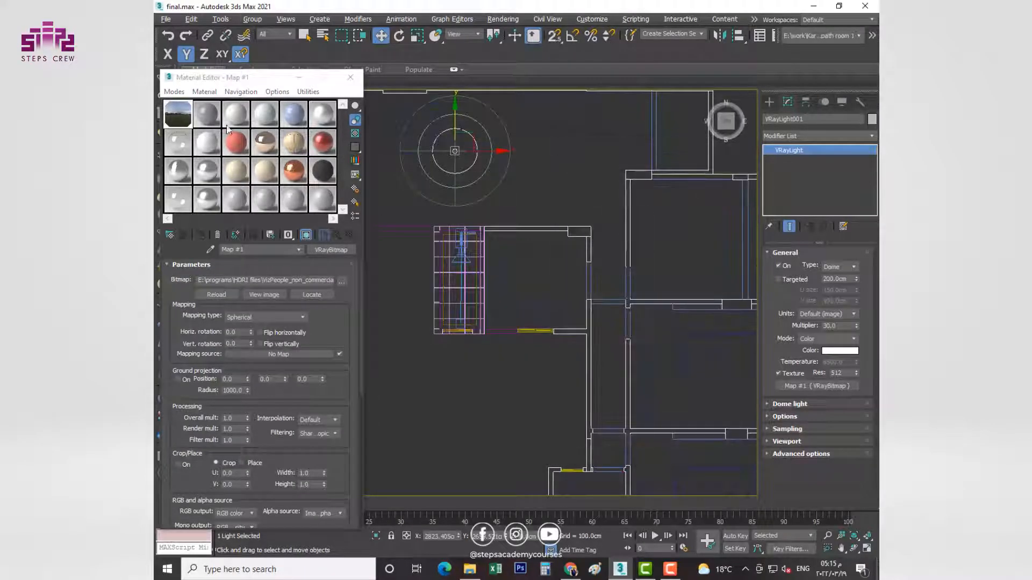
Change the second material slot to a VRayMtl and close the material editor.
{"action": "left_click", "coordinate": [207, 114]}
{"action": "left_click", "coordinate": [329, 250]}
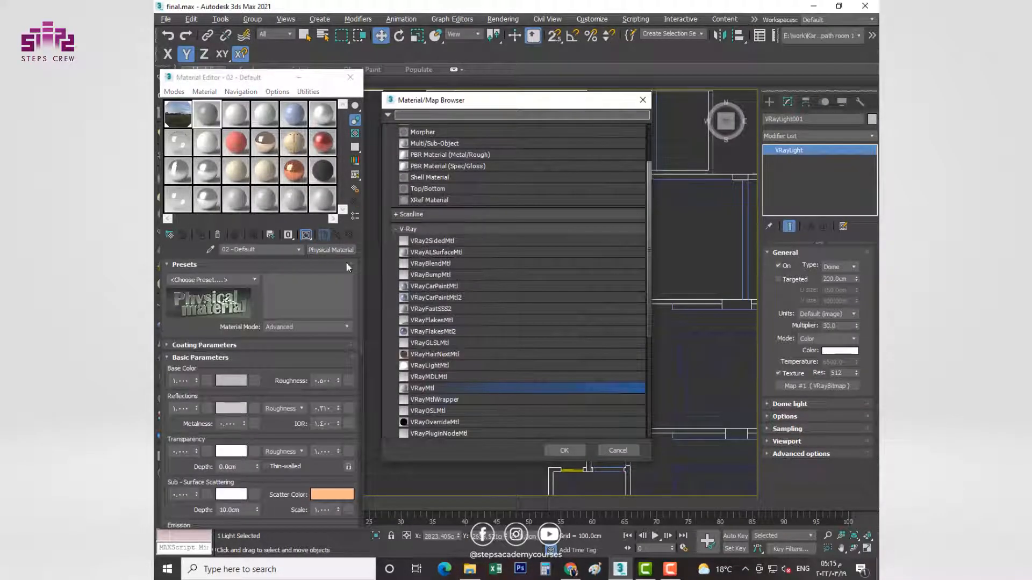
{"action": "double_click", "coordinate": [437, 388]}
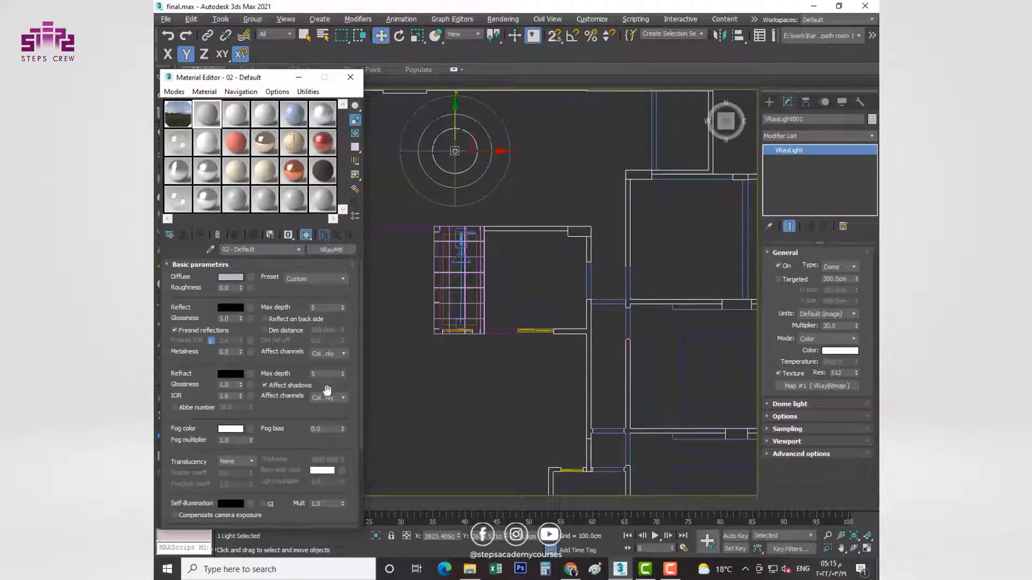
{"action": "left_click", "coordinate": [350, 81]}
Create a plane VRayLight about 106 by 260 cm over the bathroom in the top view.
{"action": "left_click", "coordinate": [770, 102]}
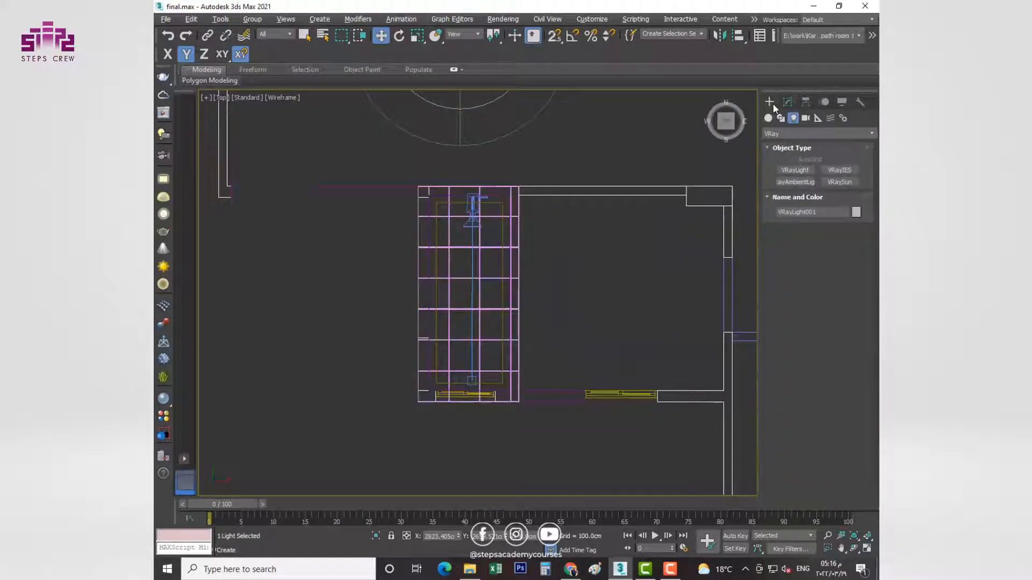
{"action": "left_click", "coordinate": [795, 171]}
{"action": "left_click", "coordinate": [841, 257]}
{"action": "scroll", "coordinate": [488, 215], "scroll_direction": "up", "scroll_amount": 2}
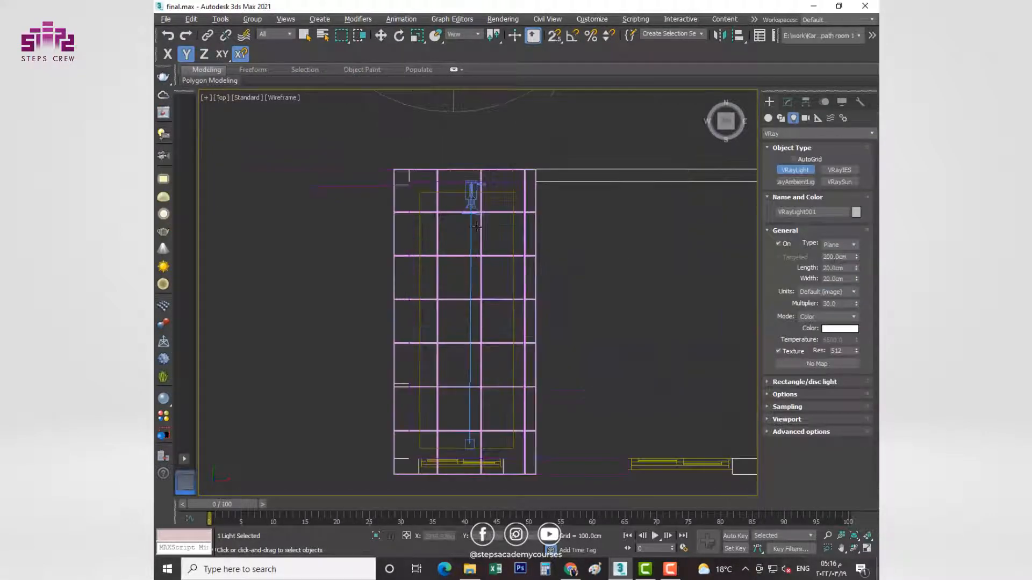
{"action": "middle_click_drag", "start_coordinate": [490, 213], "coordinate": [495, 184]}
{"action": "left_click_drag", "start_coordinate": [528, 155], "coordinate": [416, 425]}
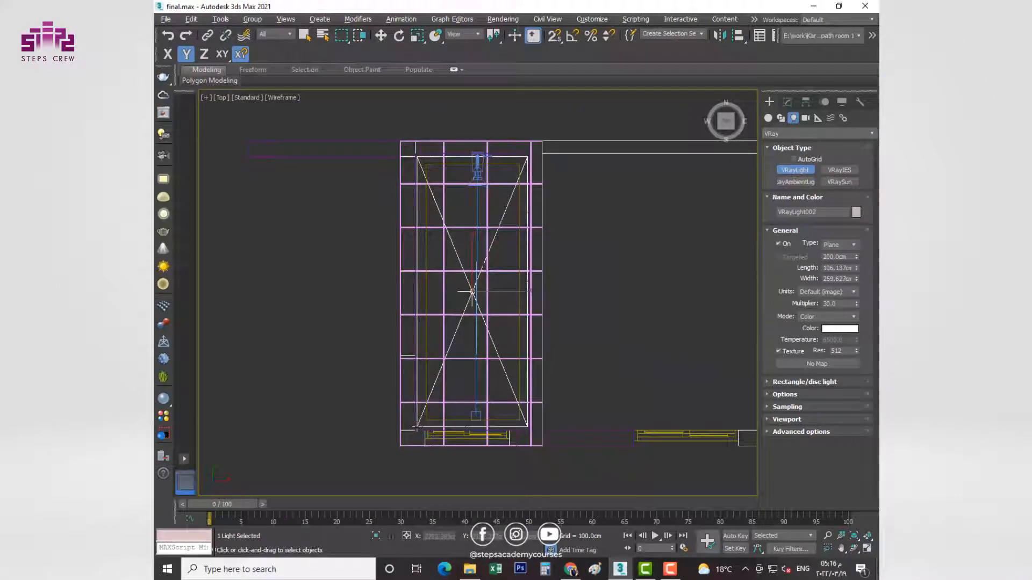
{"action": "key", "text": "w"}
Raise the plane light to just below the ceiling slab, mirror it to shine upward, and adjust its height above the dropped ceiling panel.
{"action": "key", "text": "alt+w"}
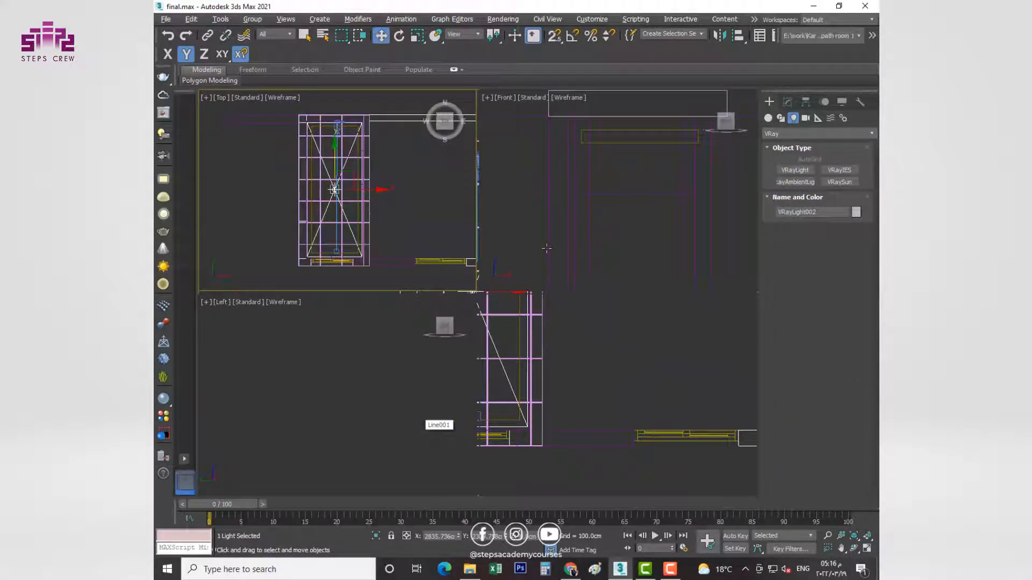
{"action": "key", "text": "alt+w"}
{"action": "key", "text": "z"}
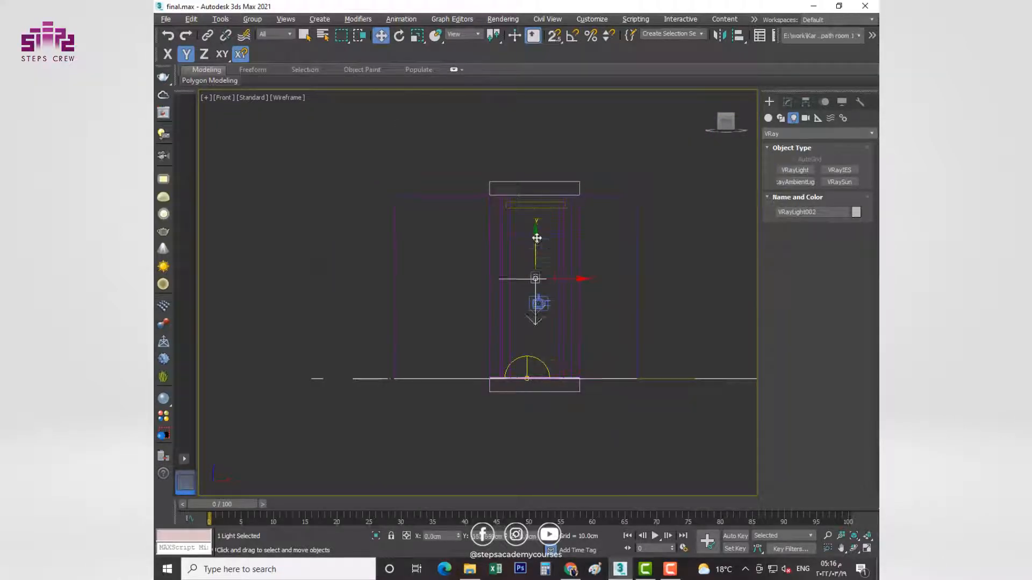
{"action": "scroll", "coordinate": [539, 191], "scroll_direction": "up", "scroll_amount": 5}
{"action": "left_click", "coordinate": [719, 36]}
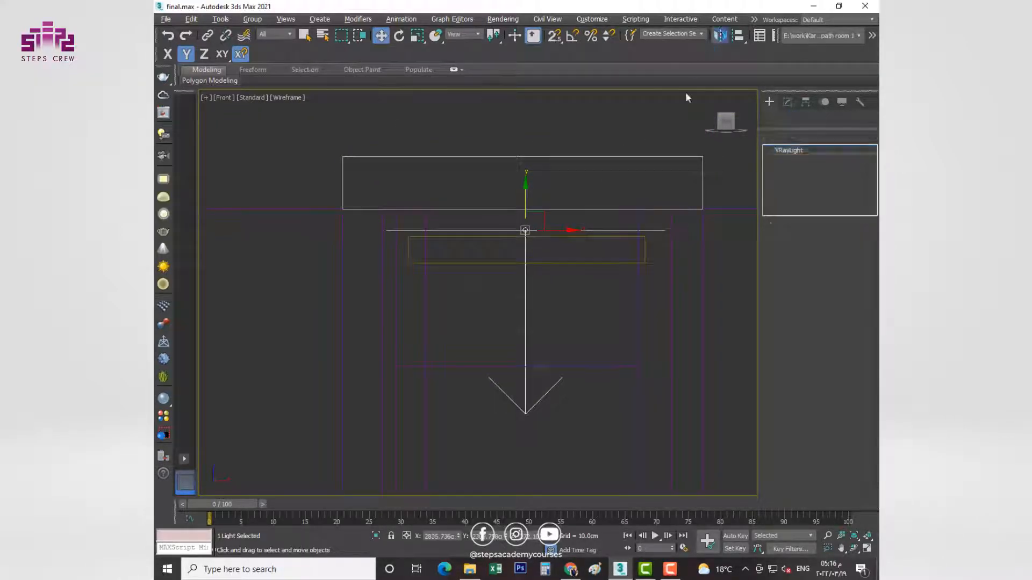
{"action": "left_click", "coordinate": [486, 373]}
{"action": "scroll", "coordinate": [534, 215], "scroll_direction": "up", "scroll_amount": 5}
{"action": "left_click_drag", "start_coordinate": [502, 251], "coordinate": [501, 274]}
Set the plane light's color mode to Temperature at 3500 and make it invisible, with Affect reflections off.
{"action": "scroll", "coordinate": [455, 288], "scroll_direction": "down", "scroll_amount": 3}
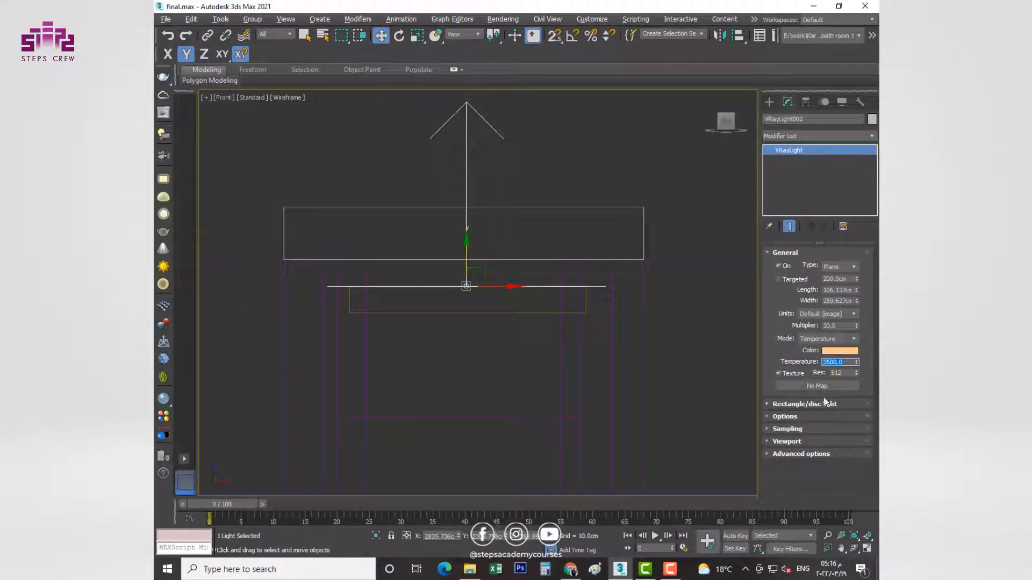
{"action": "left_click", "coordinate": [802, 416]}
{"action": "left_click", "coordinate": [804, 460]}
Change the camera view's viewport background, switch to a perspective view of the whole model, and clear the selection.
{"action": "key", "text": "alt+w"}
{"action": "middle_click", "coordinate": [617, 446]}
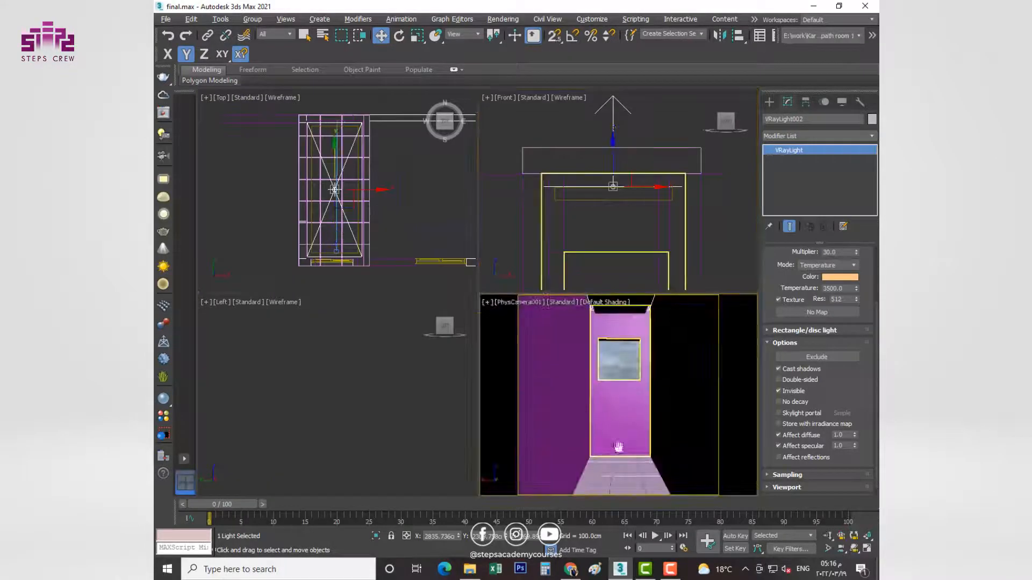
{"action": "key", "text": "alt+w"}
{"action": "left_click", "coordinate": [318, 97]}
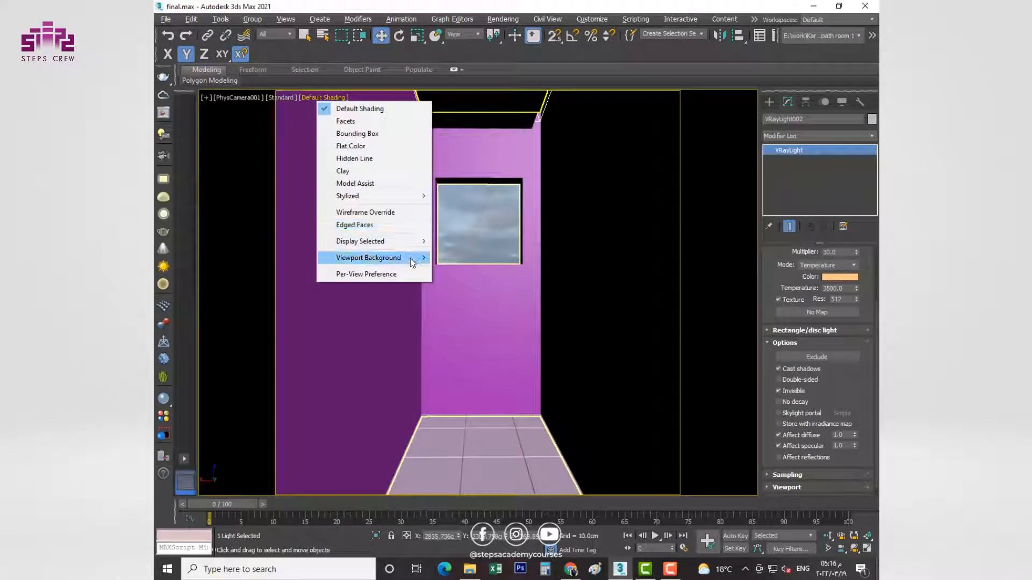
{"action": "left_click", "coordinate": [455, 259]}
{"action": "key", "text": "p"}
{"action": "scroll", "coordinate": [459, 253], "scroll_direction": "down", "scroll_amount": 10}
{"action": "middle_click_drag", "start_coordinate": [459, 252], "coordinate": [476, 301], "text": "alt"}
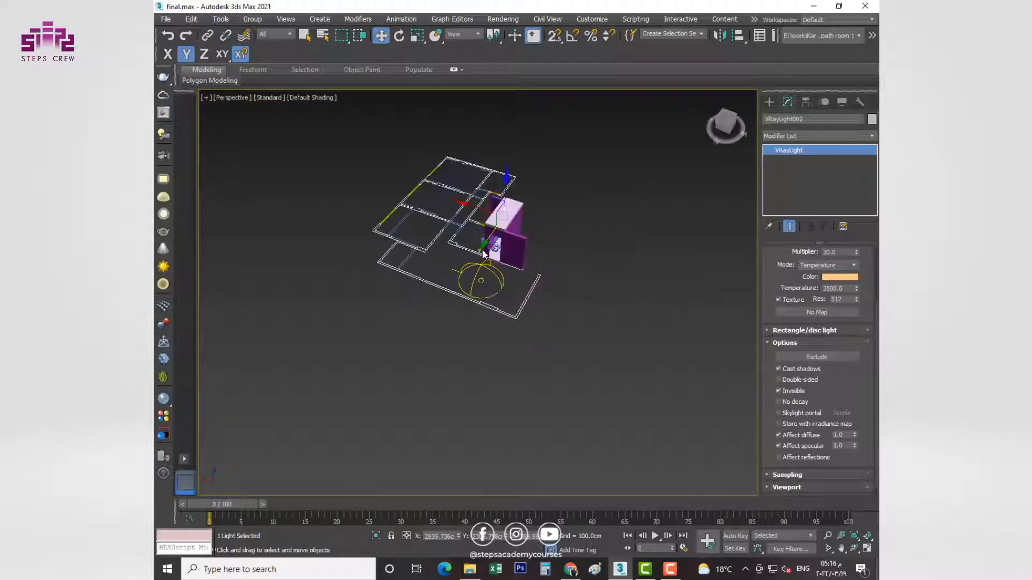
{"action": "scroll", "coordinate": [477, 257], "scroll_direction": "up", "scroll_amount": 5}
{"action": "middle_click_drag", "start_coordinate": [478, 258], "coordinate": [484, 277], "text": "alt"}
{"action": "left_click", "coordinate": [608, 181]}
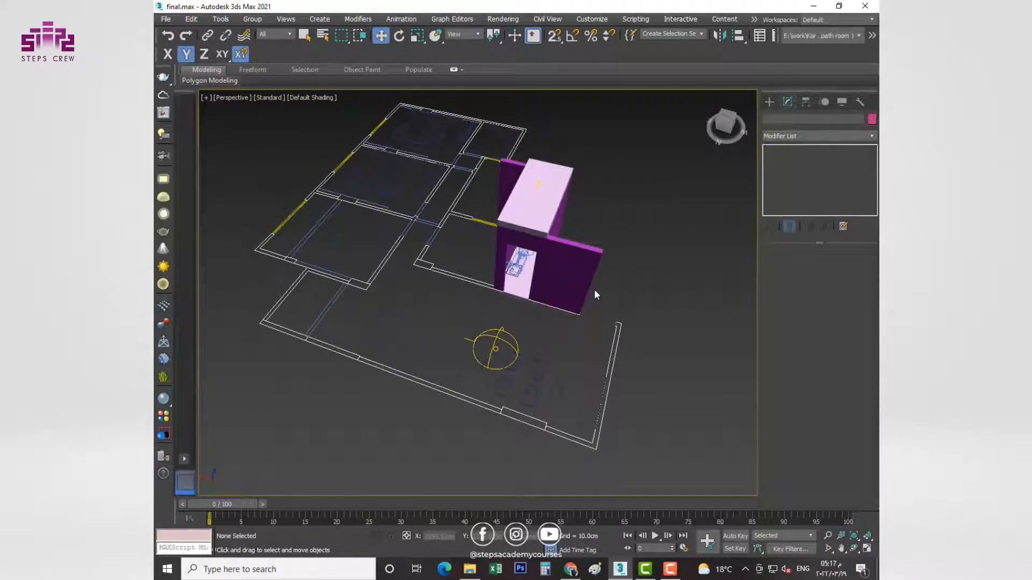
Set the second VRayMtl's diffuse color to a value of 230, its reflection to 34 and its glossiness to 0.65.
{"action": "key", "text": "m"}
{"action": "left_click", "coordinate": [223, 279]}
{"action": "left_click_drag", "start_coordinate": [488, 101], "coordinate": [494, 164]}
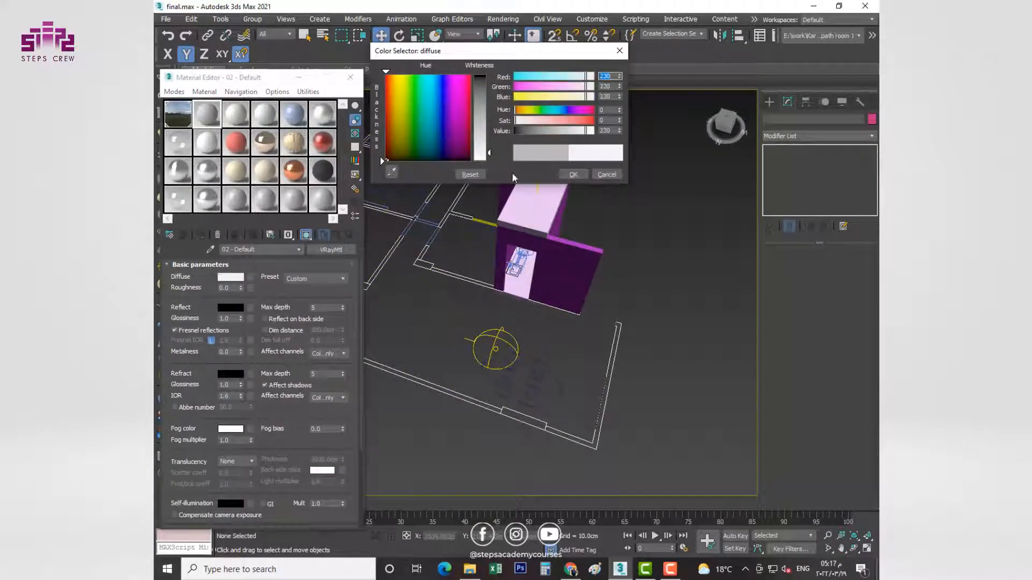
{"action": "left_click", "coordinate": [573, 174]}
{"action": "left_click", "coordinate": [232, 308]}
{"action": "left_click", "coordinate": [479, 86]}
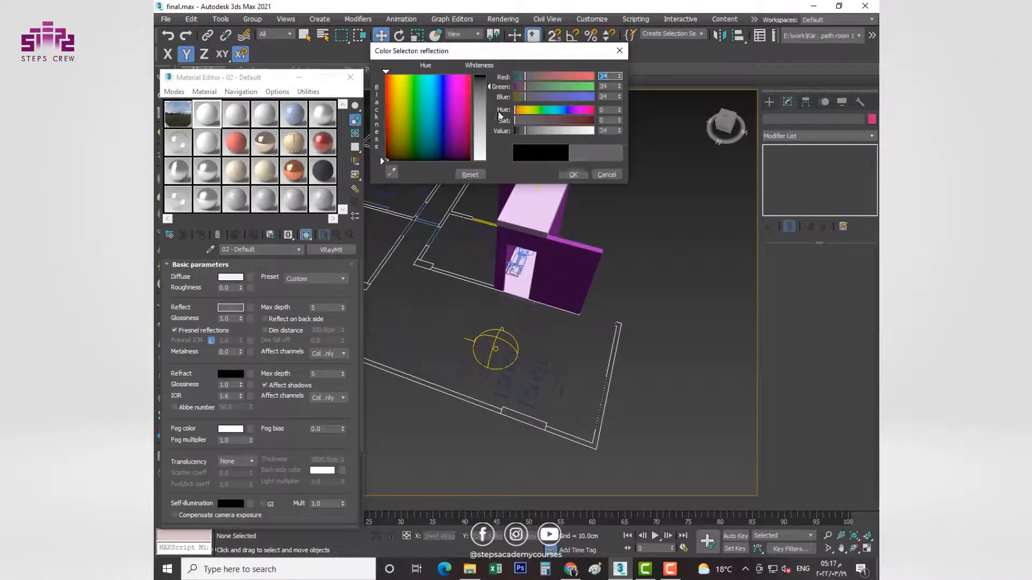
{"action": "left_click", "coordinate": [581, 176]}
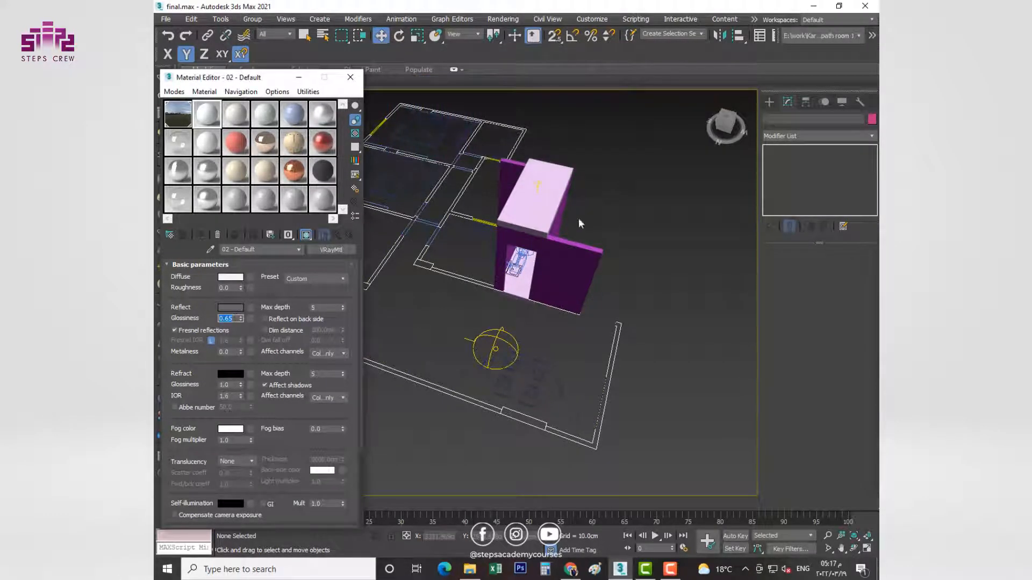
Select the dropped ceiling panel and change the third material slot to a VRayMtl.
{"action": "left_click", "coordinate": [543, 209]}
{"action": "left_click", "coordinate": [536, 213]}
{"action": "key", "text": "z"}
{"action": "middle_click_drag", "start_coordinate": [474, 277], "coordinate": [530, 383], "text": "alt"}
{"action": "left_click", "coordinate": [236, 113]}
{"action": "left_click", "coordinate": [331, 249]}
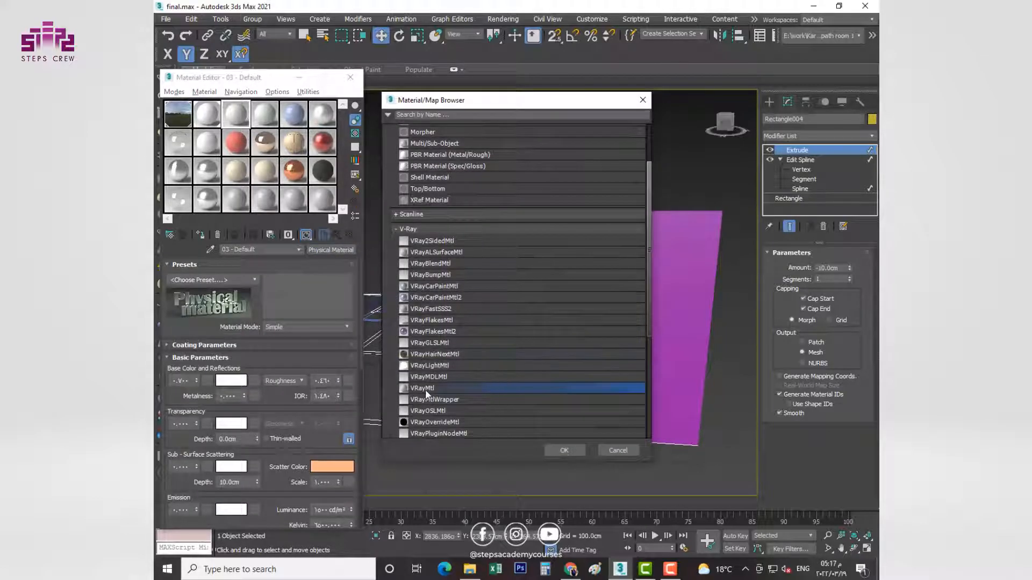
{"action": "double_click", "coordinate": [425, 388]}
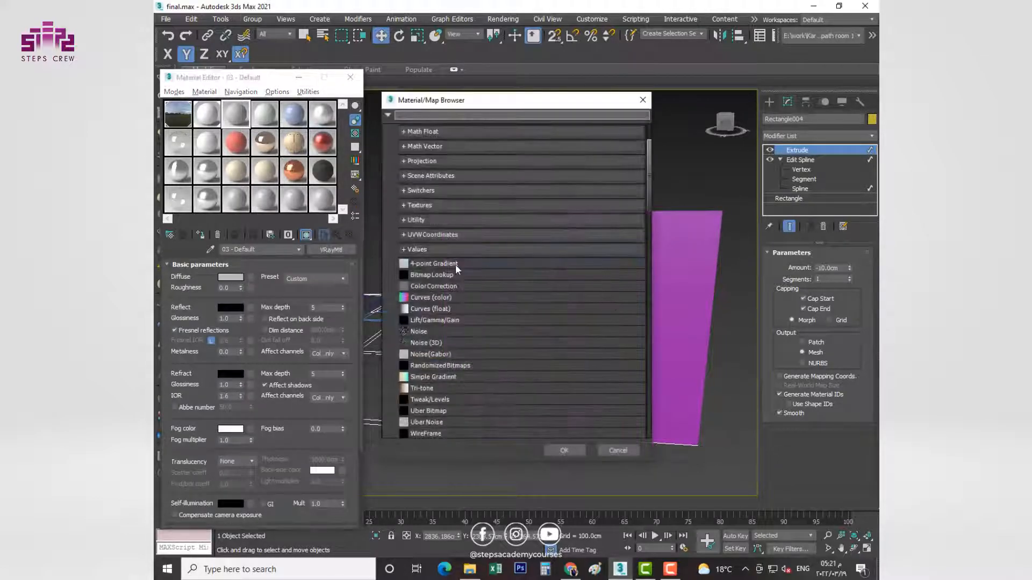
Load the StoneMarbleCalacatta002_COL_8K image from the Desktop as the third material's diffuse bitmap and return to the material's basic parameters.
{"action": "scroll", "coordinate": [456, 265], "scroll_direction": "down", "scroll_amount": 5}
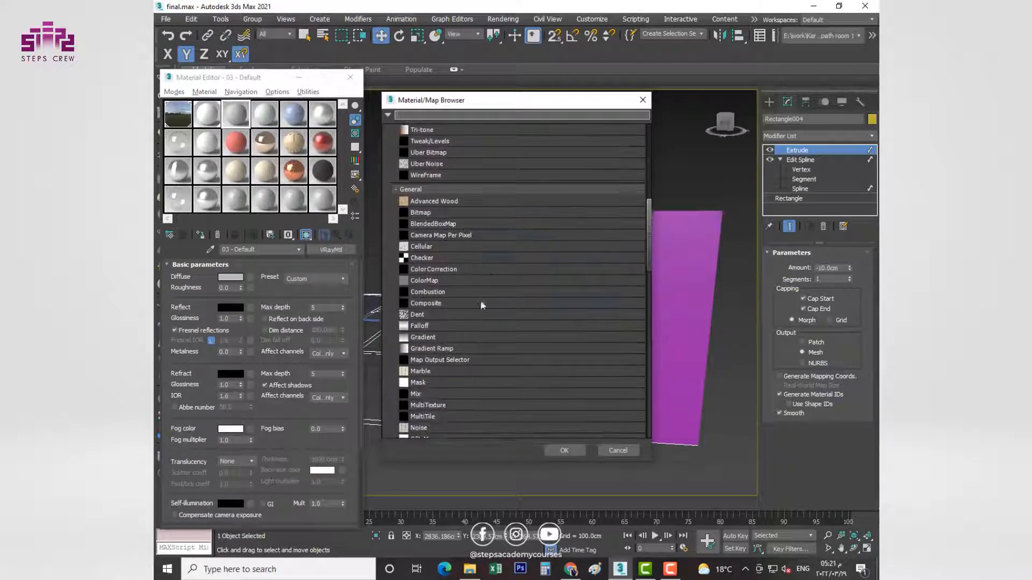
{"action": "double_click", "coordinate": [435, 214]}
{"action": "left_click", "coordinate": [192, 121]}
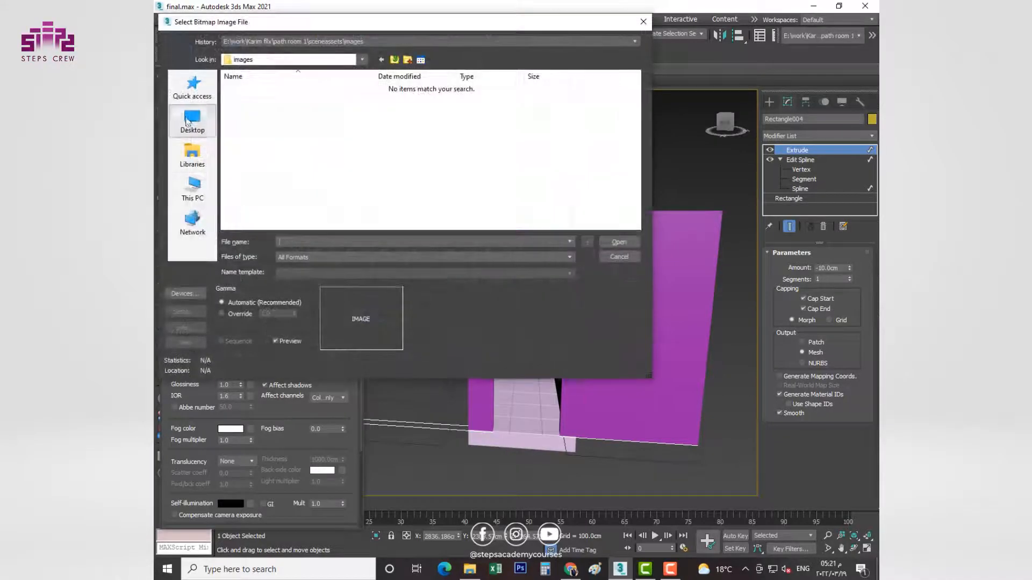
{"action": "left_click", "coordinate": [399, 177]}
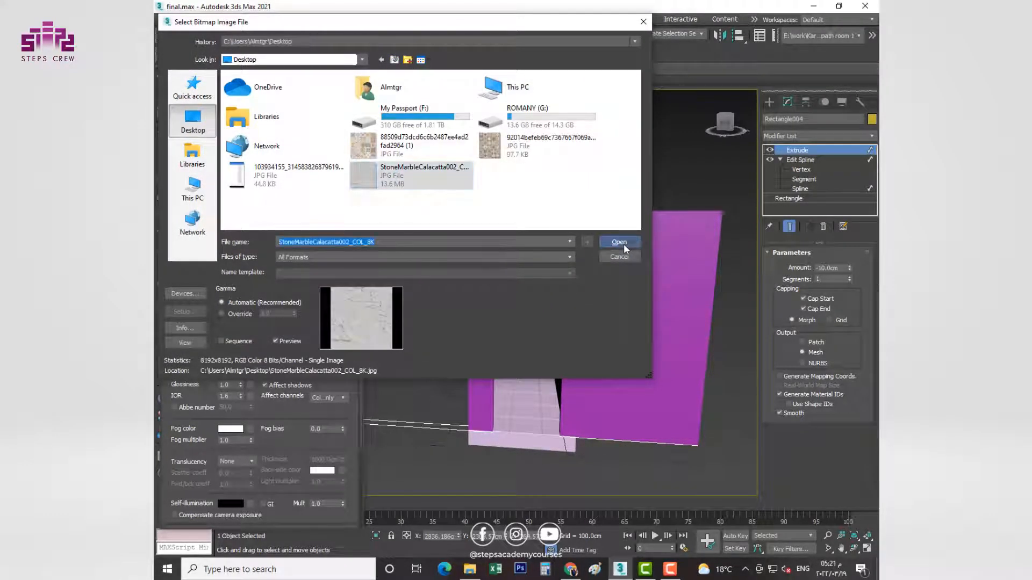
{"action": "left_click", "coordinate": [619, 242]}
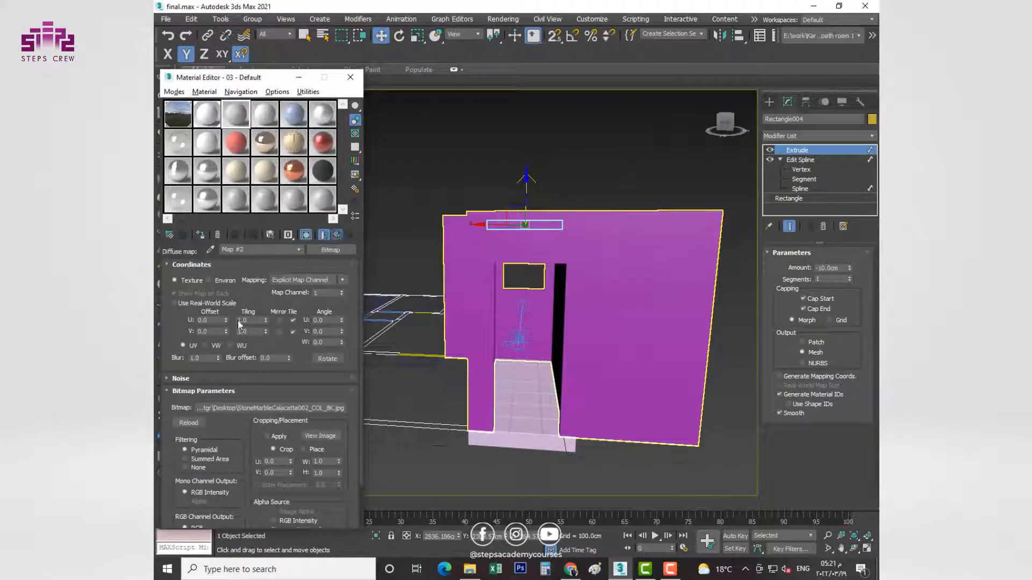
{"action": "left_click", "coordinate": [323, 234]}
Give the marble material a near-white reflection with 0.95 glossiness and assign it to the tiled floor.
{"action": "left_click", "coordinate": [230, 307]}
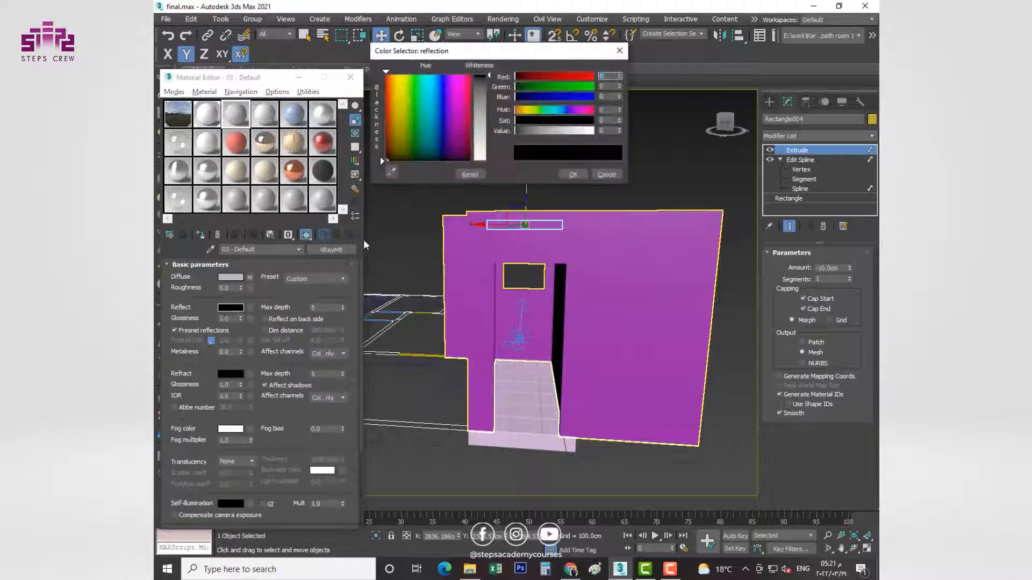
{"action": "left_click", "coordinate": [579, 174]}
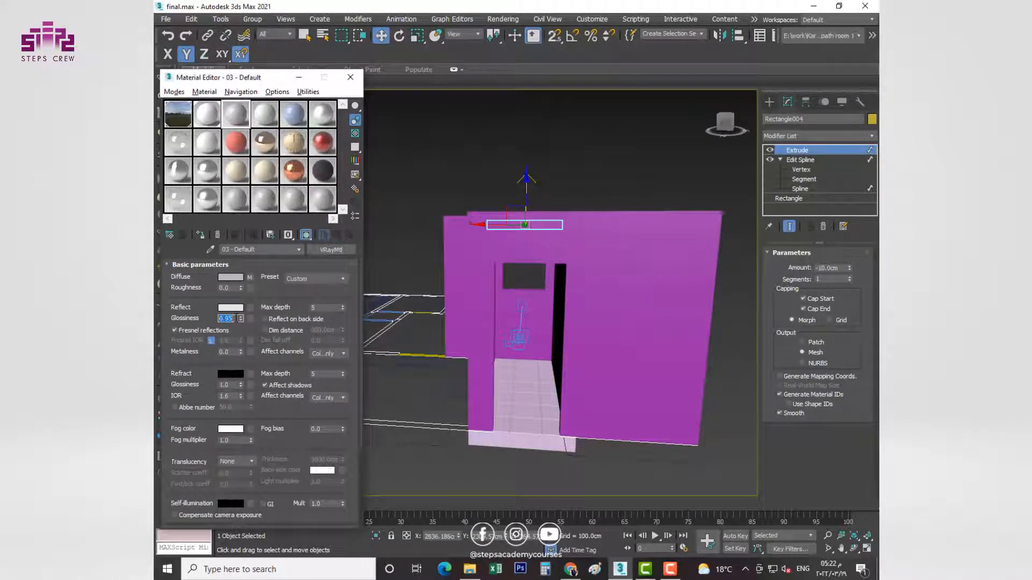
{"action": "left_click", "coordinate": [491, 403]}
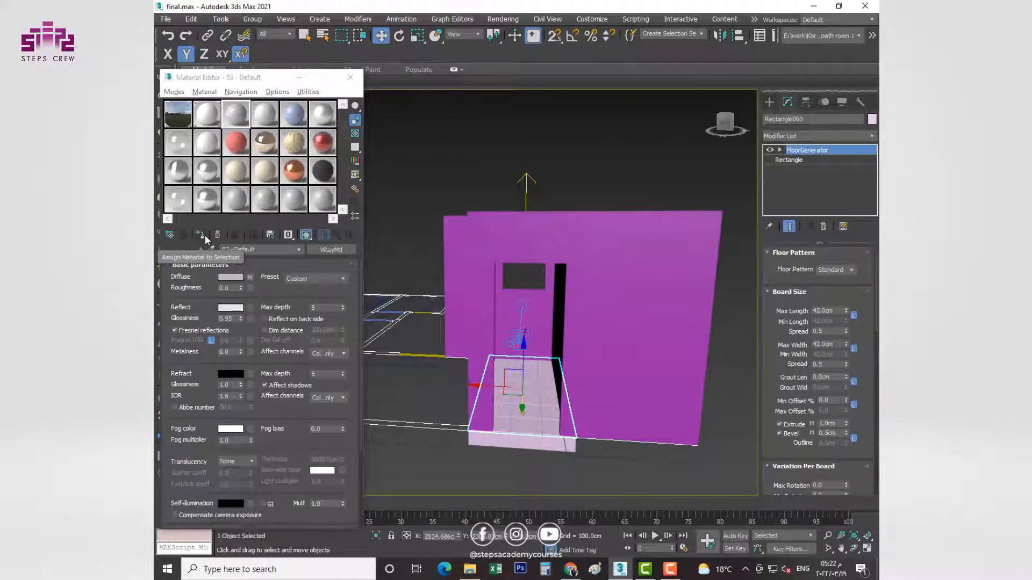
{"action": "left_click", "coordinate": [203, 235]}
Select the bathroom walls and assign the marble material to them.
{"action": "scroll", "coordinate": [540, 405], "scroll_direction": "up", "scroll_amount": 5}
{"action": "scroll", "coordinate": [514, 412], "scroll_direction": "down", "scroll_amount": 2}
{"action": "mouse_move", "coordinate": [503, 429]}
{"action": "middle_mouse_down", "text": "alt"}
{"action": "mouse_move", "coordinate": [505, 450]}
{"action": "mouse_move", "coordinate": [499, 429]}
{"action": "middle_mouse_up", "text": "alt"}
{"action": "scroll", "coordinate": [500, 444], "scroll_direction": "down", "scroll_amount": 3}
{"action": "left_click", "coordinate": [553, 304]}
{"action": "scroll", "coordinate": [549, 307], "scroll_direction": "down", "scroll_amount": 5}
{"action": "middle_click_drag", "start_coordinate": [479, 325], "coordinate": [559, 344], "text": "alt"}
{"action": "left_click", "coordinate": [203, 235]}
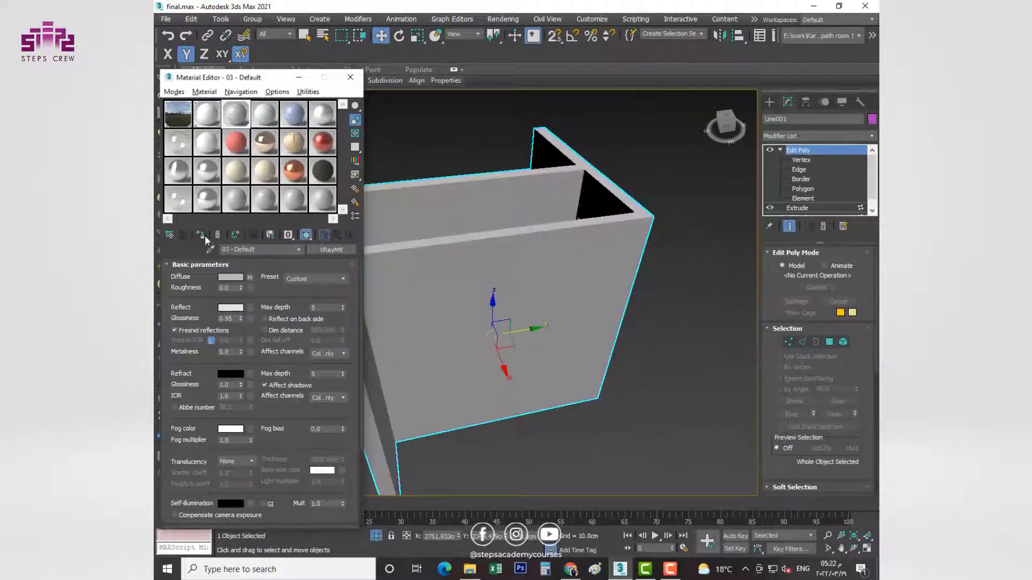
Add a UVW Map modifier with Box mapping to the walls.
{"action": "left_click", "coordinate": [808, 141]}
{"action": "key", "text": "u"}
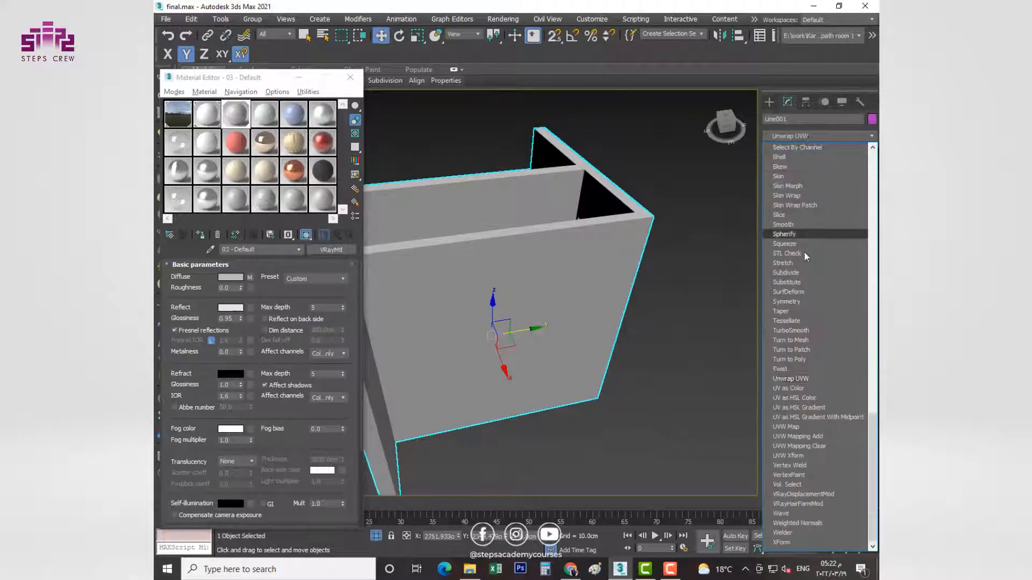
{"action": "left_click", "coordinate": [796, 427]}
{"action": "left_click", "coordinate": [805, 317]}
{"action": "middle_click_drag", "start_coordinate": [581, 333], "coordinate": [468, 344], "text": "alt"}
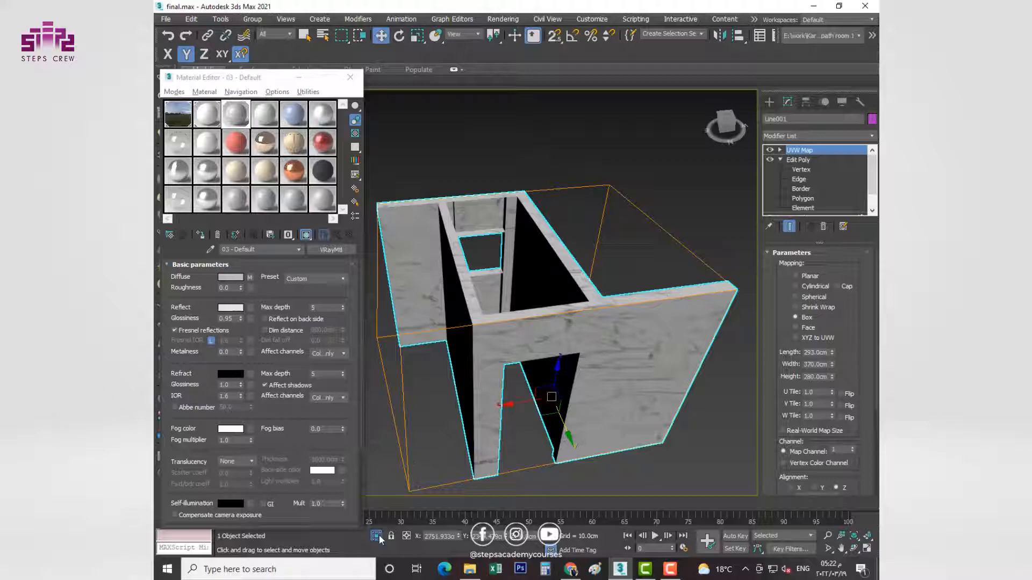
Exit isolation and isolate the wall panel with the window opening.
{"action": "left_click", "coordinate": [377, 537]}
{"action": "left_click", "coordinate": [496, 301]}
{"action": "key", "text": "alt+q"}
Change the fourth material slot to a VRayMtl.
{"action": "left_click", "coordinate": [264, 115]}
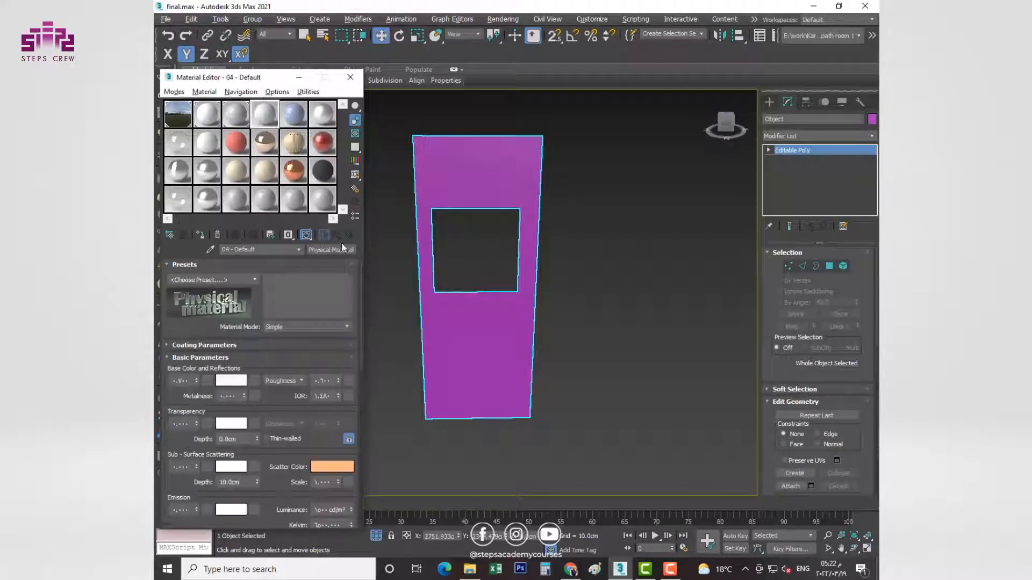
{"action": "left_click", "coordinate": [341, 249]}
{"action": "left_click_drag", "start_coordinate": [650, 353], "coordinate": [639, 308]}
{"action": "double_click", "coordinate": [424, 289]}
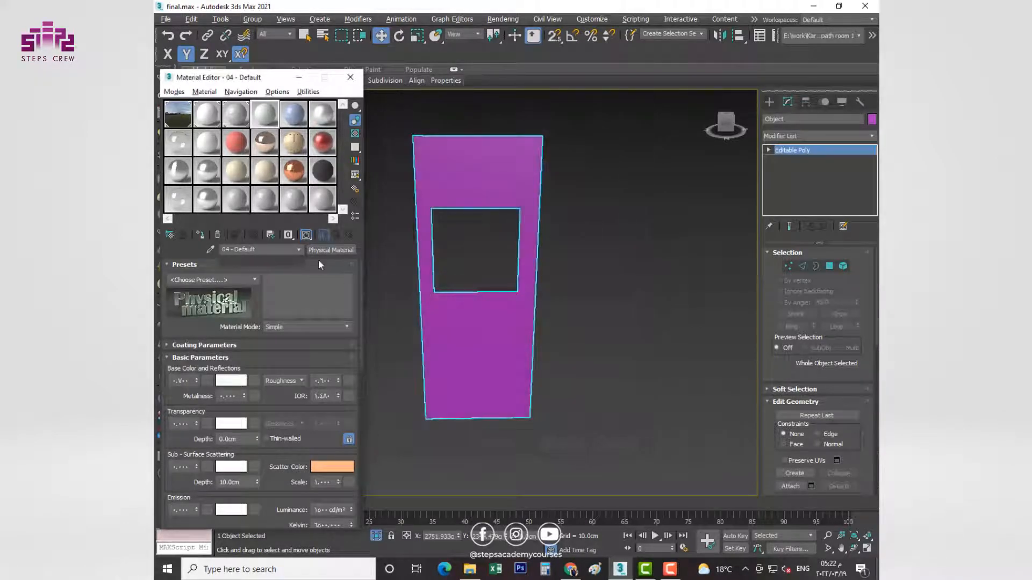
Load the patterned tile image 88509d73dcd6c6b2487ee4ad2fad2964 (1) as the fourth material's diffuse bitmap and return to its basic parameters.
{"action": "left_click", "coordinate": [249, 277]}
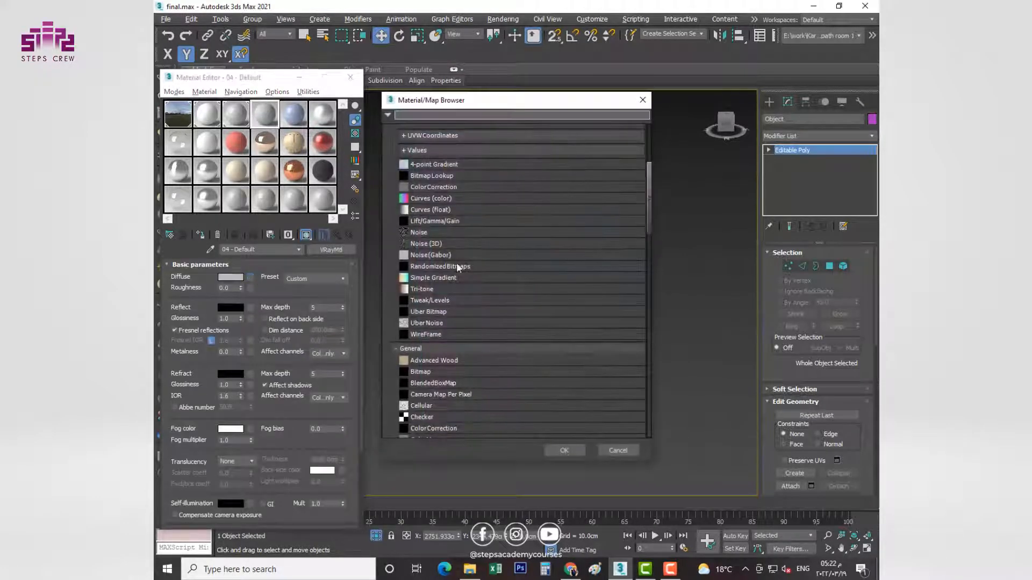
{"action": "double_click", "coordinate": [439, 375]}
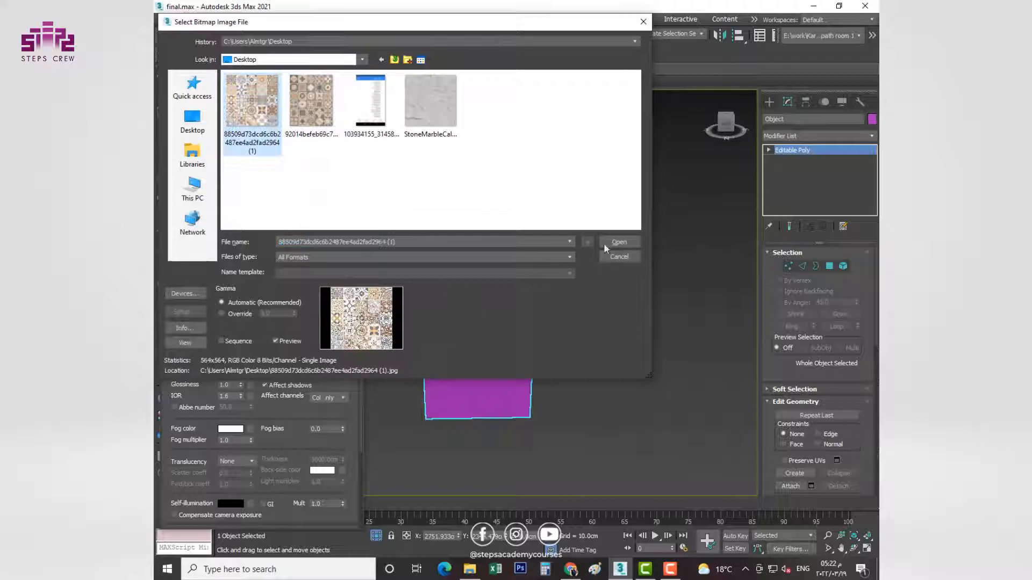
{"action": "left_click", "coordinate": [613, 242]}
{"action": "left_click", "coordinate": [324, 234]}
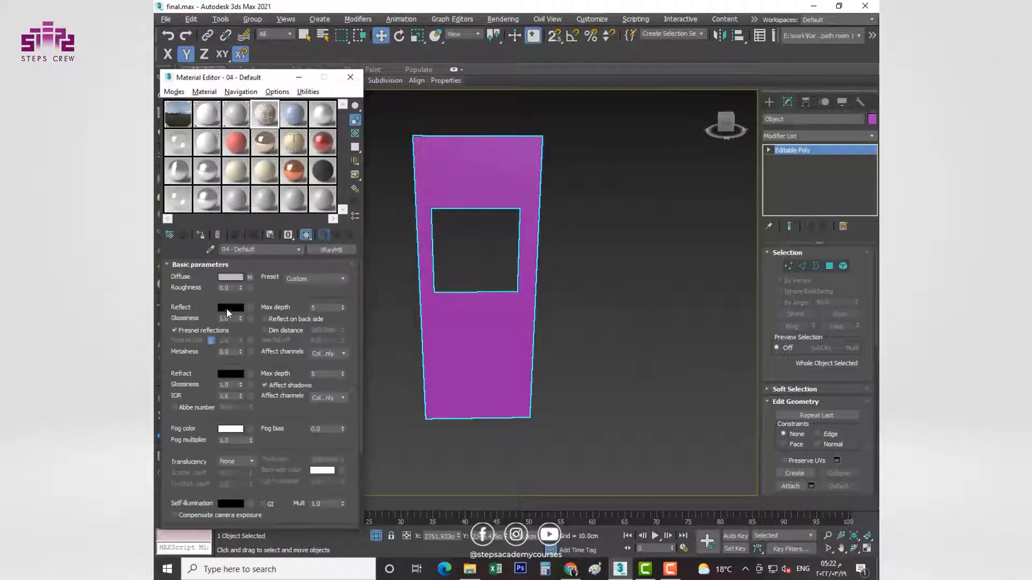
Set the fourth material's reflection to near white with 0.95 glossiness and assign it to the window wall panel.
{"action": "left_click", "coordinate": [226, 310]}
{"action": "left_click", "coordinate": [588, 131]}
{"action": "left_click", "coordinate": [574, 175]}
{"action": "left_click", "coordinate": [200, 235]}
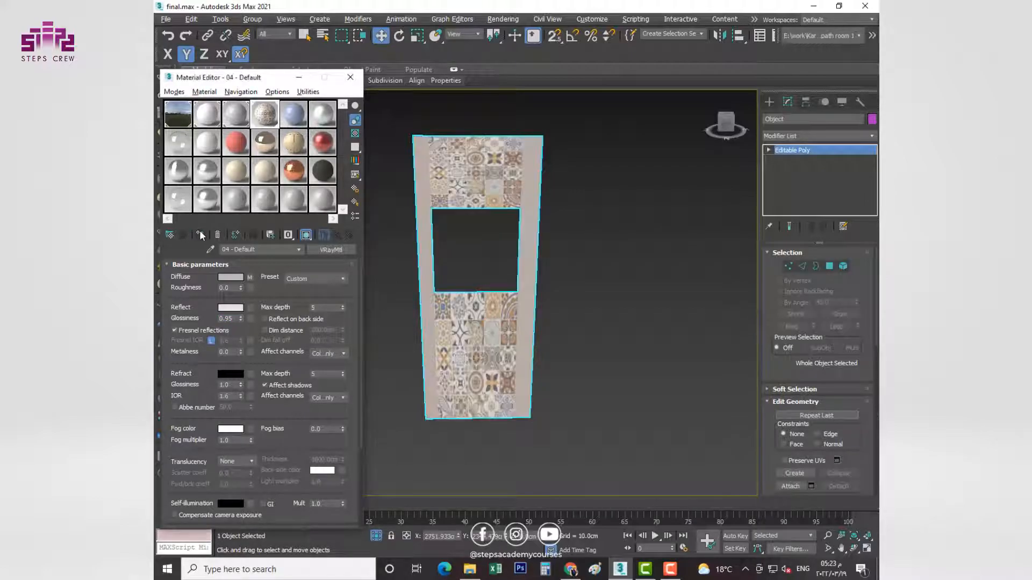
{"action": "scroll", "coordinate": [493, 180], "scroll_direction": "up", "scroll_amount": 4}
{"action": "scroll", "coordinate": [492, 180], "scroll_direction": "down", "scroll_amount": 2}
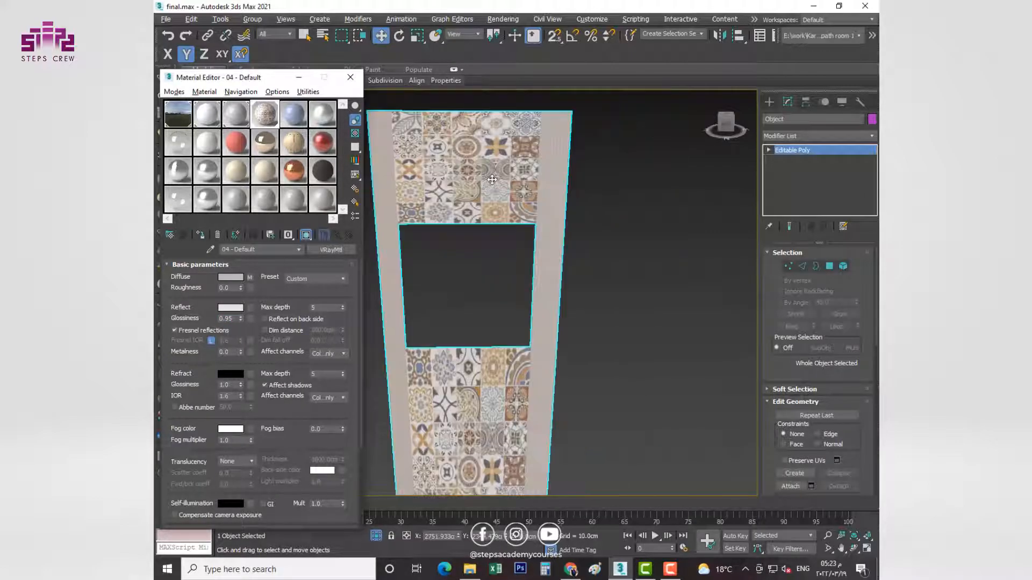
Add a UVW Map modifier with Box mapping to the window wall panel.
{"action": "left_click", "coordinate": [817, 137]}
{"action": "key", "text": "u"}
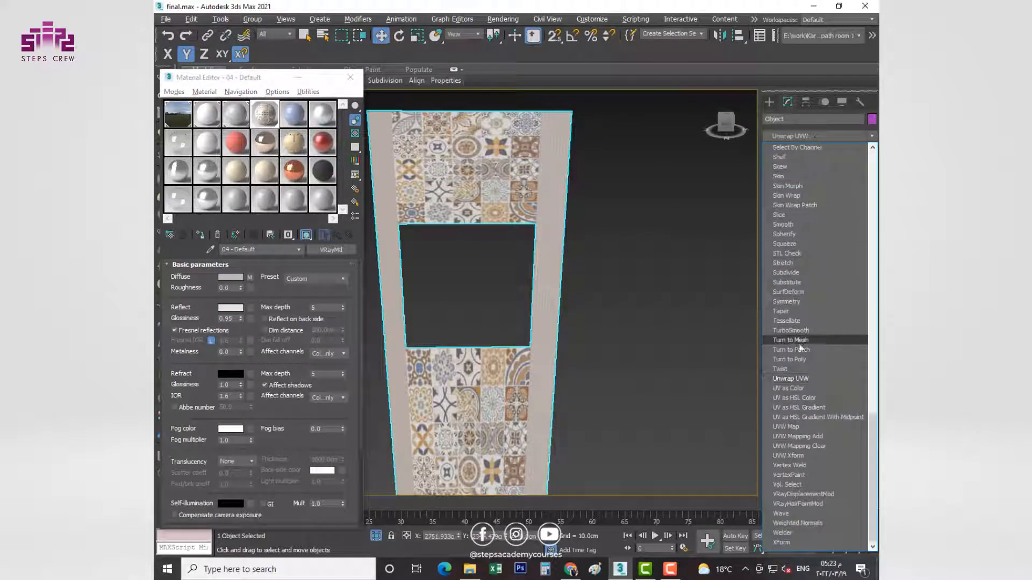
{"action": "left_click", "coordinate": [795, 425]}
{"action": "left_click", "coordinate": [806, 317]}
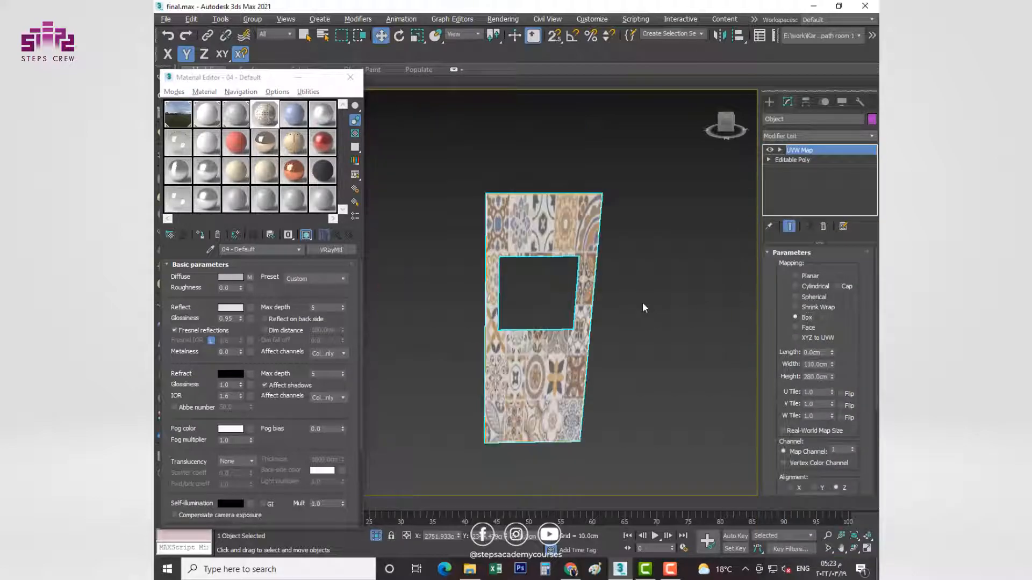
{"action": "scroll", "coordinate": [555, 360], "scroll_direction": "up", "scroll_amount": 3}
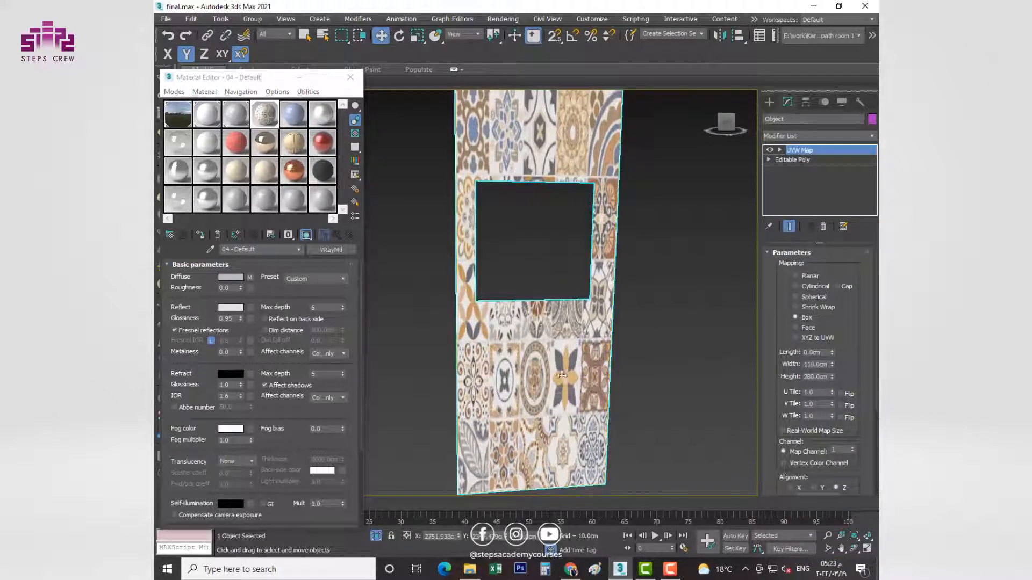
Try 100 cm for the panel's box mapping size and settle on a width and height of 110 cm.
{"action": "left_click_drag", "start_coordinate": [833, 382], "coordinate": [815, 382]}
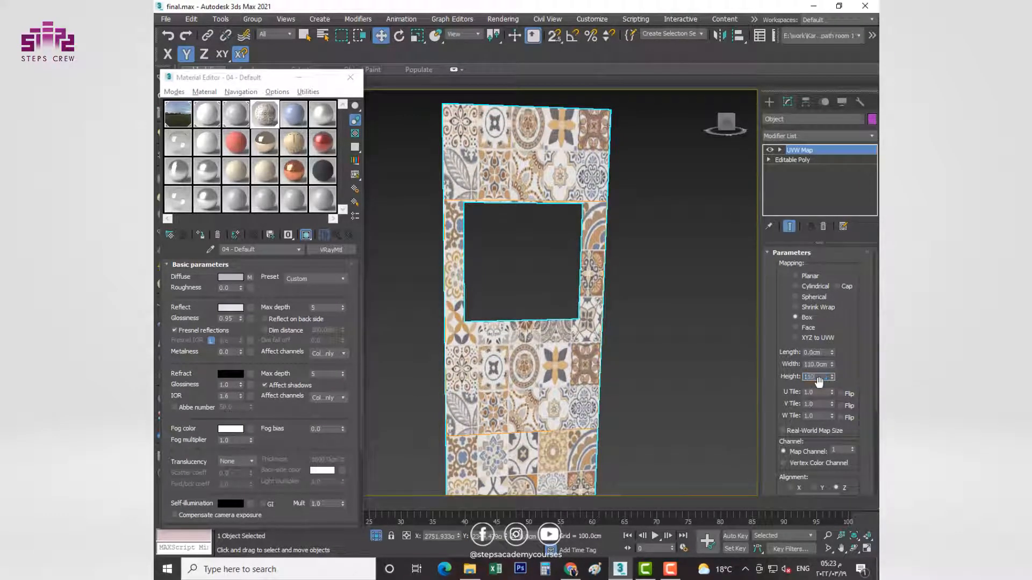
{"action": "key", "text": "Return"}
{"action": "left_click", "coordinate": [818, 365]}
{"action": "type", "text": "100"}
{"action": "key", "text": "Return"}
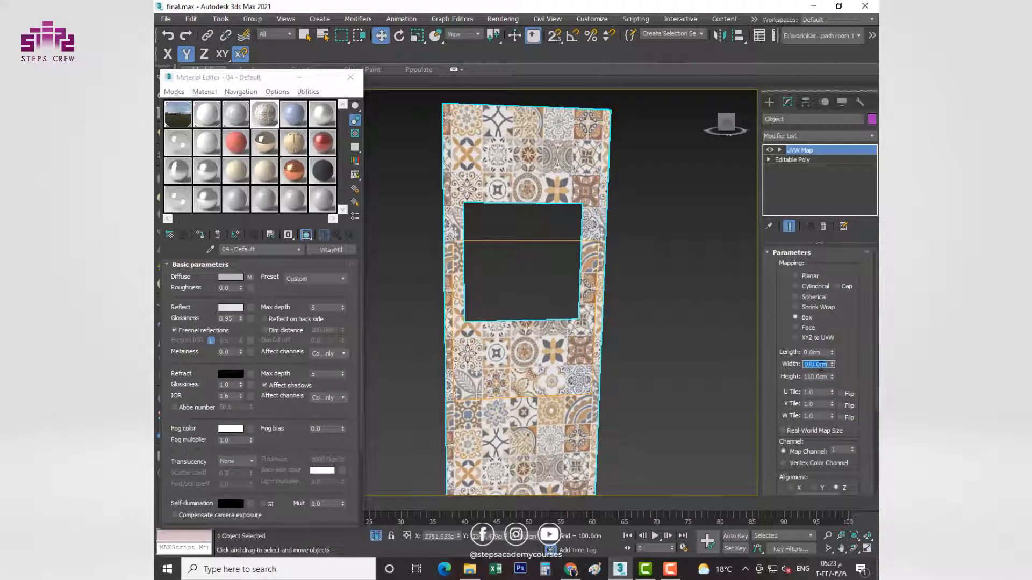
{"action": "type", "text": "100"}
{"action": "key", "text": "Return"}
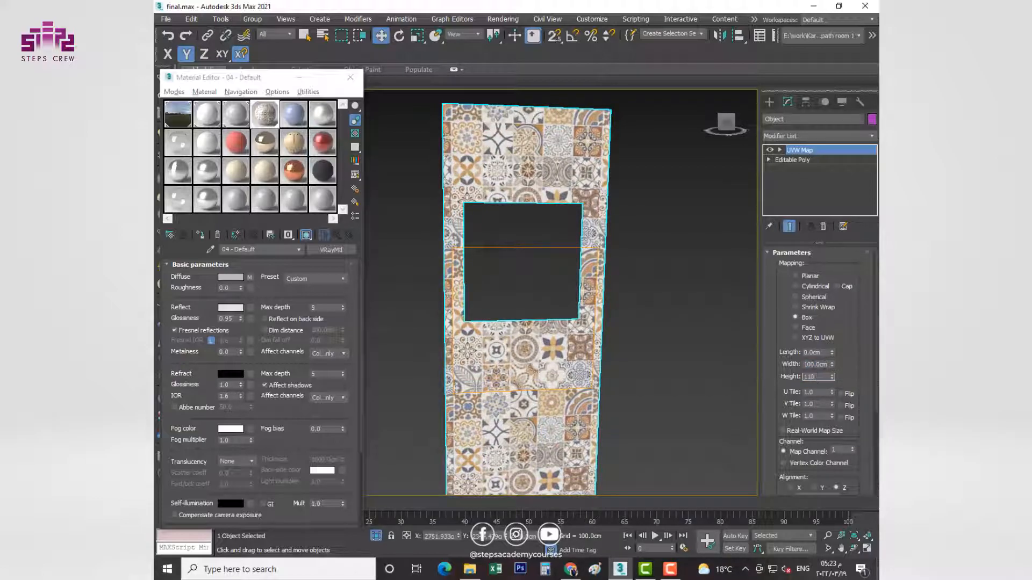
{"action": "type", "text": "110"}
{"action": "left_click", "coordinate": [816, 364]}
{"action": "key", "text": "Return"}
Close the Material Editor and exit isolation of the wall panel.
{"action": "middle_click_drag", "start_coordinate": [678, 385], "coordinate": [637, 357]}
{"action": "left_click", "coordinate": [638, 357]}
{"action": "left_click", "coordinate": [346, 80]}
{"action": "left_click", "coordinate": [377, 537]}
{"action": "right_click", "coordinate": [495, 367]}
{"action": "left_click", "coordinate": [534, 324]}
Switch to the PhysCamera001 view with safe frames and show the common render settings.
{"action": "key", "text": "c"}
{"action": "key", "text": "shift+f"}
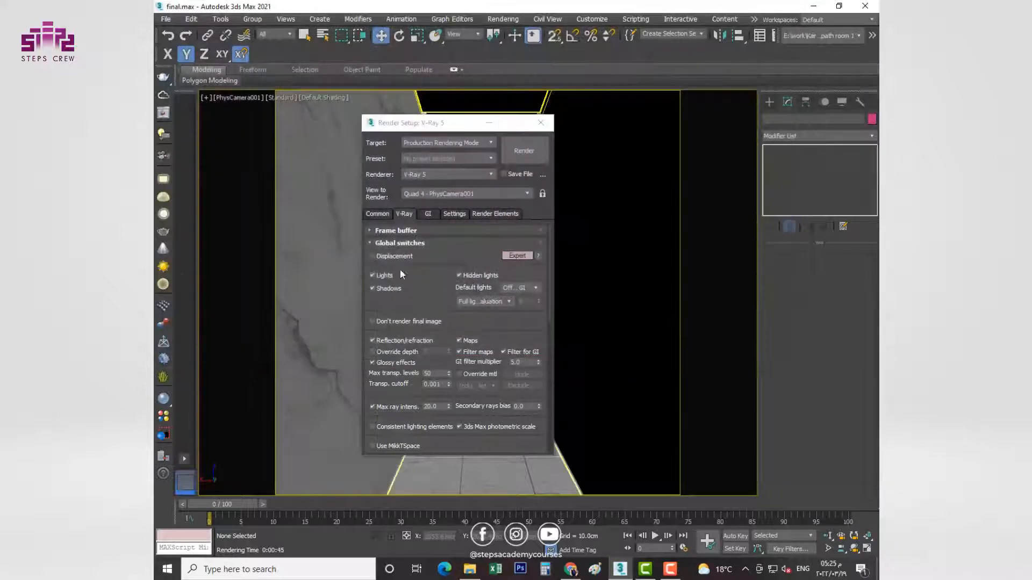
{"action": "left_click", "coordinate": [377, 213]}
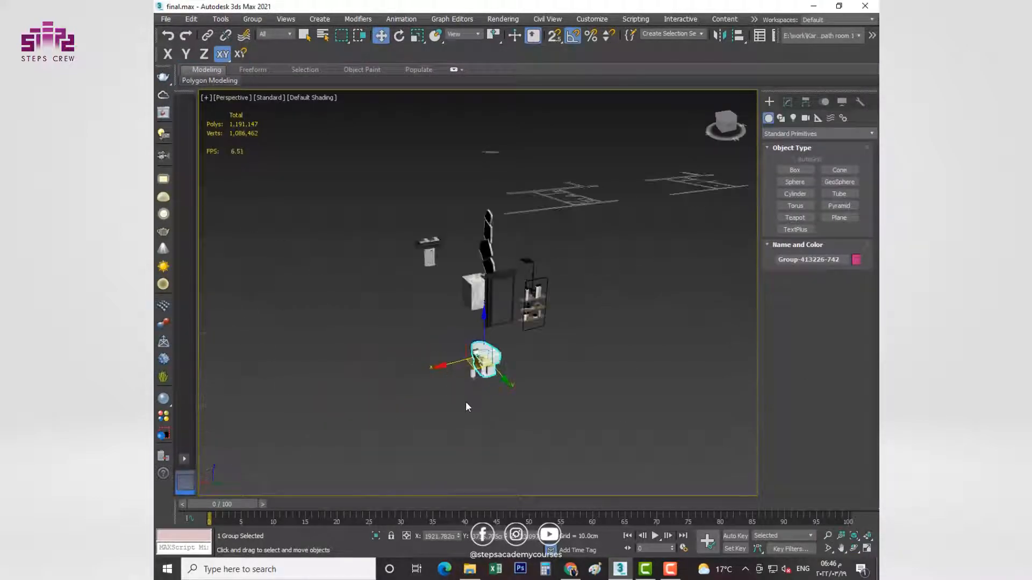
Select the toilet, paper holder and toilet brush and move them beside the bathroom in the Top view.
{"action": "scroll", "coordinate": [465, 402], "scroll_direction": "up", "scroll_amount": 3}
{"action": "scroll", "coordinate": [615, 399], "scroll_direction": "up", "scroll_amount": 3}
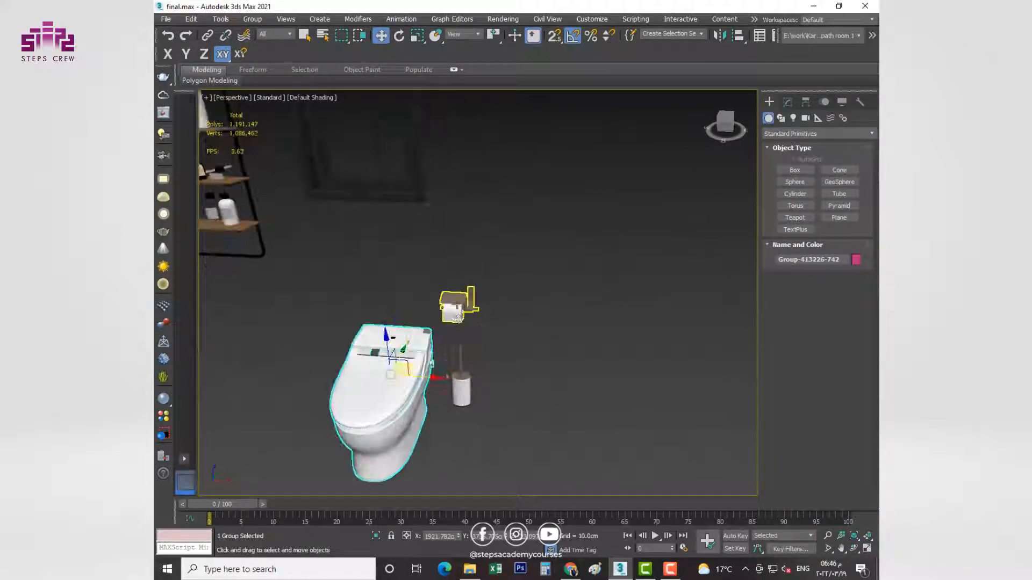
{"action": "left_click", "coordinate": [457, 309], "text": "ctrl"}
{"action": "left_click", "coordinate": [462, 390], "text": "ctrl"}
{"action": "key", "text": "alt+w"}
{"action": "right_click", "coordinate": [403, 276]}
{"action": "key", "text": "alt+w"}
{"action": "scroll", "coordinate": [376, 293], "scroll_direction": "down", "scroll_amount": 8}
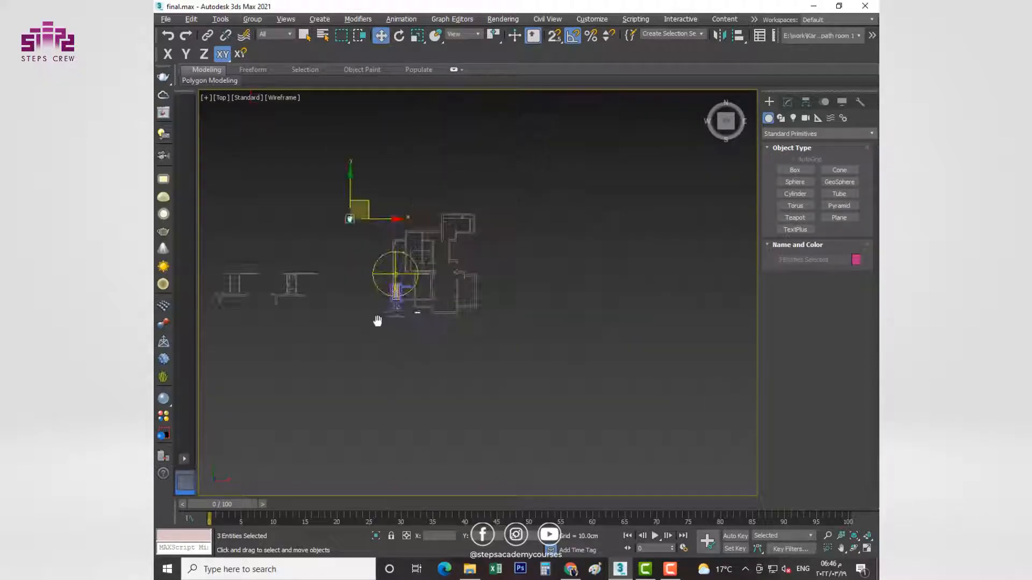
{"action": "scroll", "coordinate": [370, 301], "scroll_direction": "up", "scroll_amount": 5}
{"action": "left_click_drag", "start_coordinate": [405, 179], "coordinate": [514, 397]}
{"action": "scroll", "coordinate": [513, 408], "scroll_direction": "up", "scroll_amount": 9}
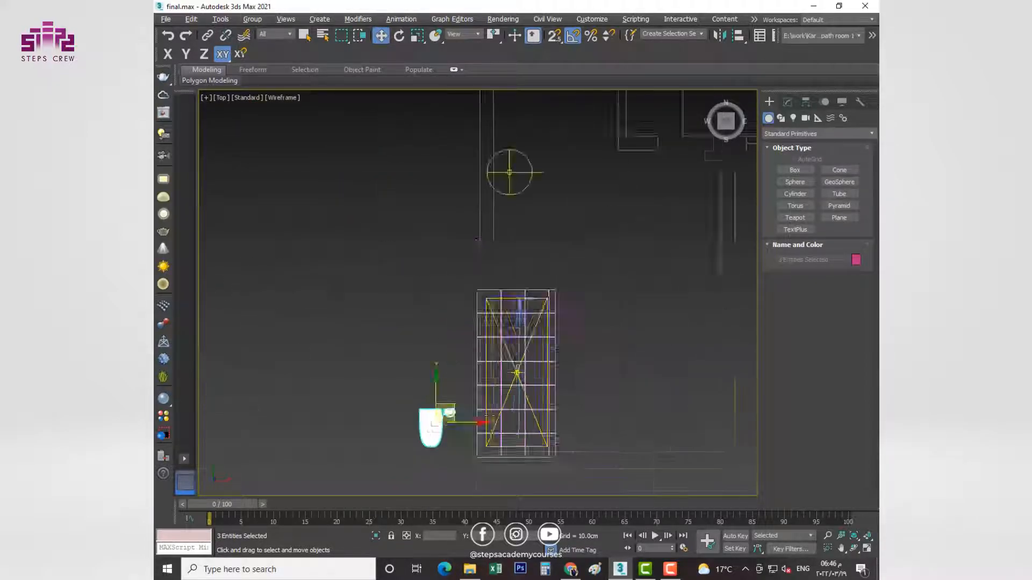
{"action": "scroll", "coordinate": [444, 415], "scroll_direction": "up", "scroll_amount": 2}
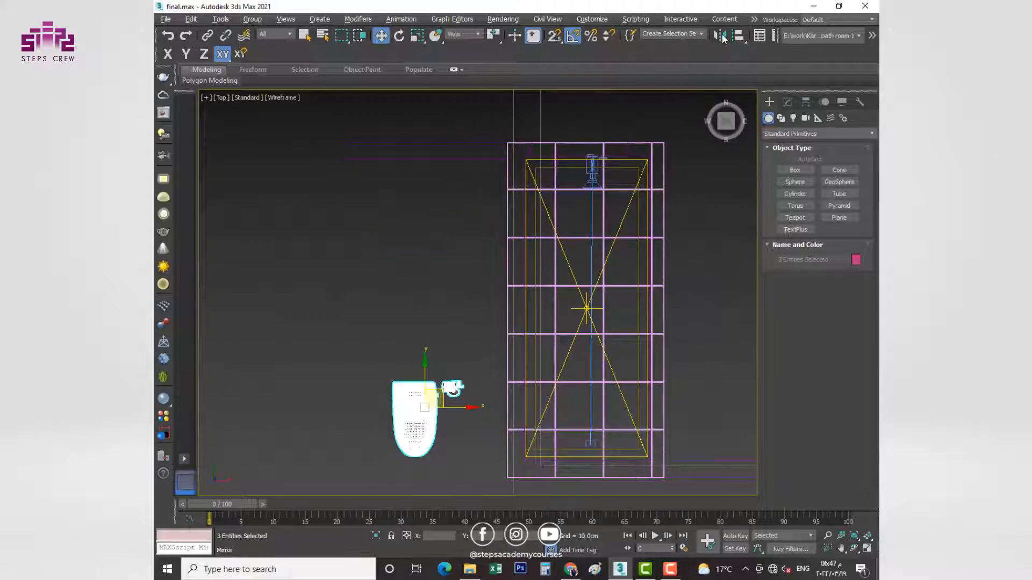
Mirror the toilet, paper holder and brush along Y and move them into the bathroom.
{"action": "left_click", "coordinate": [721, 36]}
{"action": "left_click", "coordinate": [494, 239]}
{"action": "left_click", "coordinate": [494, 373]}
{"action": "middle_click_drag", "start_coordinate": [441, 410], "coordinate": [366, 336]}
{"action": "left_click_drag", "start_coordinate": [363, 325], "coordinate": [532, 347]}
Select only the toilet in the perspective view and move it towards the patterned tile wall.
{"action": "key", "text": "alt+w"}
{"action": "right_click", "coordinate": [615, 463]}
{"action": "key", "text": "alt+w"}
{"action": "key", "text": "z"}
{"action": "middle_click_drag", "start_coordinate": [588, 369], "coordinate": [396, 340], "text": "alt"}
{"action": "left_click", "coordinate": [549, 354]}
{"action": "middle_click_drag", "start_coordinate": [548, 354], "coordinate": [483, 327], "text": "alt"}
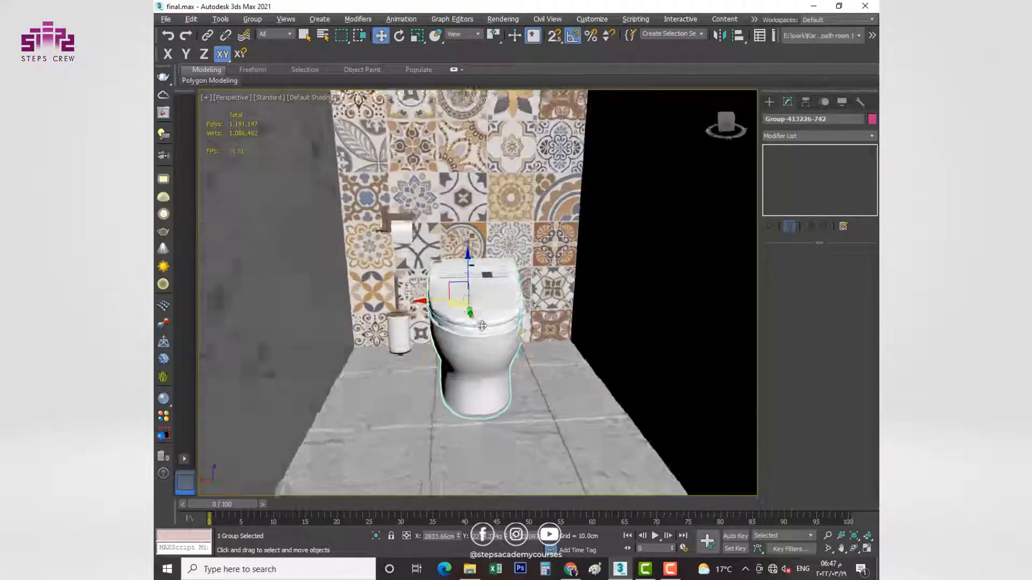
{"action": "left_click_drag", "start_coordinate": [478, 323], "coordinate": [470, 301]}
Isolate the toilet, brush, paper holder and tiled wall panel and show them enlarged in the Top view.
{"action": "left_click", "coordinate": [399, 335], "text": "ctrl"}
{"action": "left_click", "coordinate": [404, 231], "text": "ctrl"}
{"action": "left_click", "coordinate": [516, 226], "text": "ctrl"}
{"action": "key", "text": "alt+q"}
{"action": "key", "text": "alt+w"}
{"action": "left_click", "coordinate": [376, 223]}
{"action": "scroll", "coordinate": [355, 234], "scroll_direction": "up", "scroll_amount": 5}
{"action": "key", "text": "alt+w"}
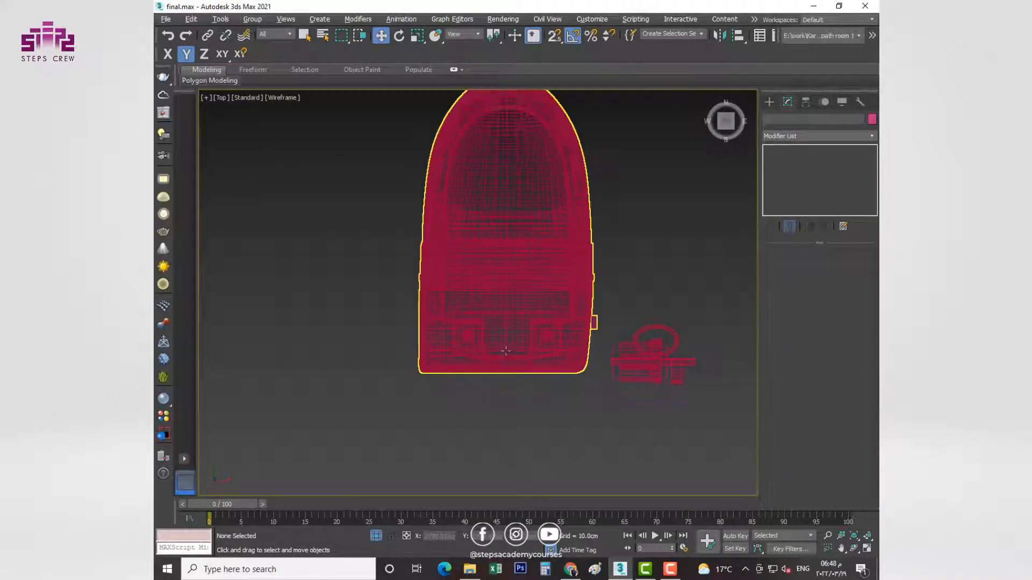
Move the toilet along Y until its back meets the wall line.
{"action": "left_click", "coordinate": [506, 226]}
{"action": "middle_click_drag", "start_coordinate": [506, 226], "coordinate": [469, 178]}
{"action": "left_click_drag", "start_coordinate": [482, 169], "coordinate": [485, 191]}
{"action": "scroll", "coordinate": [524, 355], "scroll_direction": "up", "scroll_amount": 5}
{"action": "left_click_drag", "start_coordinate": [520, 296], "coordinate": [519, 320]}
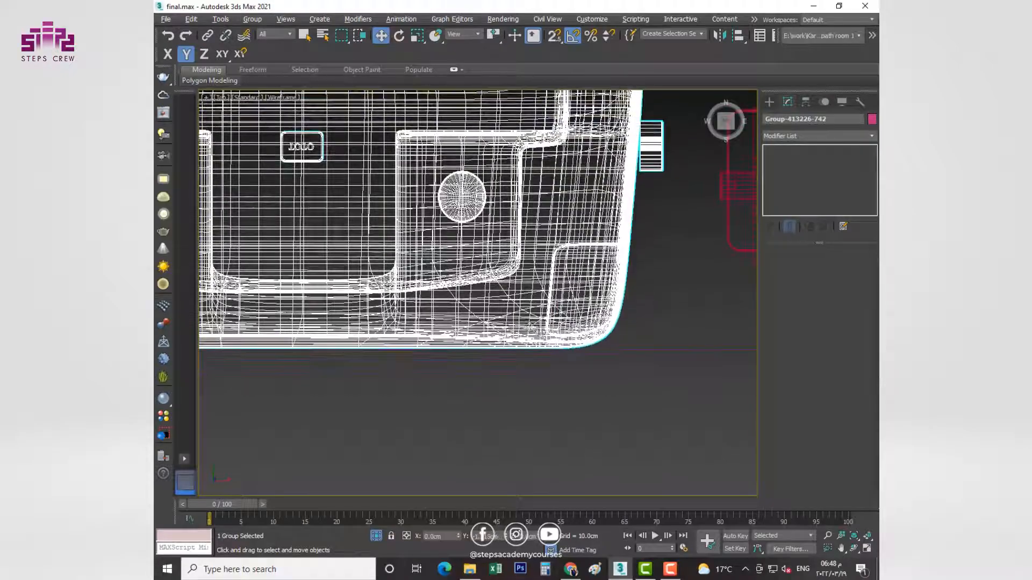
{"action": "scroll", "coordinate": [519, 319], "scroll_direction": "down", "scroll_amount": 4}
Move the toilet paper holder along Y until it sits against the wall line.
{"action": "left_click", "coordinate": [682, 295]}
{"action": "scroll", "coordinate": [683, 295], "scroll_direction": "up", "scroll_amount": 3}
{"action": "middle_click_drag", "start_coordinate": [682, 296], "coordinate": [634, 296]}
{"action": "left_click_drag", "start_coordinate": [636, 292], "coordinate": [638, 351]}
{"action": "scroll", "coordinate": [638, 355], "scroll_direction": "up", "scroll_amount": 5}
{"action": "middle_click_drag", "start_coordinate": [638, 355], "coordinate": [589, 343]}
{"action": "mouse_move", "coordinate": [586, 339]}
{"action": "left_mouse_down"}
{"action": "mouse_move", "coordinate": [583, 305]}
{"action": "mouse_move", "coordinate": [585, 323]}
{"action": "left_mouse_up"}
{"action": "scroll", "coordinate": [585, 323], "scroll_direction": "down", "scroll_amount": 5}
{"action": "middle_click_drag", "start_coordinate": [583, 323], "coordinate": [624, 352]}
Move the toilet brush to the opposite side of the toilet from the paper holder.
{"action": "left_click", "coordinate": [571, 248]}
{"action": "left_click", "coordinate": [572, 248]}
{"action": "scroll", "coordinate": [571, 248], "scroll_direction": "down", "scroll_amount": 3}
{"action": "middle_click_drag", "start_coordinate": [571, 249], "coordinate": [619, 297]}
{"action": "mouse_move", "coordinate": [623, 320]}
{"action": "left_mouse_down"}
{"action": "mouse_move", "coordinate": [578, 307]}
{"action": "mouse_move", "coordinate": [339, 343]}
{"action": "left_mouse_up"}
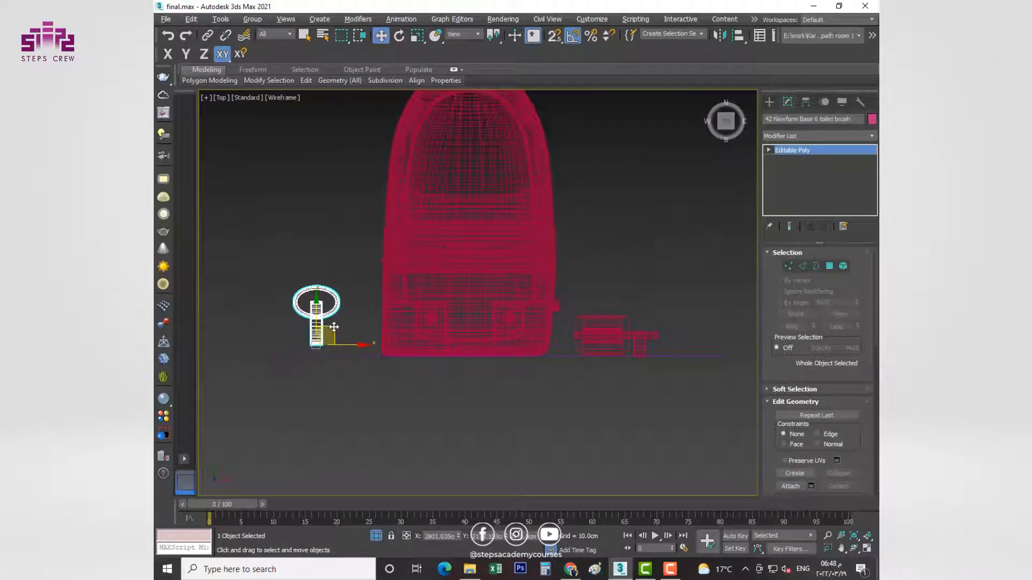
Raise the toilet brush slightly along Z in the perspective view.
{"action": "key", "text": "alt+w"}
{"action": "middle_click", "coordinate": [619, 430]}
{"action": "key", "text": "alt+w"}
{"action": "scroll", "coordinate": [538, 414], "scroll_direction": "up", "scroll_amount": 4}
{"action": "middle_click_drag", "start_coordinate": [529, 412], "coordinate": [430, 395], "text": "alt"}
{"action": "mouse_move", "coordinate": [483, 430]}
{"action": "middle_mouse_down"}
{"action": "mouse_move", "coordinate": [470, 327]}
{"action": "mouse_move", "coordinate": [511, 347]}
{"action": "middle_mouse_up"}
{"action": "left_click_drag", "start_coordinate": [545, 341], "coordinate": [545, 329]}
{"action": "middle_click_drag", "start_coordinate": [484, 352], "coordinate": [545, 383], "text": "alt"}
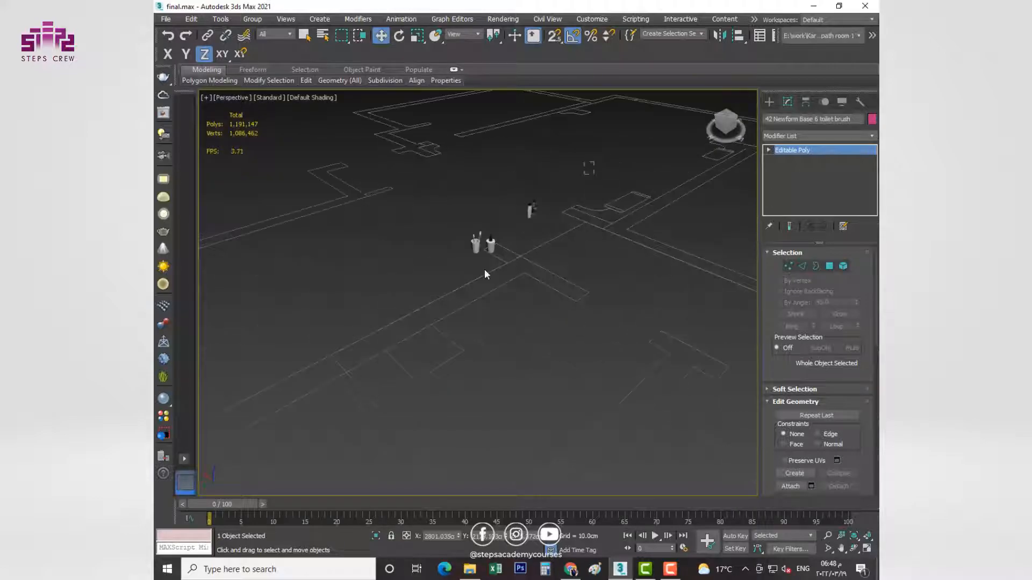
Delete the leftover accessories lying outside the bathroom on the floor plan.
{"action": "scroll", "coordinate": [485, 269], "scroll_direction": "up", "scroll_amount": 3}
{"action": "key", "text": "Delete"}
{"action": "scroll", "coordinate": [507, 357], "scroll_direction": "down", "scroll_amount": 8}
{"action": "middle_click_drag", "start_coordinate": [508, 357], "coordinate": [488, 277]}
{"action": "scroll", "coordinate": [486, 349], "scroll_direction": "up", "scroll_amount": 6}
Select the window frame, shelf unit and shower set, move them beside the bathroom in the Top view and clear the selection.
{"action": "left_click", "coordinate": [467, 353]}
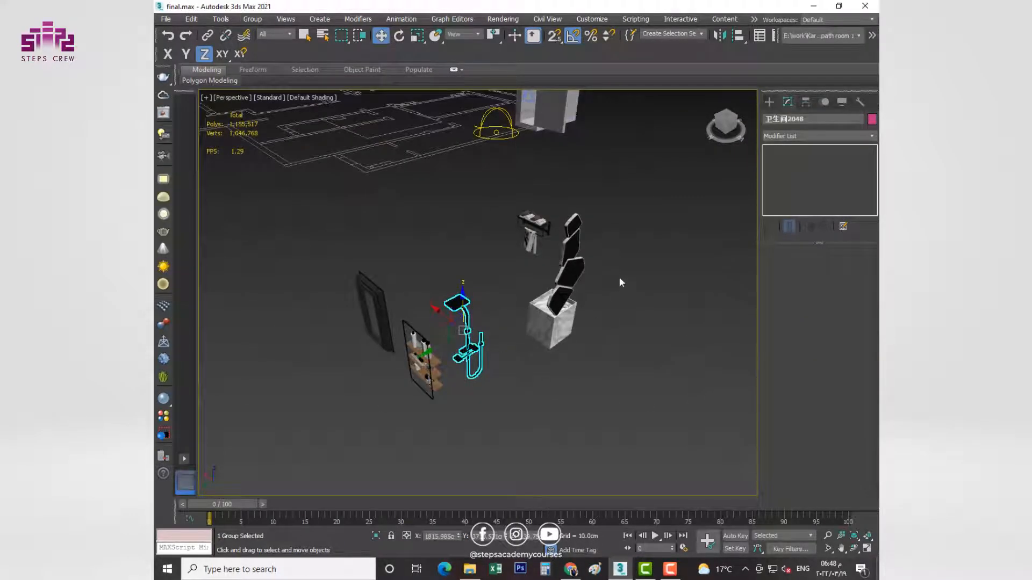
{"action": "left_click_drag", "start_coordinate": [444, 395], "coordinate": [443, 277]}
{"action": "left_click_drag", "start_coordinate": [437, 427], "coordinate": [453, 421], "text": "ctrl"}
{"action": "key", "text": "alt+w"}
{"action": "right_click", "coordinate": [448, 269]}
{"action": "key", "text": "alt+w"}
{"action": "scroll", "coordinate": [473, 324], "scroll_direction": "down", "scroll_amount": 8}
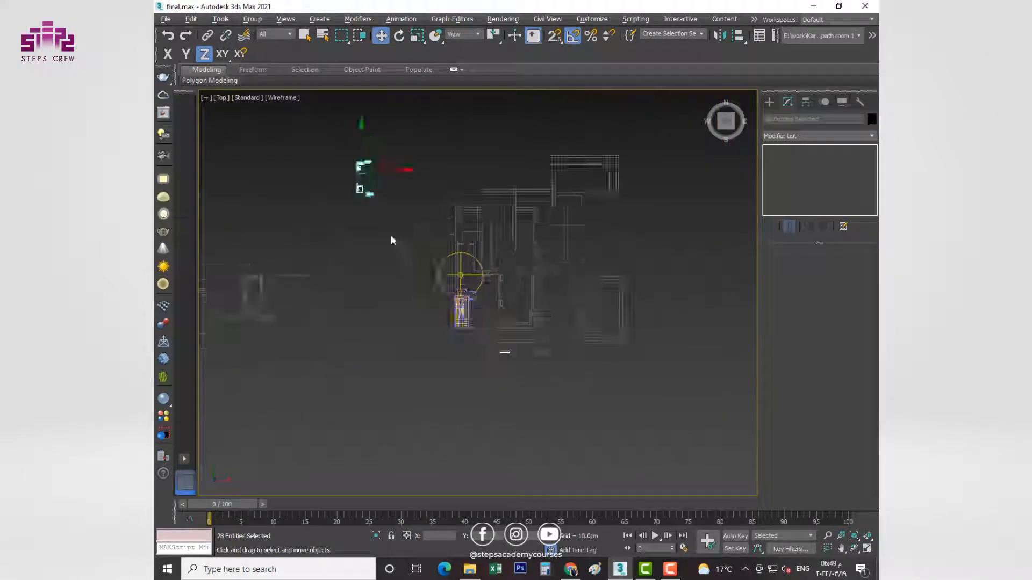
{"action": "scroll", "coordinate": [393, 243], "scroll_direction": "up", "scroll_amount": 2}
{"action": "key", "text": "ctrl+d"}
{"action": "scroll", "coordinate": [472, 365], "scroll_direction": "up", "scroll_amount": 8}
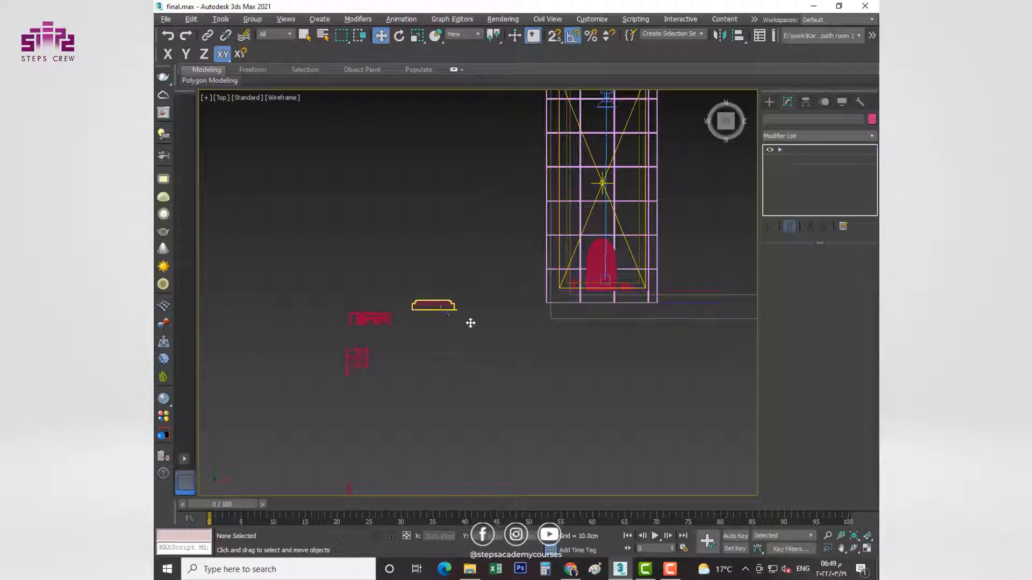
Mirror the window frame and place it at the bathroom's tiled wall.
{"action": "left_click", "coordinate": [468, 323]}
{"action": "left_click", "coordinate": [720, 35]}
{"action": "left_click", "coordinate": [478, 373]}
{"action": "scroll", "coordinate": [511, 356], "scroll_direction": "up", "scroll_amount": 2}
{"action": "key", "text": "p"}
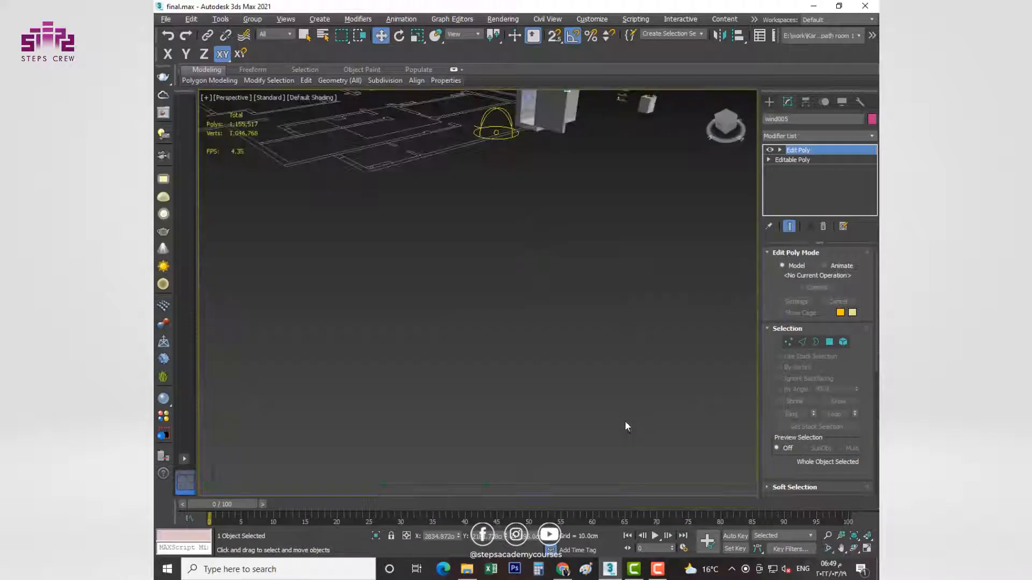
Isolate the window frame together with the surrounding wall pieces and select the frame alone.
{"action": "key", "text": "z"}
{"action": "middle_click_drag", "start_coordinate": [575, 275], "coordinate": [585, 231], "text": "alt"}
{"action": "left_click", "coordinate": [585, 232], "text": "ctrl"}
{"action": "left_click", "coordinate": [557, 327], "text": "ctrl"}
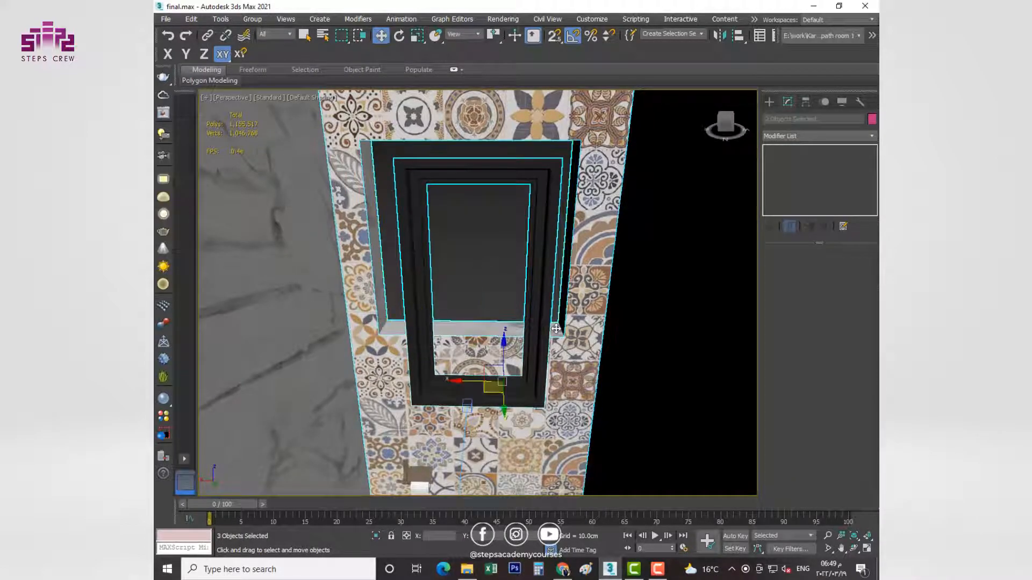
{"action": "key", "text": "alt+q"}
{"action": "left_click", "coordinate": [693, 372]}
{"action": "left_click", "coordinate": [461, 274]}
Align the window frame with the wall in the Top view and adjust its side vertices along X to the opening's width.
{"action": "key", "text": "alt+w"}
{"action": "key", "text": "alt+w"}
{"action": "scroll", "coordinate": [587, 272], "scroll_direction": "up", "scroll_amount": 4}
{"action": "key", "text": "F6"}
{"action": "scroll", "coordinate": [665, 260], "scroll_direction": "up", "scroll_amount": 5}
{"action": "middle_click_drag", "start_coordinate": [510, 245], "coordinate": [538, 321]}
{"action": "scroll", "coordinate": [583, 330], "scroll_direction": "up", "scroll_amount": 5}
{"action": "scroll", "coordinate": [528, 334], "scroll_direction": "down", "scroll_amount": 8}
{"action": "key", "text": "1"}
{"action": "key", "text": "F8"}
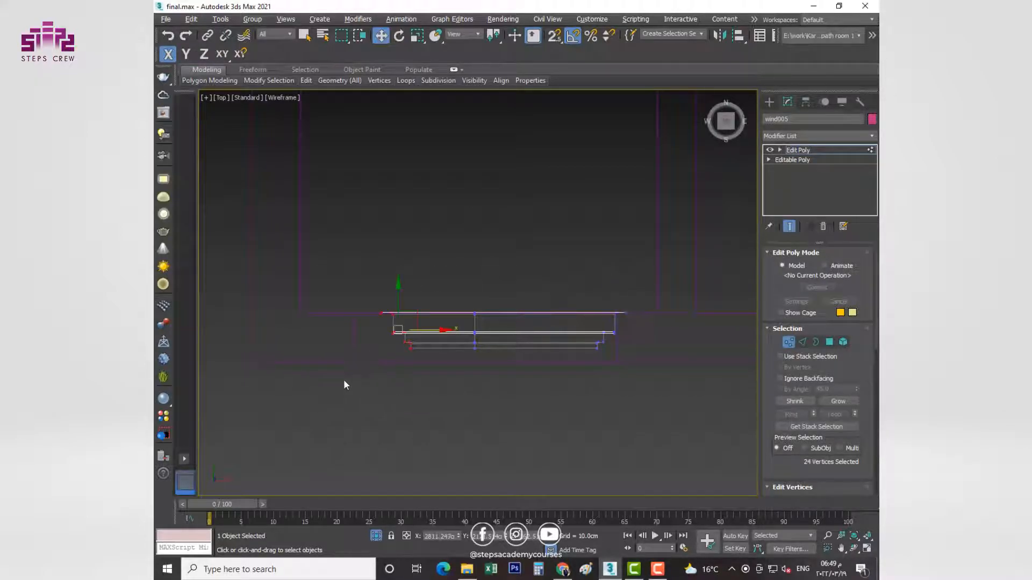
Move the window frame's upper vertices up to the top of the opening in the Front view.
{"action": "key", "text": "alt+w"}
{"action": "right_click", "coordinate": [557, 279]}
{"action": "key", "text": "alt+w"}
{"action": "middle_click_drag", "start_coordinate": [558, 279], "coordinate": [585, 457]}
{"action": "left_click_drag", "start_coordinate": [595, 163], "coordinate": [419, 246]}
{"action": "scroll", "coordinate": [464, 218], "scroll_direction": "up", "scroll_amount": 4}
{"action": "left_click_drag", "start_coordinate": [568, 180], "coordinate": [575, 131]}
{"action": "scroll", "coordinate": [591, 189], "scroll_direction": "down", "scroll_amount": 4}
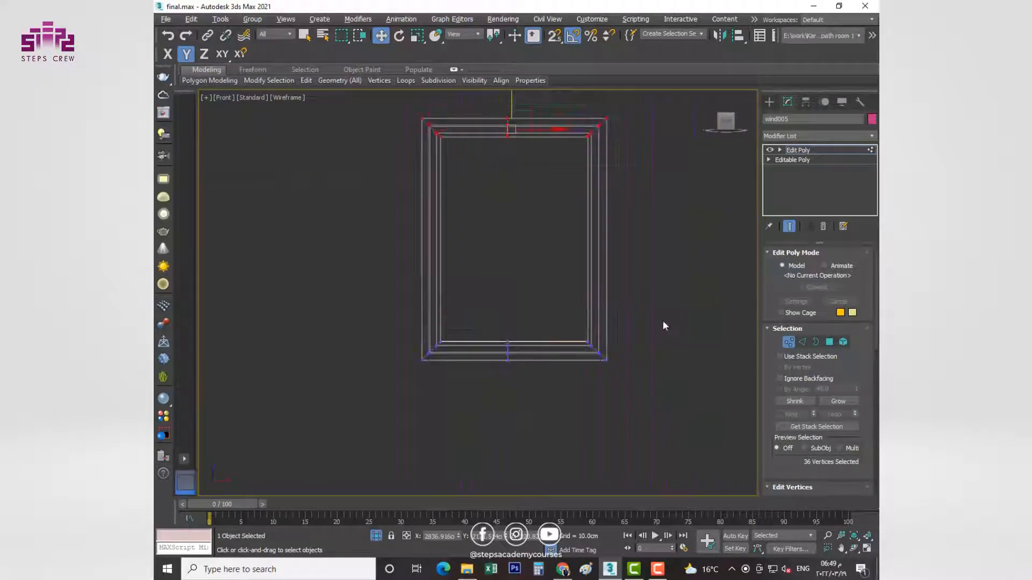
Move the window frame's lower vertices to the bottom edge of the opening.
{"action": "left_click_drag", "start_coordinate": [668, 329], "coordinate": [409, 387]}
{"action": "scroll", "coordinate": [525, 312], "scroll_direction": "up", "scroll_amount": 5}
{"action": "left_click_drag", "start_coordinate": [533, 233], "coordinate": [533, 229]}
{"action": "key", "text": "alt+w"}
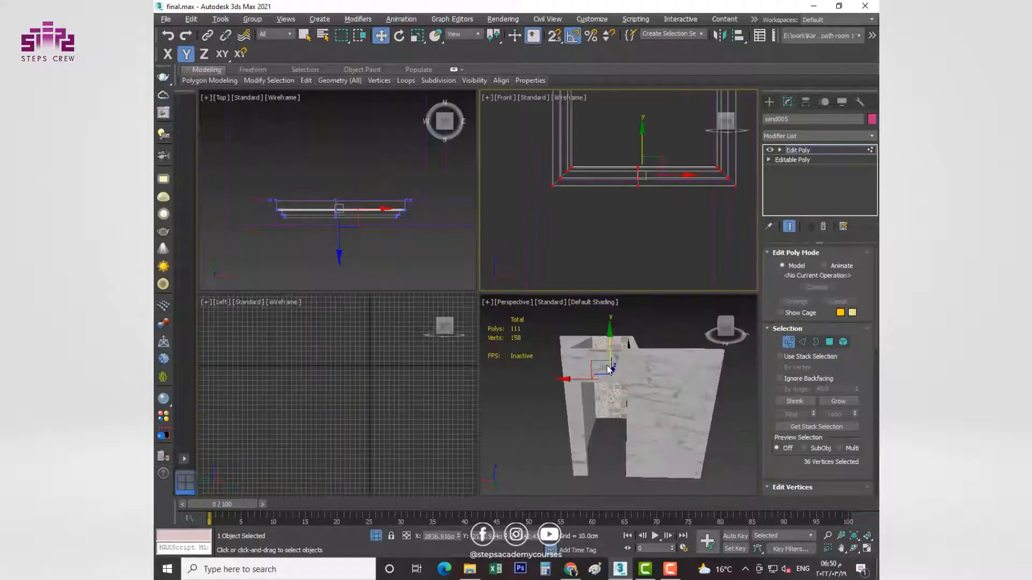
Return to the perspective view, leave vertex editing and exit isolation.
{"action": "right_click", "coordinate": [611, 368]}
{"action": "key", "text": "alt+w"}
{"action": "scroll", "coordinate": [498, 364], "scroll_direction": "up", "scroll_amount": 3}
{"action": "scroll", "coordinate": [464, 237], "scroll_direction": "up", "scroll_amount": 5}
{"action": "middle_click_drag", "start_coordinate": [460, 189], "coordinate": [480, 242], "text": "alt"}
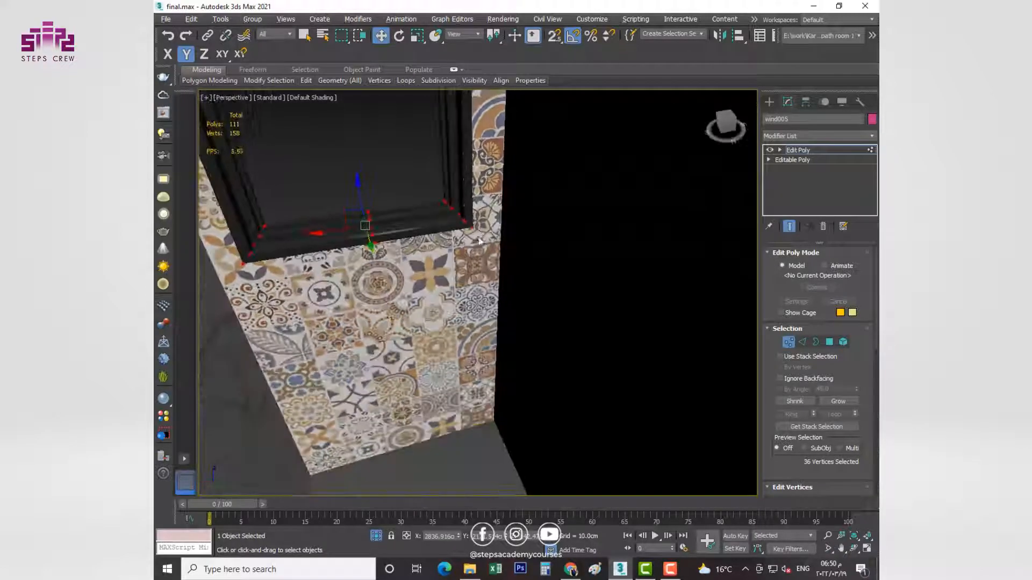
{"action": "left_click", "coordinate": [783, 344]}
{"action": "left_click", "coordinate": [618, 285]}
{"action": "scroll", "coordinate": [426, 215], "scroll_direction": "down", "scroll_amount": 6}
{"action": "middle_click_drag", "start_coordinate": [451, 281], "coordinate": [430, 268], "text": "alt"}
{"action": "scroll", "coordinate": [430, 241], "scroll_direction": "up", "scroll_amount": 5}
{"action": "left_click", "coordinate": [378, 536]}
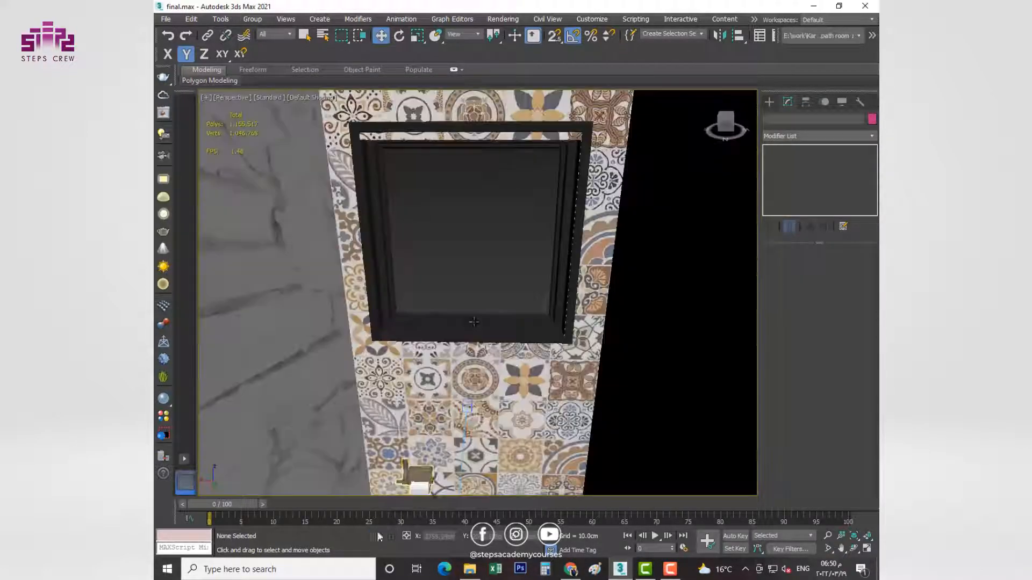
Lower the window frame's top vertices slightly along Z to close the gap above the inner frame.
{"action": "left_click", "coordinate": [483, 276]}
{"action": "middle_click_drag", "start_coordinate": [549, 258], "coordinate": [672, 220], "text": "alt"}
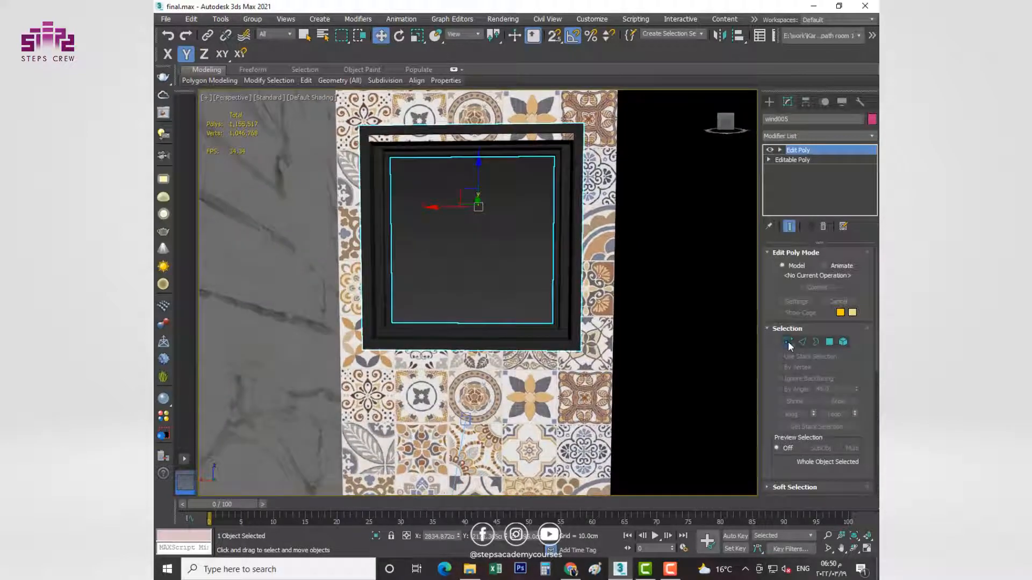
{"action": "left_click", "coordinate": [788, 342]}
{"action": "middle_click_drag", "start_coordinate": [625, 183], "coordinate": [625, 194]}
{"action": "left_click_drag", "start_coordinate": [473, 130], "coordinate": [472, 127]}
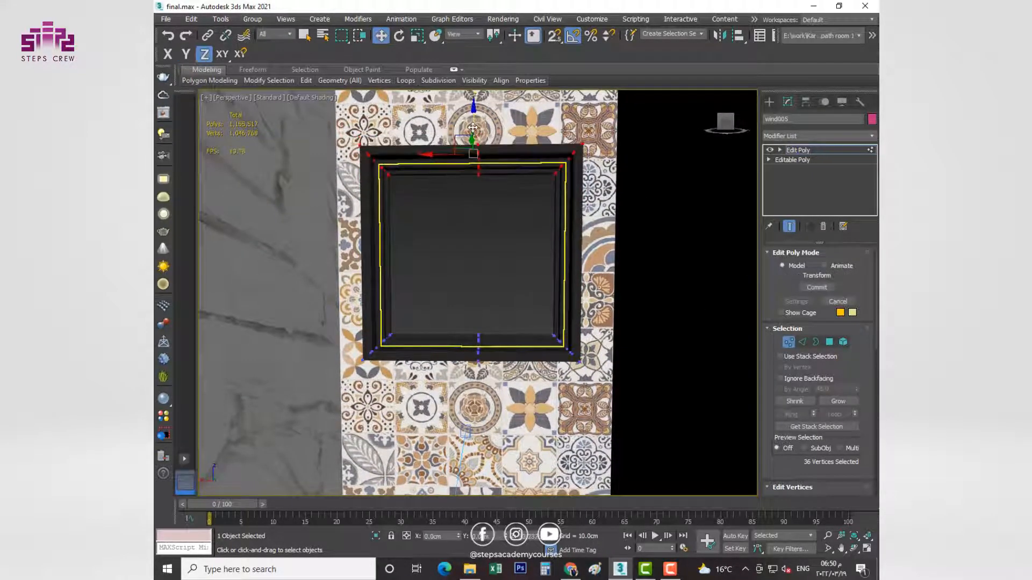
Leave vertex editing on the window frame and isolate the marble walls together with the loose fixtures.
{"action": "left_click", "coordinate": [787, 342]}
{"action": "left_click", "coordinate": [466, 277]}
{"action": "scroll", "coordinate": [466, 277], "scroll_direction": "down", "scroll_amount": 5}
{"action": "middle_click_drag", "start_coordinate": [467, 277], "coordinate": [507, 383], "text": "alt"}
{"action": "left_click", "coordinate": [564, 200]}
{"action": "middle_click_drag", "start_coordinate": [546, 322], "coordinate": [541, 310], "text": "alt"}
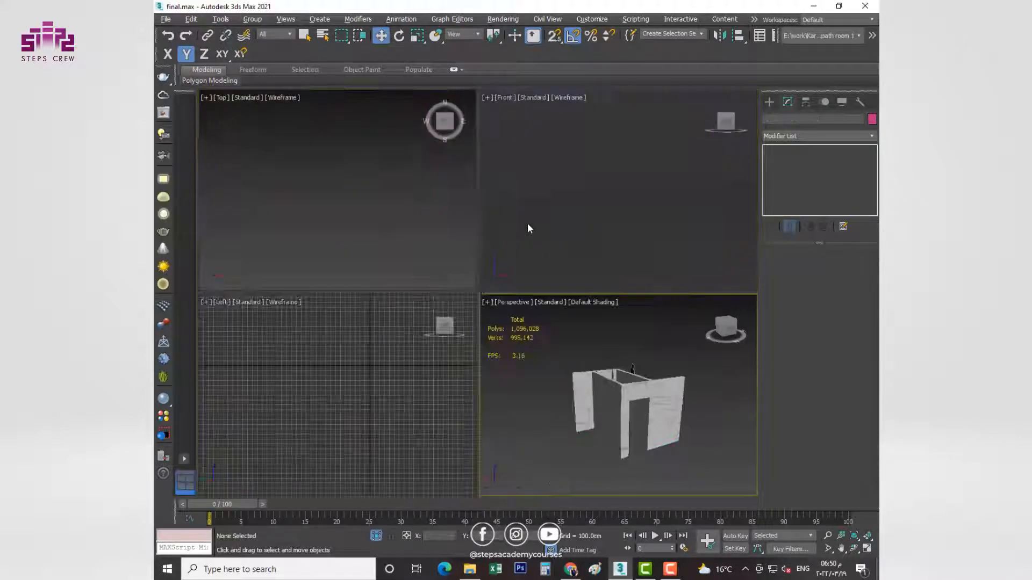
Select the basin tap in the Top view and adjust its position over the marble basin in the perspective view.
{"action": "left_click", "coordinate": [374, 264]}
{"action": "key", "text": "alt+w"}
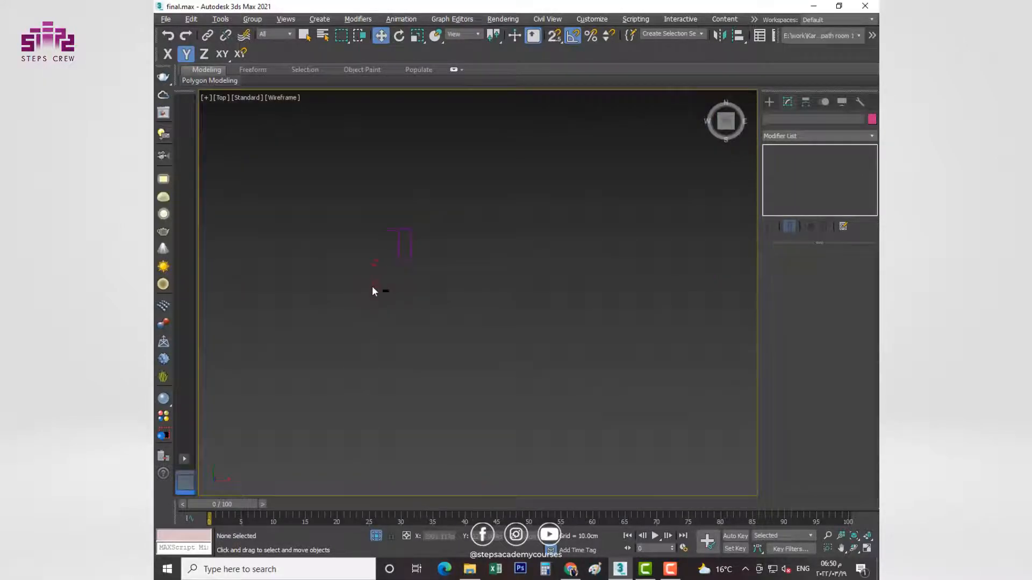
{"action": "scroll", "coordinate": [368, 292], "scroll_direction": "up", "scroll_amount": 5}
{"action": "left_click", "coordinate": [371, 301]}
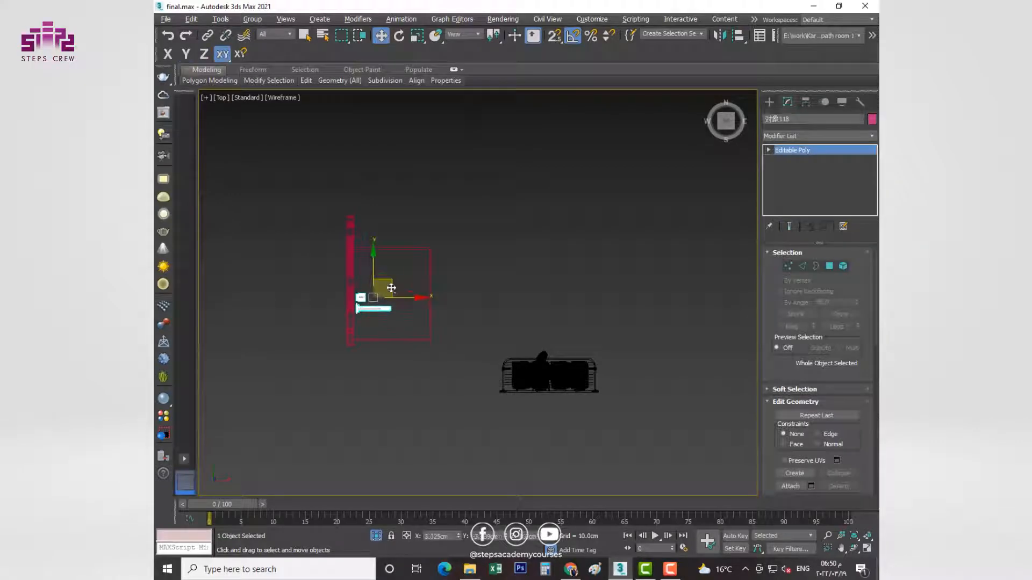
{"action": "key", "text": "alt+w"}
{"action": "right_click", "coordinate": [543, 368]}
{"action": "key", "text": "alt+w"}
{"action": "key", "text": "z"}
{"action": "middle_click_drag", "start_coordinate": [543, 369], "coordinate": [575, 401], "text": "alt"}
{"action": "left_click_drag", "start_coordinate": [517, 307], "coordinate": [618, 274]}
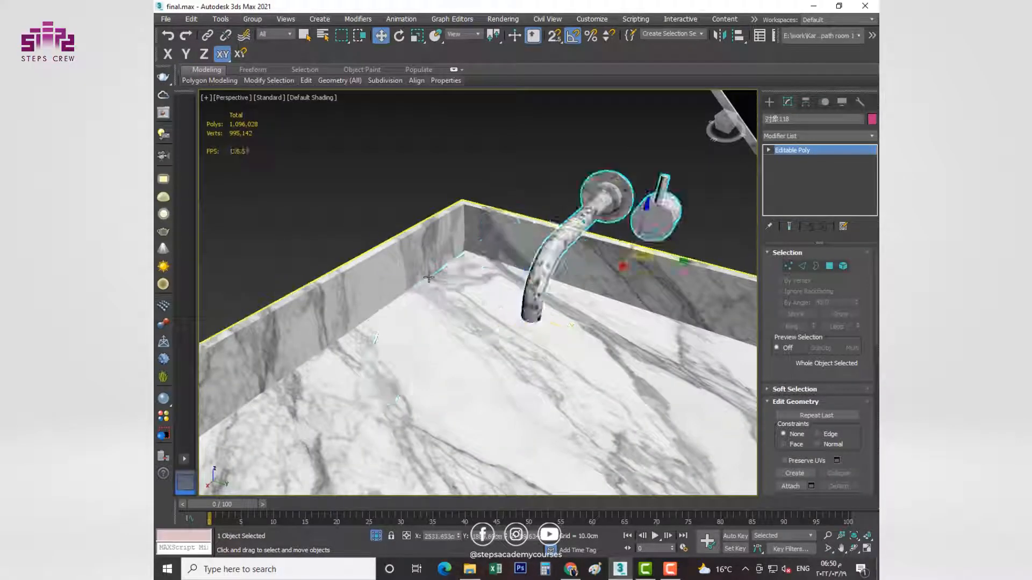
Select the shower set and move it along X against the bathroom's left-hand wall in the Top view.
{"action": "scroll", "coordinate": [585, 342], "scroll_direction": "down", "scroll_amount": 8}
{"action": "left_click", "coordinate": [741, 358]}
{"action": "middle_click_drag", "start_coordinate": [640, 364], "coordinate": [454, 361]}
{"action": "key", "text": "alt+w"}
{"action": "right_click", "coordinate": [349, 249]}
{"action": "key", "text": "alt+w"}
{"action": "scroll", "coordinate": [363, 221], "scroll_direction": "down", "scroll_amount": 6}
{"action": "middle_click_drag", "start_coordinate": [475, 184], "coordinate": [440, 274]}
{"action": "scroll", "coordinate": [434, 235], "scroll_direction": "up", "scroll_amount": 7}
{"action": "left_click_drag", "start_coordinate": [466, 208], "coordinate": [423, 202]}
{"action": "scroll", "coordinate": [453, 202], "scroll_direction": "up", "scroll_amount": 6}
Lower the shower set along Z in the camera view with safe frames shown, and exit isolation.
{"action": "key", "text": "alt+w"}
{"action": "right_click", "coordinate": [596, 338]}
{"action": "key", "text": "alt+w"}
{"action": "key", "text": "z"}
{"action": "key", "text": "c"}
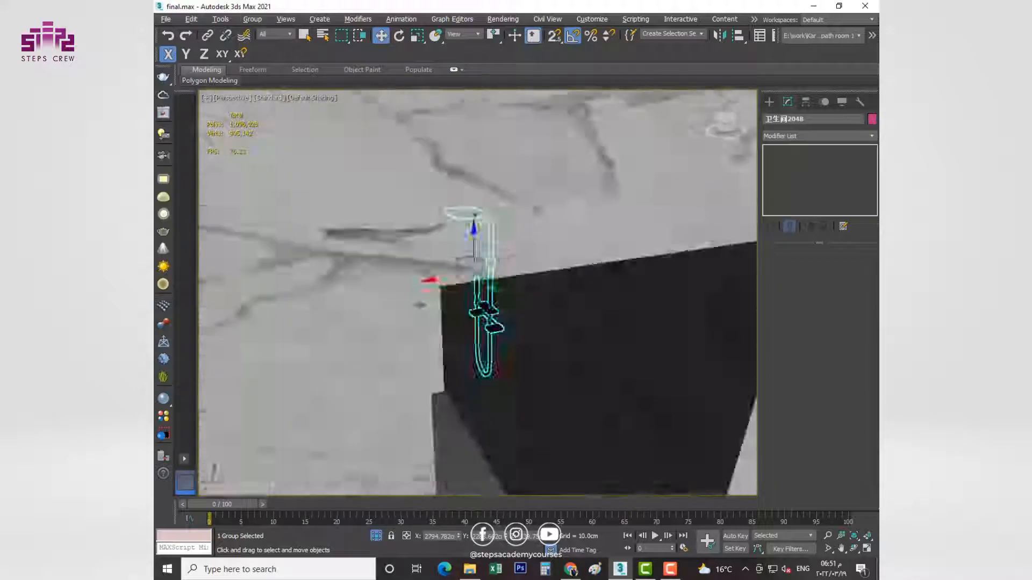
{"action": "key", "text": "shift+f"}
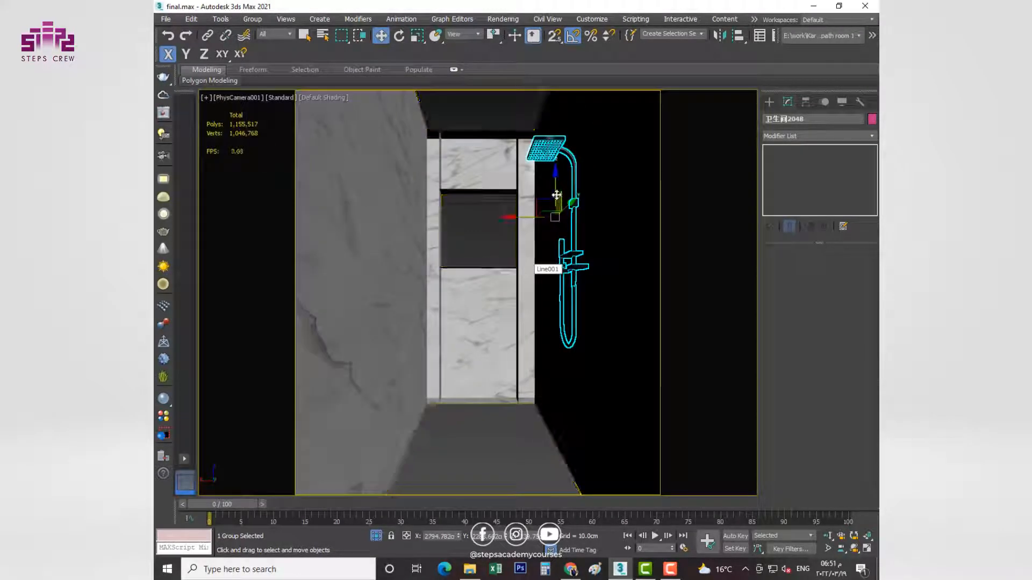
{"action": "left_click_drag", "start_coordinate": [556, 188], "coordinate": [556, 208]}
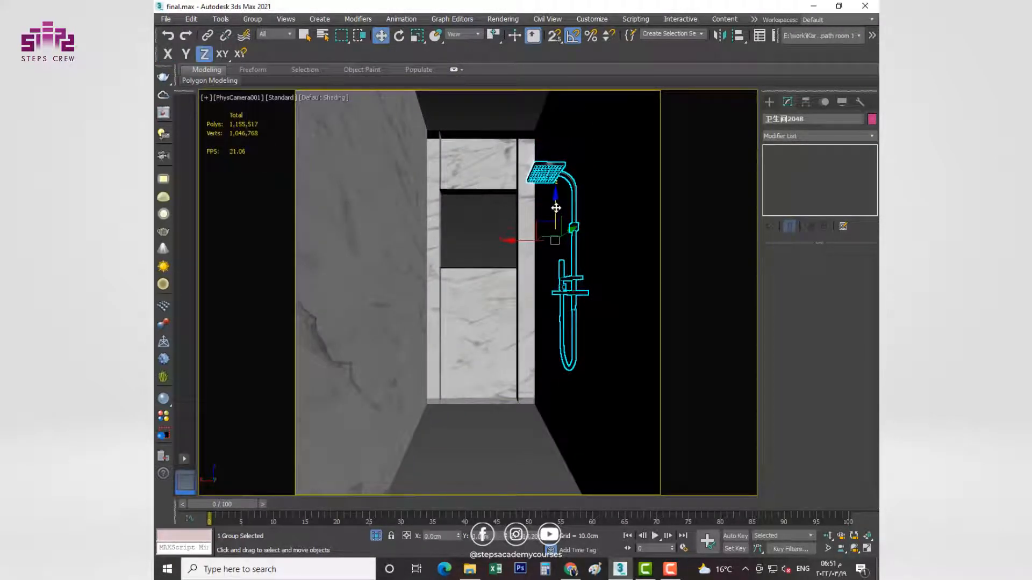
{"action": "left_click", "coordinate": [381, 535]}
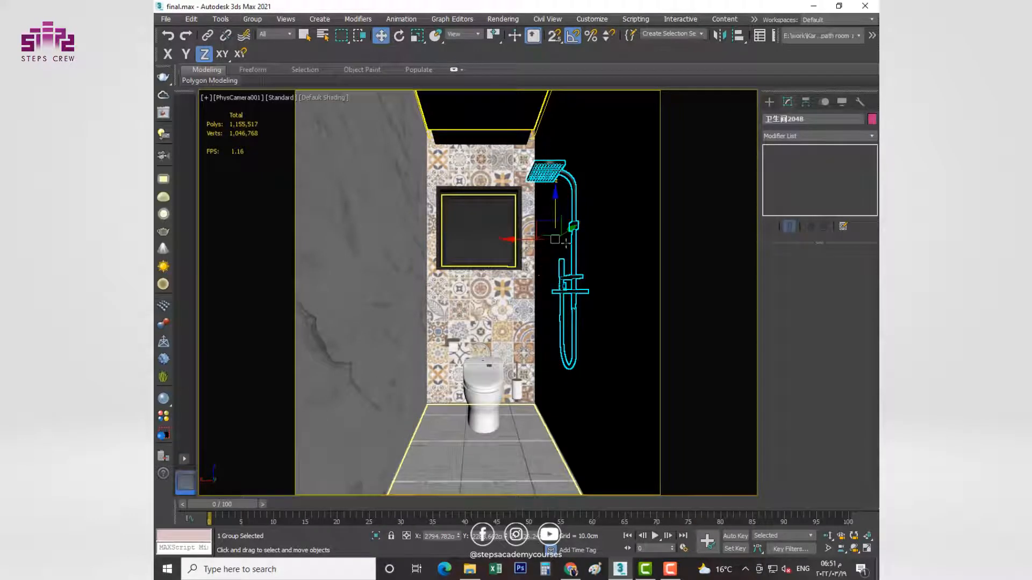
Select the wall shelf with all its toiletries in the Top view and combine them into one group.
{"action": "key", "text": "alt+w"}
{"action": "middle_click", "coordinate": [395, 264]}
{"action": "key", "text": "alt+w"}
{"action": "scroll", "coordinate": [394, 265], "scroll_direction": "down", "scroll_amount": 8}
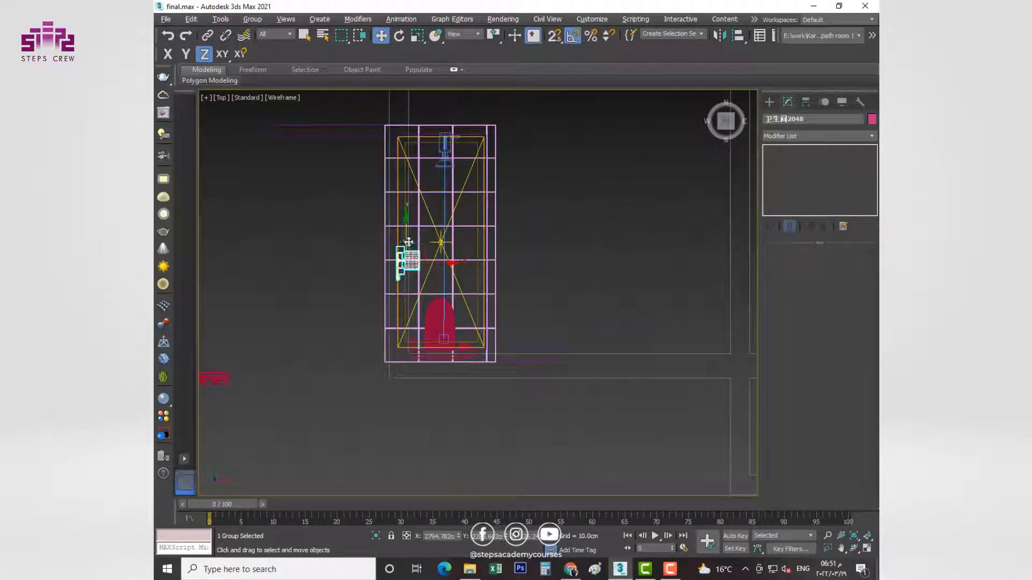
{"action": "scroll", "coordinate": [406, 259], "scroll_direction": "down", "scroll_amount": 3}
{"action": "scroll", "coordinate": [299, 331], "scroll_direction": "up", "scroll_amount": 6}
{"action": "middle_click_drag", "start_coordinate": [298, 331], "coordinate": [362, 276]}
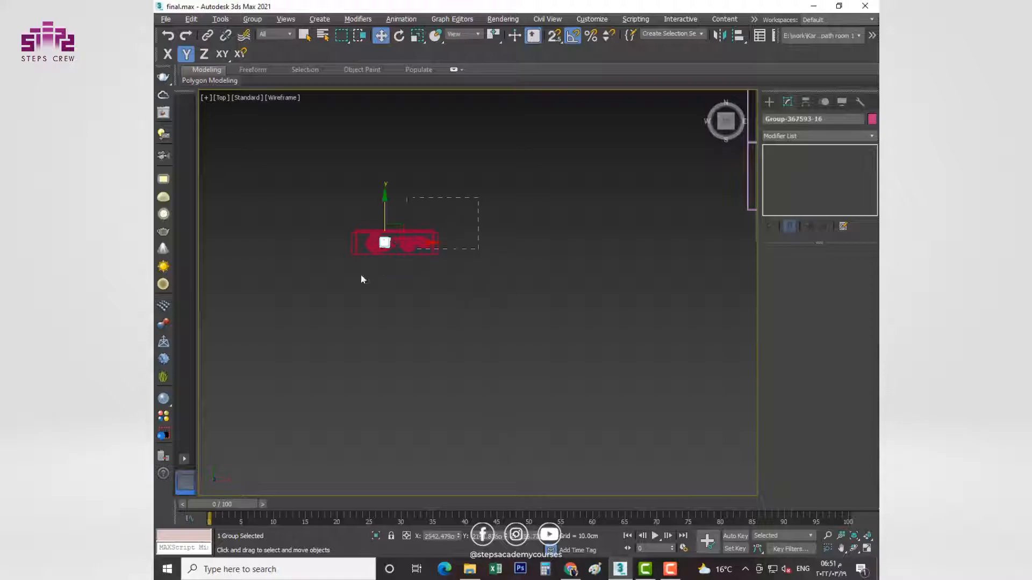
{"action": "left_click", "coordinate": [250, 20]}
{"action": "left_click", "coordinate": [265, 36]}
{"action": "left_click", "coordinate": [530, 308]}
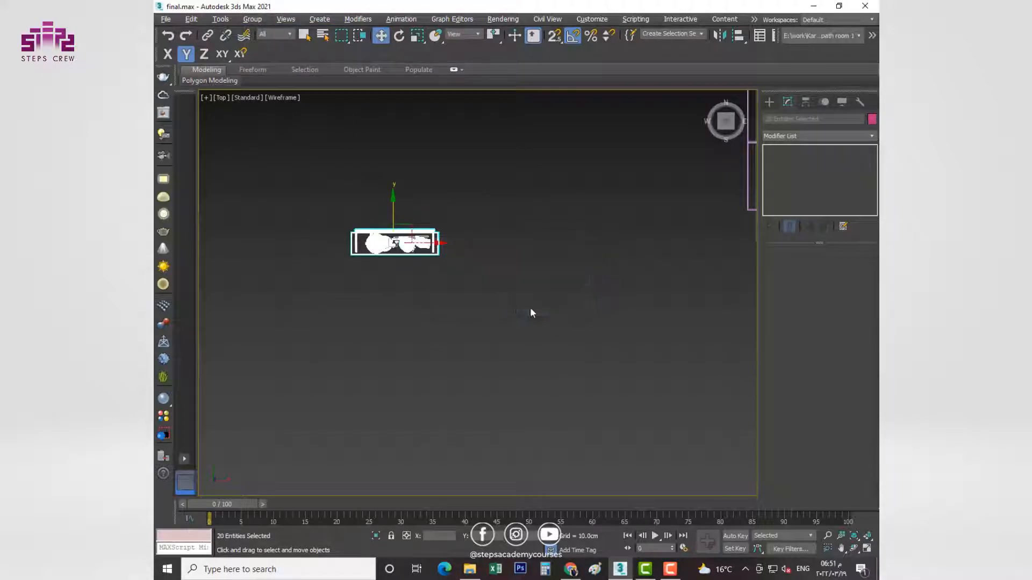
Rotate the shelf group a quarter turn and move it inside the bathroom beside the right-hand wall in the Top view.
{"action": "key", "text": "e"}
{"action": "left_click_drag", "start_coordinate": [385, 238], "coordinate": [610, 168]}
{"action": "key", "text": "w"}
{"action": "scroll", "coordinate": [373, 303], "scroll_direction": "down", "scroll_amount": 3}
{"action": "scroll", "coordinate": [610, 168], "scroll_direction": "up", "scroll_amount": 8}
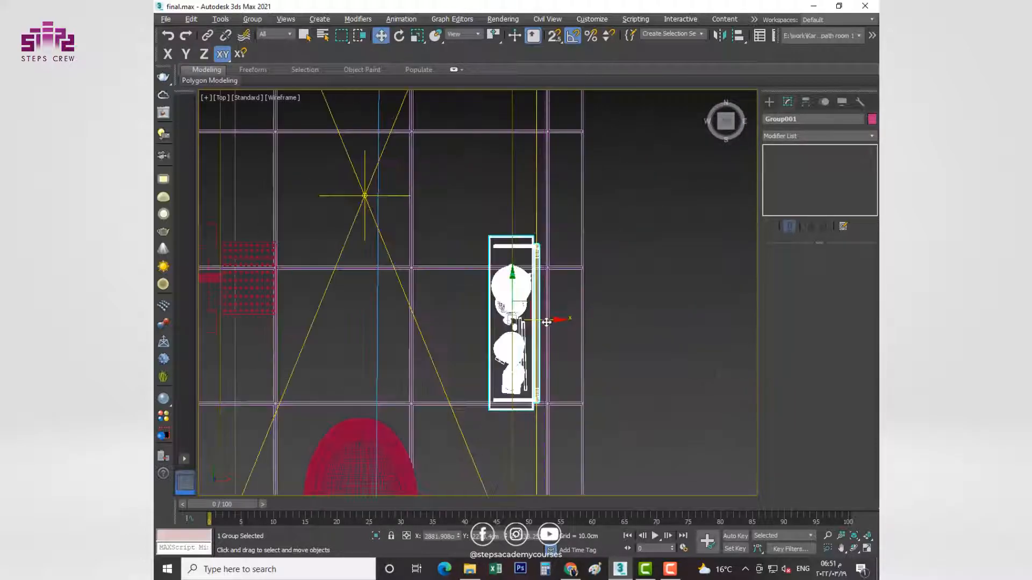
Isolate the shelf group with the marble wall, move the shelf along X flush with the wall, and exit isolation.
{"action": "key", "text": "c"}
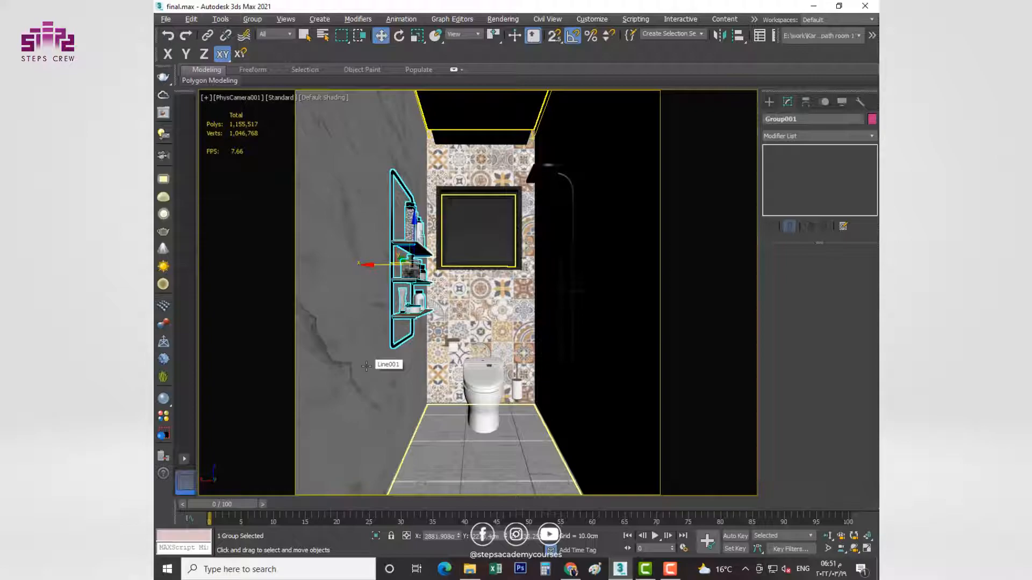
{"action": "left_click", "coordinate": [366, 366], "text": "ctrl"}
{"action": "key", "text": "alt+q"}
{"action": "left_click", "coordinate": [447, 436]}
{"action": "key", "text": "alt+w"}
{"action": "left_click", "coordinate": [384, 252]}
{"action": "key", "text": "alt+w"}
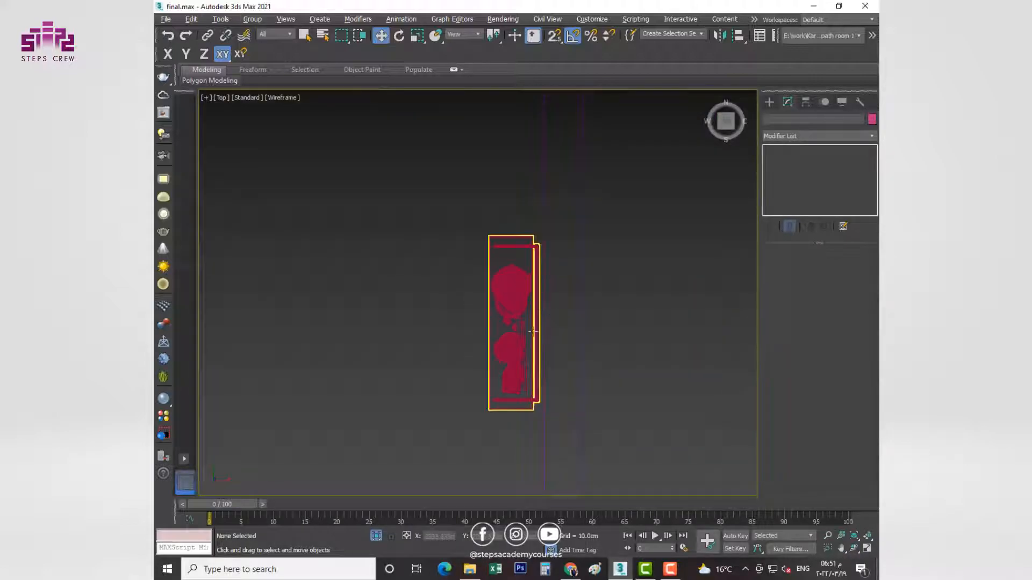
{"action": "left_click", "coordinate": [534, 332]}
{"action": "scroll", "coordinate": [509, 222], "scroll_direction": "up", "scroll_amount": 6}
{"action": "scroll", "coordinate": [509, 222], "scroll_direction": "down", "scroll_amount": 10}
{"action": "left_click", "coordinate": [376, 536]}
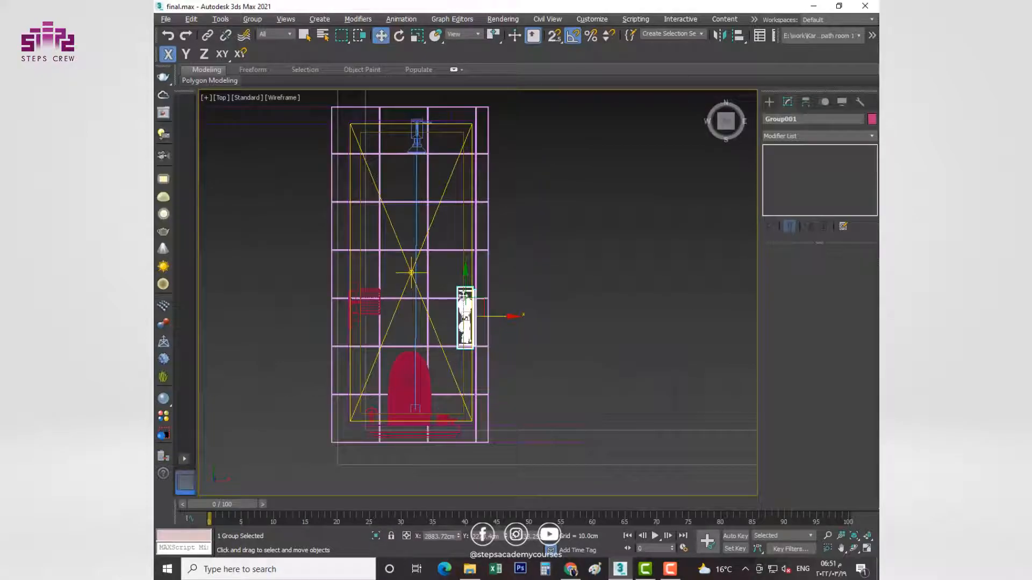
Select the basin, tap and mirror in the perspective view and combine them into one group.
{"action": "key", "text": "alt+w"}
{"action": "middle_click", "coordinate": [500, 390]}
{"action": "key", "text": "alt+w"}
{"action": "key", "text": "p"}
{"action": "scroll", "coordinate": [512, 344], "scroll_direction": "up", "scroll_amount": 3}
{"action": "left_click", "coordinate": [252, 20]}
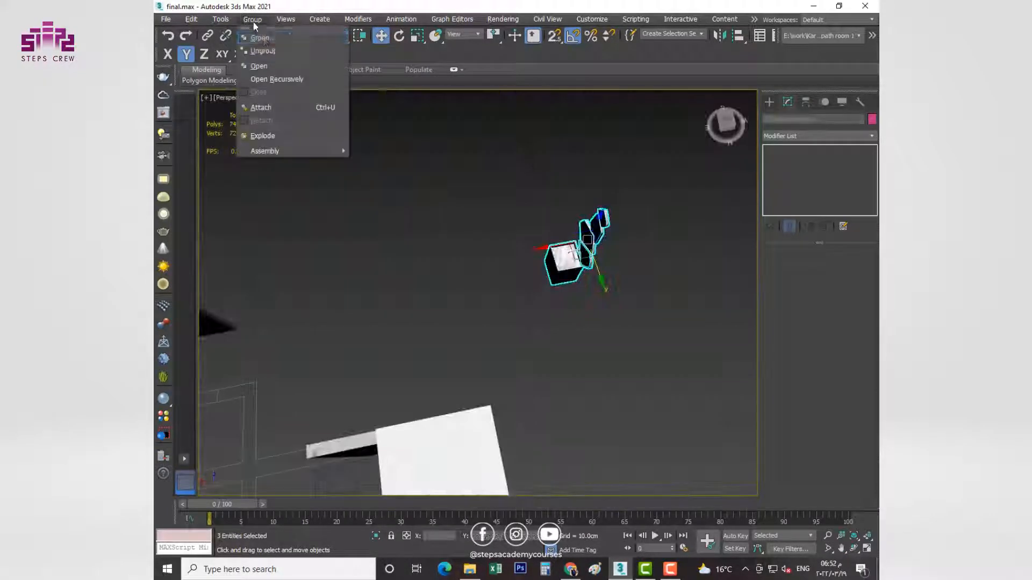
{"action": "left_click", "coordinate": [260, 37]}
{"action": "left_click", "coordinate": [520, 306]}
Mirror the basin and mirror group in the Top view and move it against the right-hand wall beside the shelf.
{"action": "middle_click_drag", "start_coordinate": [522, 306], "coordinate": [473, 309], "text": "alt"}
{"action": "key", "text": "alt+w"}
{"action": "middle_click", "coordinate": [439, 248]}
{"action": "key", "text": "alt+w"}
{"action": "scroll", "coordinate": [438, 241], "scroll_direction": "down", "scroll_amount": 8}
{"action": "scroll", "coordinate": [377, 312], "scroll_direction": "up", "scroll_amount": 4}
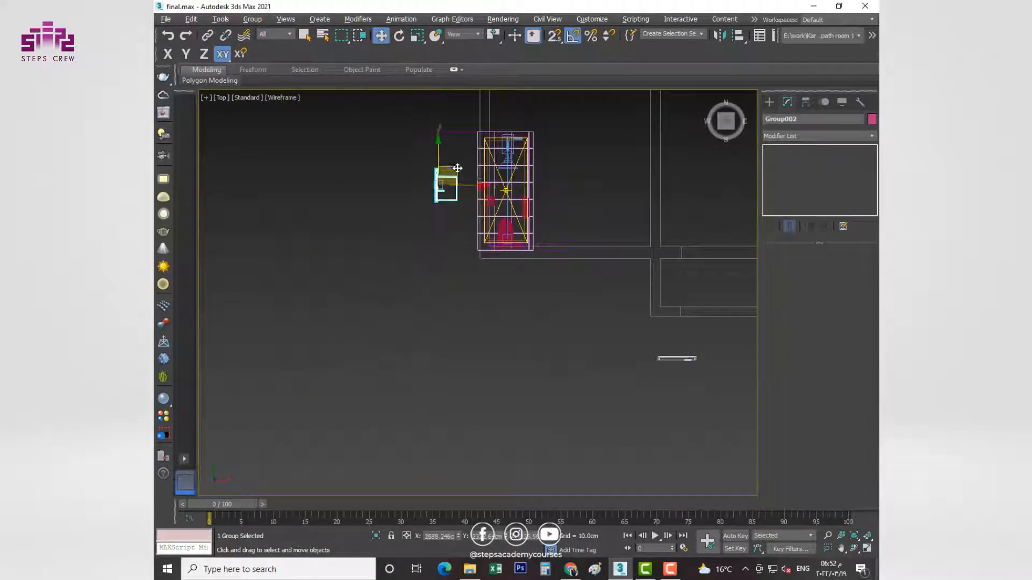
{"action": "scroll", "coordinate": [457, 168], "scroll_direction": "up", "scroll_amount": 5}
{"action": "left_click", "coordinate": [720, 35]}
{"action": "left_click", "coordinate": [492, 228]}
{"action": "left_click", "coordinate": [483, 372]}
{"action": "middle_click_drag", "start_coordinate": [483, 372], "coordinate": [397, 377]}
{"action": "left_click_drag", "start_coordinate": [314, 295], "coordinate": [658, 241]}
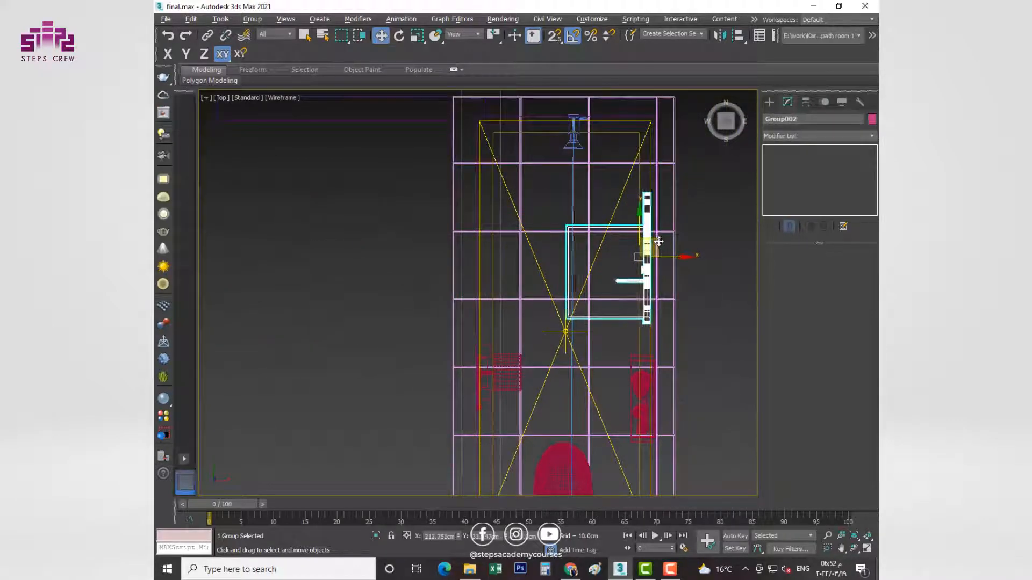
Isolate the basin and mirror group together with the marble wall.
{"action": "key", "text": "alt+w"}
{"action": "middle_click", "coordinate": [627, 354]}
{"action": "key", "text": "alt+w"}
{"action": "key", "text": "z"}
{"action": "middle_click_drag", "start_coordinate": [628, 387], "coordinate": [446, 345], "text": "alt"}
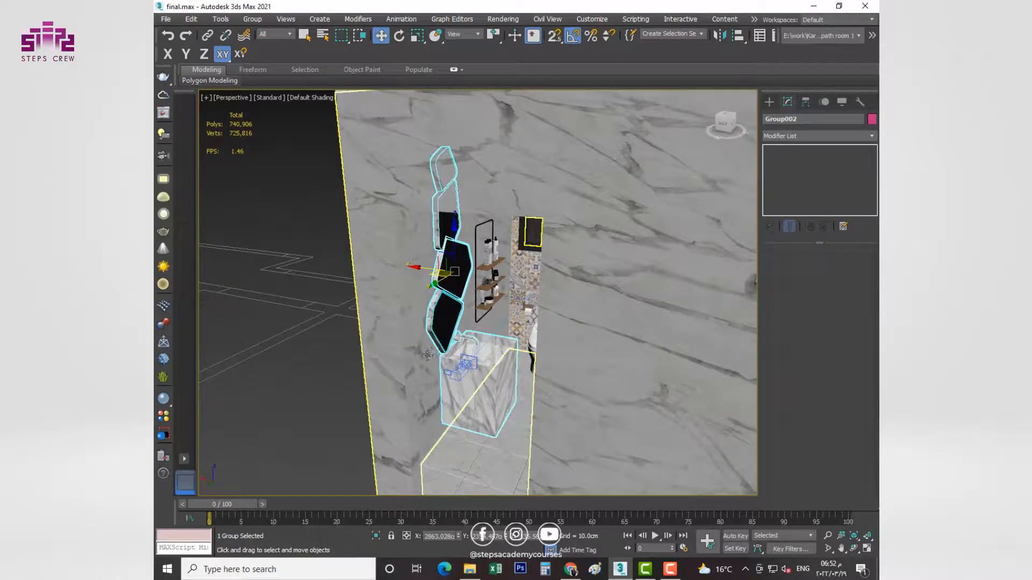
{"action": "left_click", "coordinate": [427, 355], "text": "ctrl"}
{"action": "key", "text": "alt+q"}
{"action": "left_click", "coordinate": [426, 363]}
Move the basin and mirror group along X flush with the wall, exit isolation and show the camera view with safe frames.
{"action": "key", "text": "alt+w"}
{"action": "middle_click", "coordinate": [359, 263]}
{"action": "key", "text": "alt+w"}
{"action": "middle_click_drag", "start_coordinate": [638, 273], "coordinate": [510, 305]}
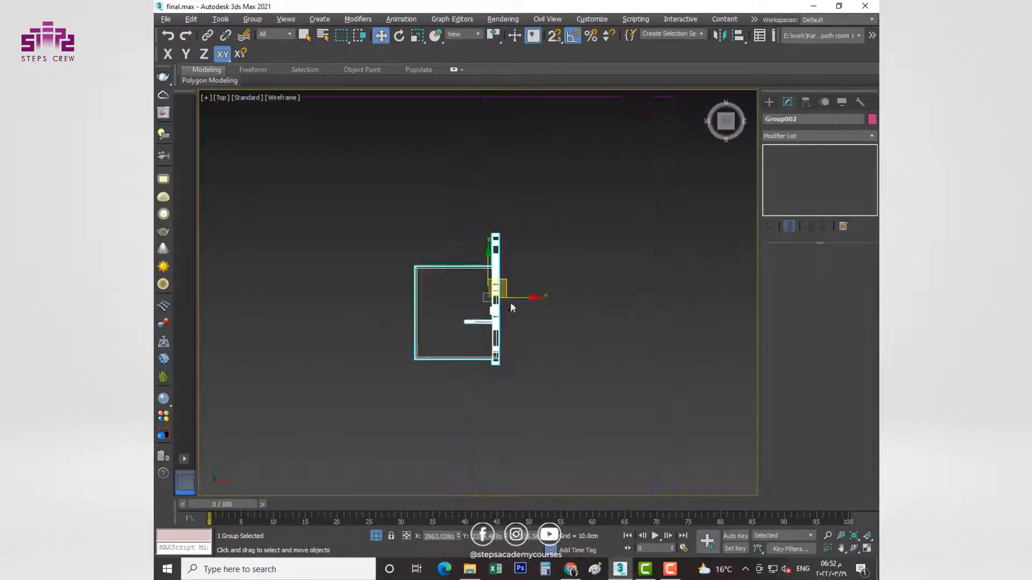
{"action": "scroll", "coordinate": [511, 304], "scroll_direction": "up", "scroll_amount": 6}
{"action": "left_click_drag", "start_coordinate": [468, 285], "coordinate": [483, 285]}
{"action": "key", "text": "alt+w"}
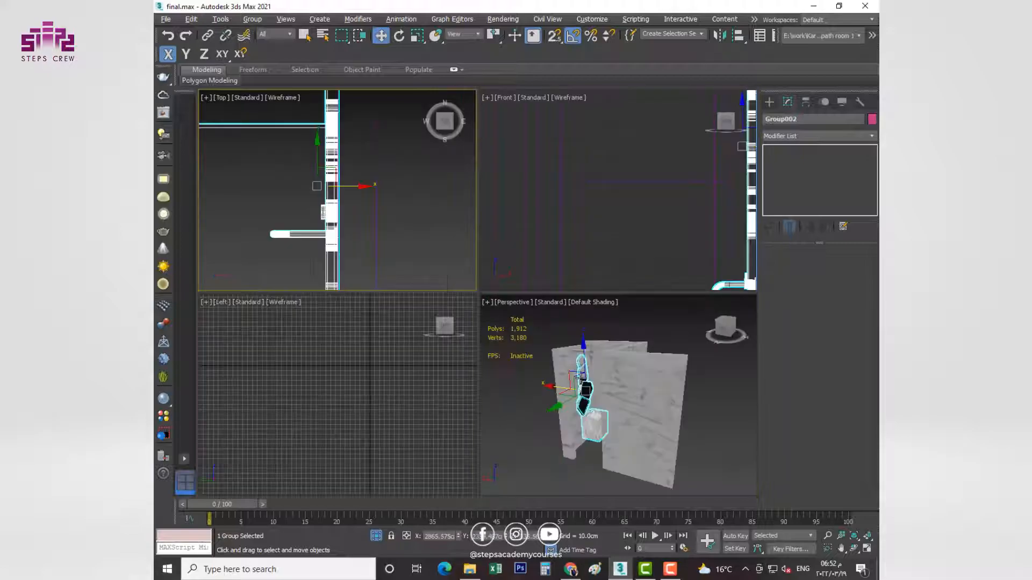
{"action": "middle_click", "coordinate": [559, 385]}
{"action": "key", "text": "alt+w"}
{"action": "key", "text": "c"}
{"action": "right_click", "coordinate": [517, 378]}
{"action": "left_click", "coordinate": [376, 536]}
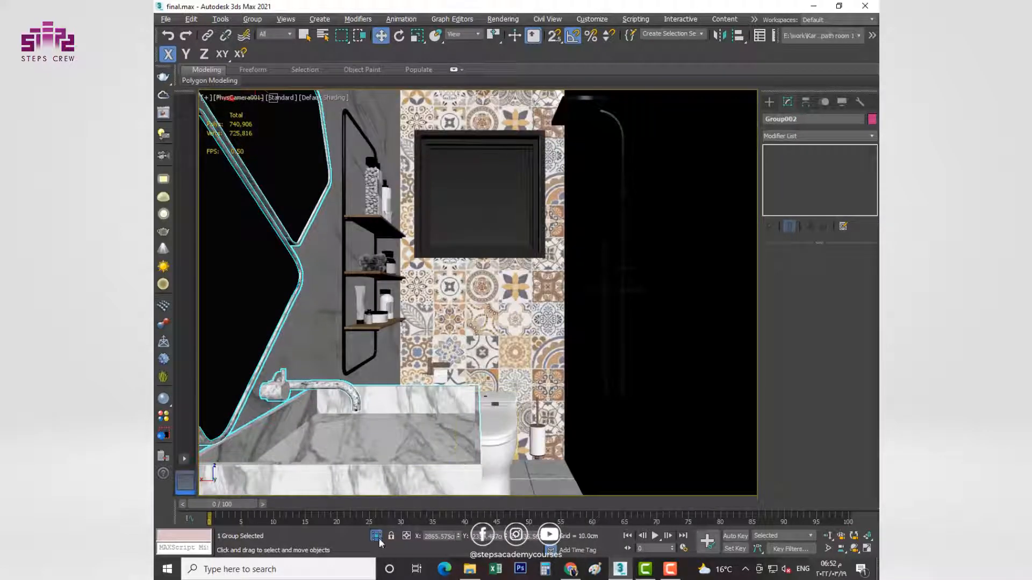
{"action": "key", "text": "shift+f"}
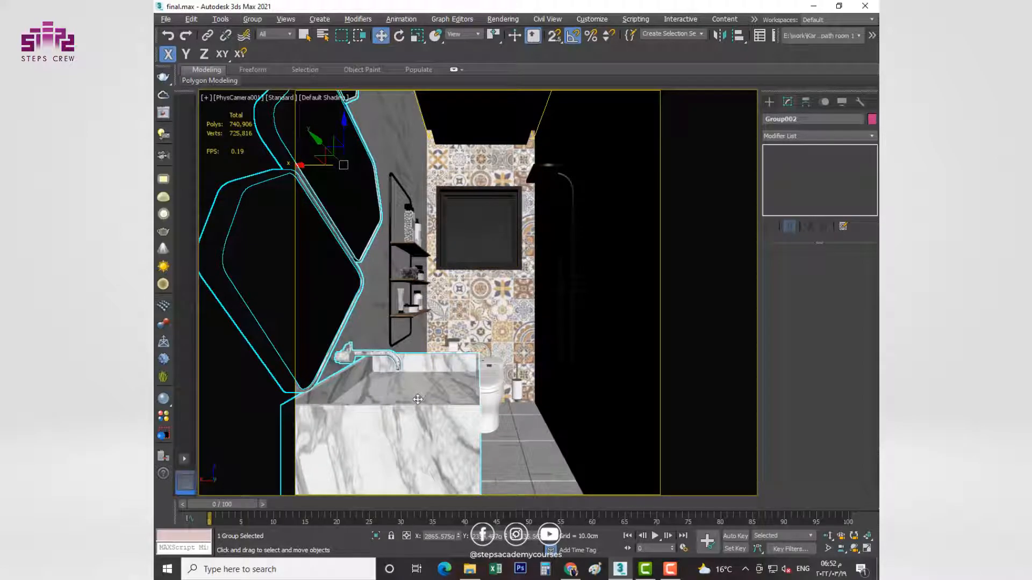
Isolate the basin and mirror group and open the group for editing.
{"action": "key", "text": "alt+q"}
{"action": "key", "text": "shift+f"}
{"action": "key", "text": "p"}
{"action": "key", "text": "alt+w"}
{"action": "middle_click", "coordinate": [453, 274]}
{"action": "key", "text": "alt+w"}
{"action": "key", "text": "z"}
{"action": "left_click", "coordinate": [453, 335]}
{"action": "left_click", "coordinate": [430, 301]}
{"action": "left_click", "coordinate": [253, 19]}
{"action": "left_click", "coordinate": [260, 65]}
Make the basin shallower by moving its front vertices along X toward the wall, and leave vertex editing.
{"action": "left_click", "coordinate": [431, 274]}
{"action": "key", "text": "1"}
{"action": "left_click_drag", "start_coordinate": [456, 243], "coordinate": [391, 403]}
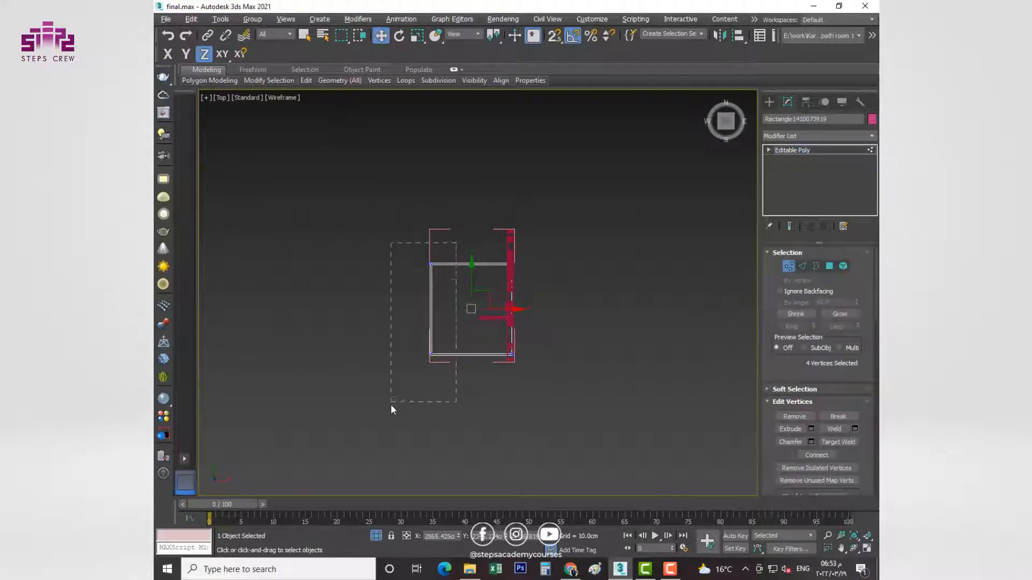
{"action": "left_click", "coordinate": [785, 268]}
Return to the full scene in the perspective view and close the basin and mirror group.
{"action": "key", "text": "alt+w"}
{"action": "right_click", "coordinate": [612, 391]}
{"action": "key", "text": "alt+w"}
{"action": "scroll", "coordinate": [450, 349], "scroll_direction": "down", "scroll_amount": 6}
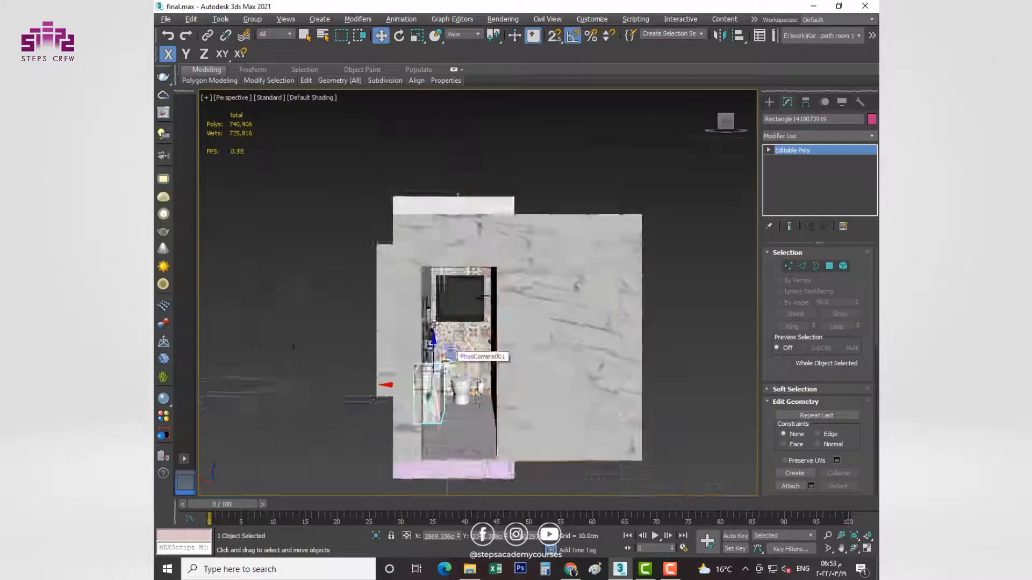
{"action": "middle_click_drag", "start_coordinate": [450, 351], "coordinate": [424, 405], "text": "alt"}
{"action": "left_click", "coordinate": [252, 19]}
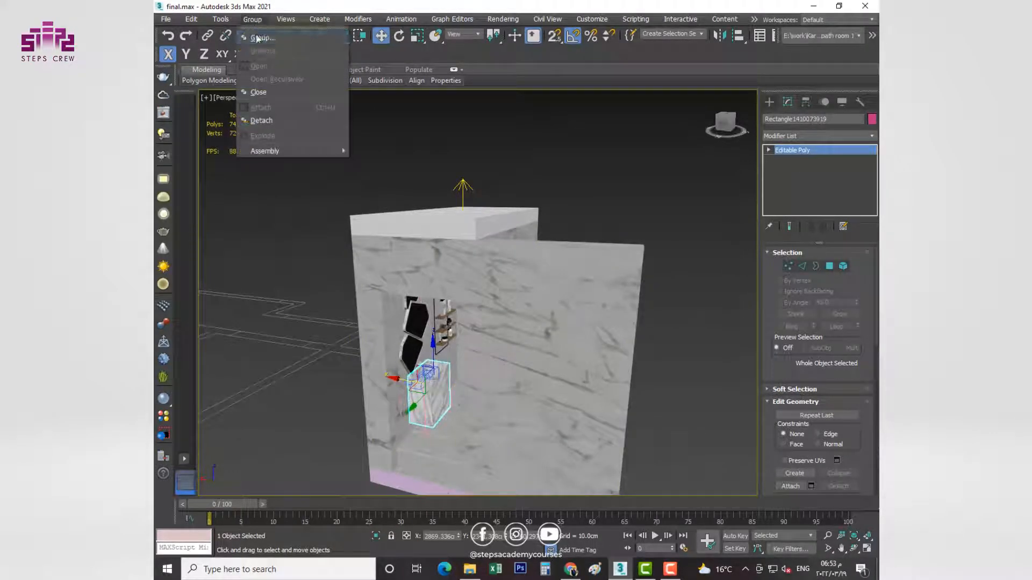
{"action": "left_click", "coordinate": [262, 93]}
{"action": "key", "text": "alt+w"}
{"action": "right_click", "coordinate": [403, 234]}
{"action": "key", "text": "alt+w"}
{"action": "scroll", "coordinate": [417, 163], "scroll_direction": "up", "scroll_amount": 2}
{"action": "middle_click_drag", "start_coordinate": [418, 161], "coordinate": [428, 250]}
{"action": "scroll", "coordinate": [429, 250], "scroll_direction": "down", "scroll_amount": 1}
{"action": "scroll", "coordinate": [492, 290], "scroll_direction": "down", "scroll_amount": 3}
{"action": "key", "text": "alt+w"}
{"action": "right_click", "coordinate": [538, 350]}
{"action": "key", "text": "alt+w"}
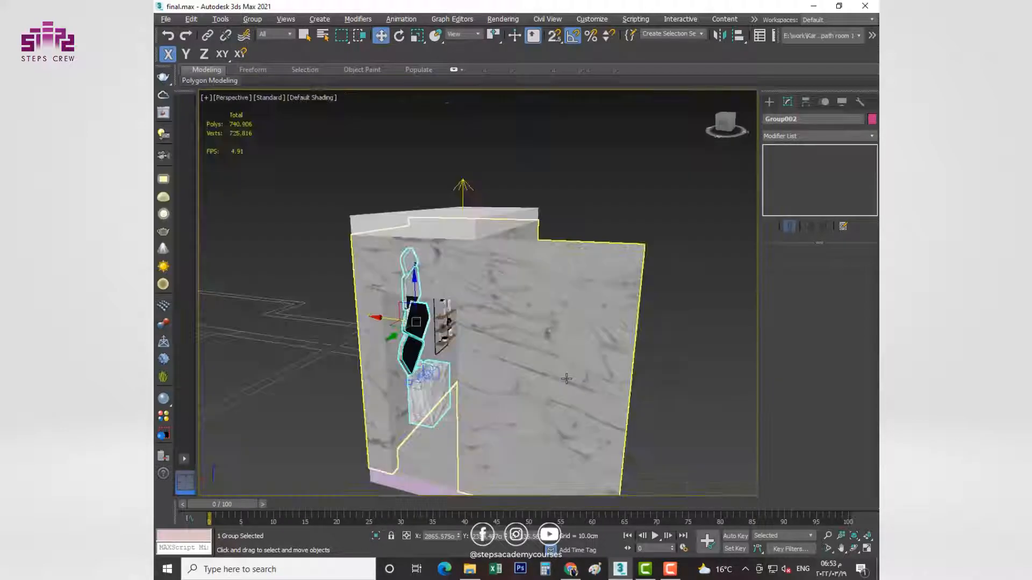
Render the camera view with safe frames on in V-Ray, and close the frame buffer.
{"action": "key", "text": "c"}
{"action": "key", "text": "shift+f"}
{"action": "key", "text": "shift+q"}
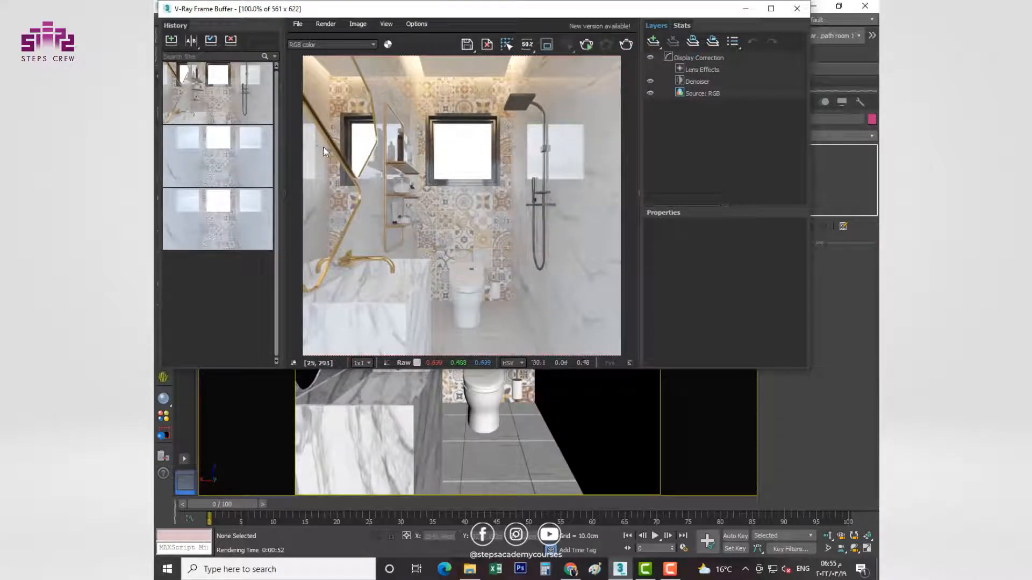
{"action": "left_click", "coordinate": [796, 8]}
Set the reflection colour of the 03 - Default material to a grey value of 109.
{"action": "key", "text": "m"}
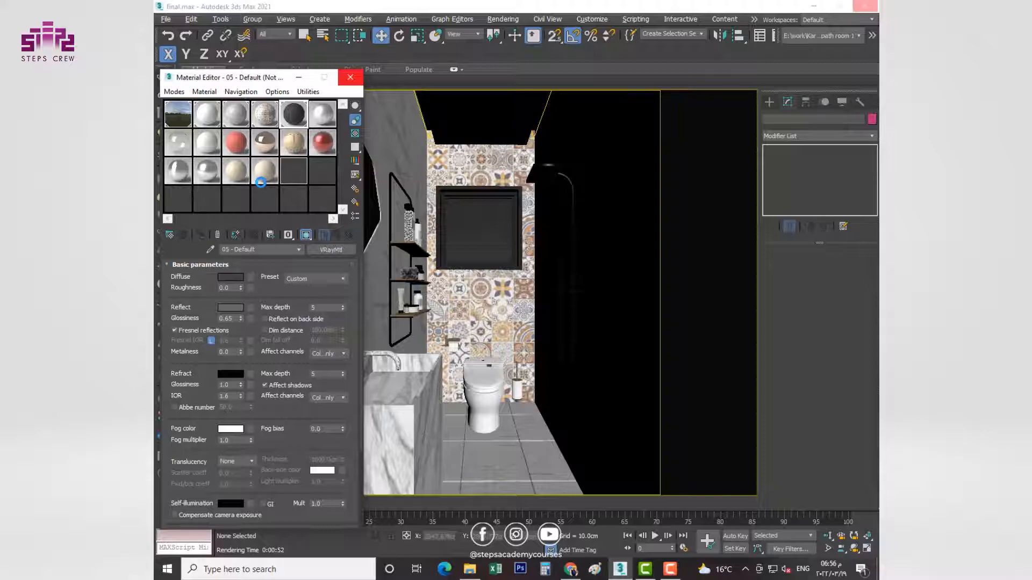
{"action": "left_click", "coordinate": [231, 307]}
{"action": "left_click_drag", "start_coordinate": [480, 77], "coordinate": [484, 119]}
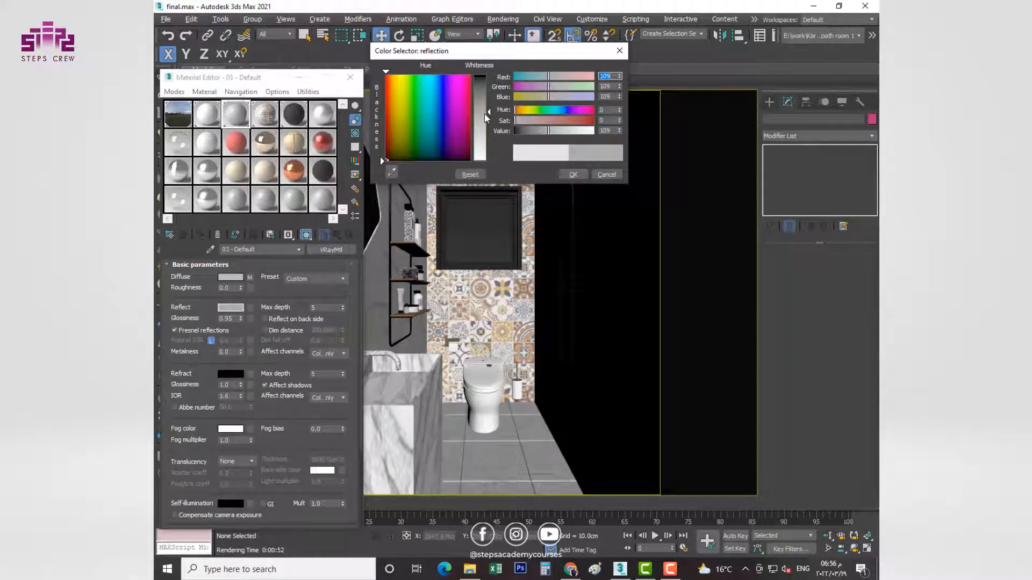
{"action": "left_click", "coordinate": [574, 175]}
{"action": "key", "text": "m"}
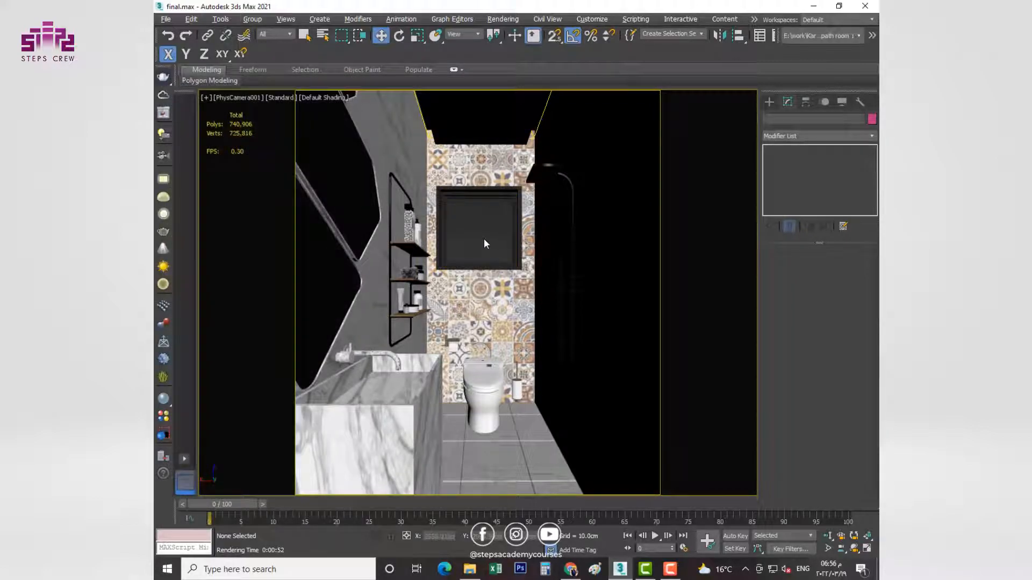
Select the remaining loose group outside the room and move it close beside the bathroom in the Top view.
{"action": "key", "text": "p"}
{"action": "key", "text": "z"}
{"action": "middle_click_drag", "start_coordinate": [484, 244], "coordinate": [516, 280], "text": "alt"}
{"action": "left_click", "coordinate": [417, 265]}
{"action": "key", "text": "alt+w"}
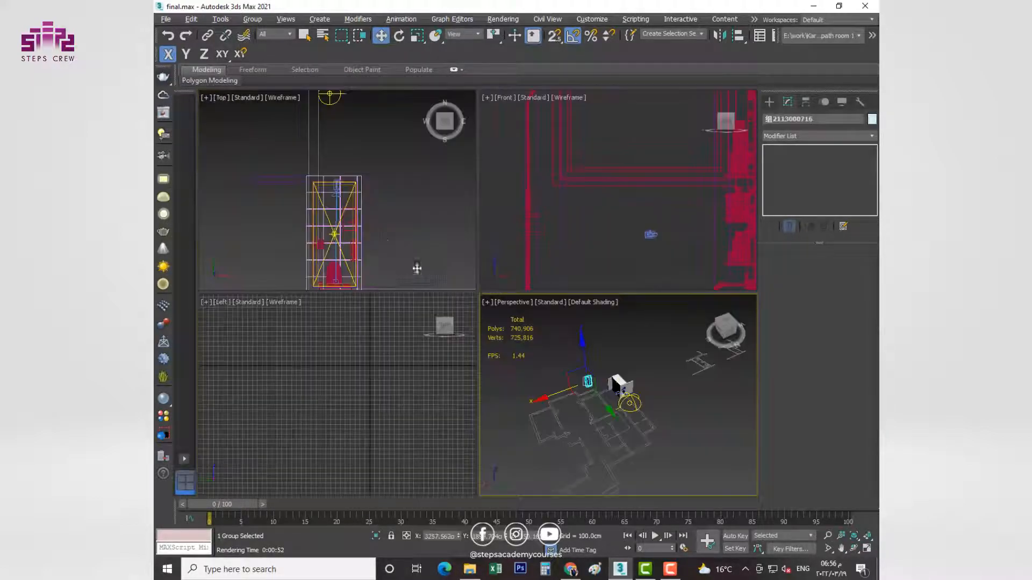
{"action": "key", "text": "alt+w"}
{"action": "key", "text": "z"}
{"action": "middle_click_drag", "start_coordinate": [295, 153], "coordinate": [430, 367]}
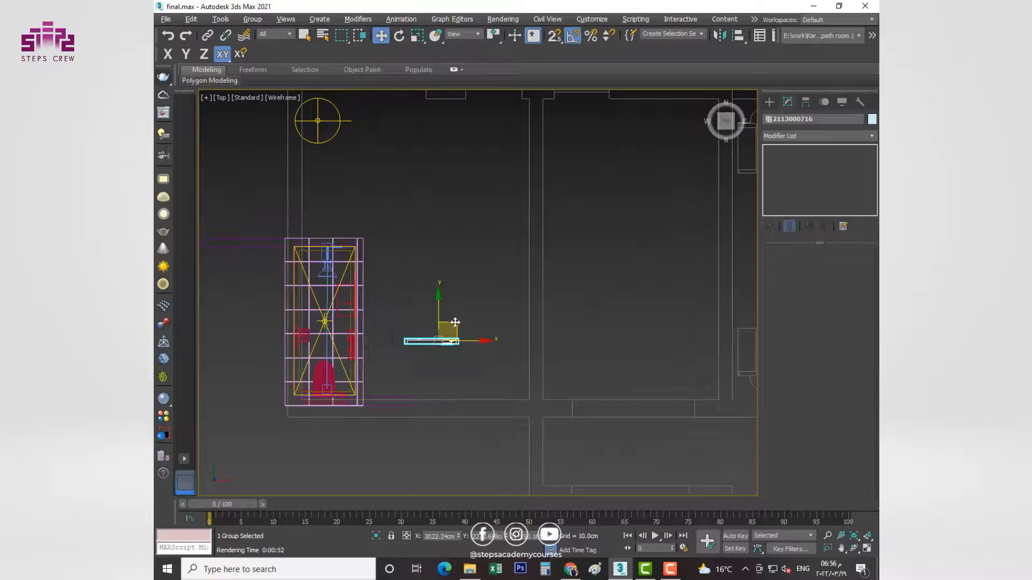
Isolate the door group together with the adjoining wall and floor in the Perspective view, then select only the door group.
{"action": "key", "text": "alt+w"}
{"action": "right_click", "coordinate": [522, 371]}
{"action": "key", "text": "alt+w"}
{"action": "scroll", "coordinate": [516, 349], "scroll_direction": "up", "scroll_amount": 5}
{"action": "left_click", "coordinate": [443, 188], "text": "ctrl"}
{"action": "scroll", "coordinate": [428, 214], "scroll_direction": "up", "scroll_amount": 5}
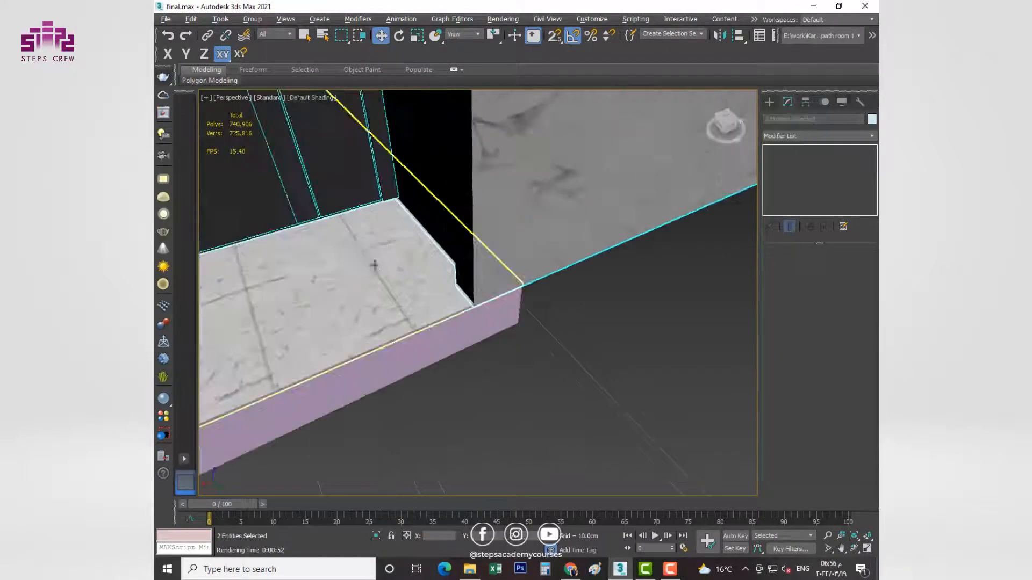
{"action": "left_click", "coordinate": [379, 260], "text": "ctrl"}
{"action": "key", "text": "alt+q"}
{"action": "left_click", "coordinate": [515, 355]}
{"action": "key", "text": "z"}
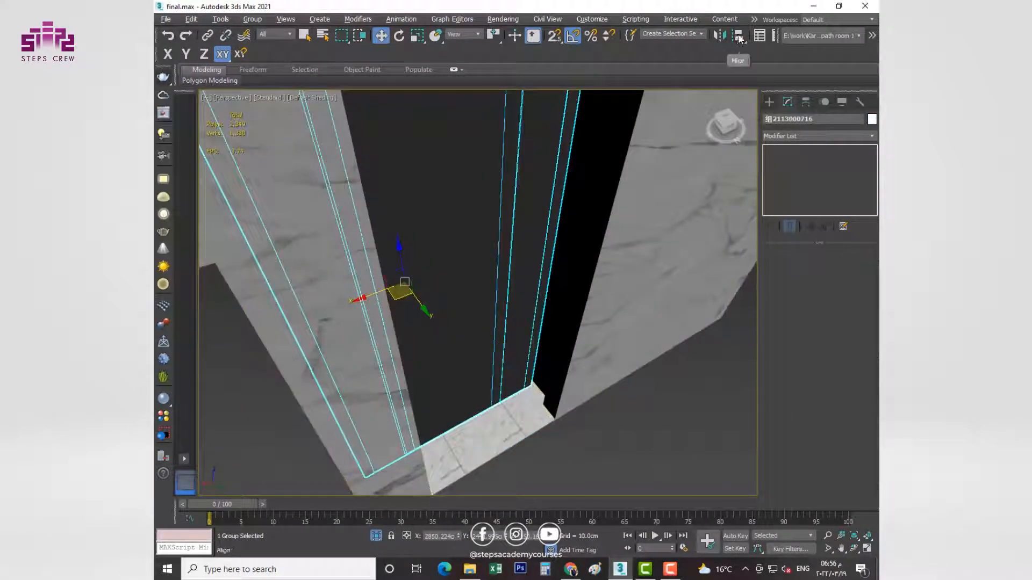
Move the door group into the bathroom wall's opening in the Top view.
{"action": "key", "text": "alt+w"}
{"action": "right_click", "coordinate": [352, 232]}
{"action": "key", "text": "alt+w"}
{"action": "key", "text": "z"}
{"action": "middle_click_drag", "start_coordinate": [397, 310], "coordinate": [442, 348]}
{"action": "left_click_drag", "start_coordinate": [560, 302], "coordinate": [516, 286]}
{"action": "scroll", "coordinate": [295, 286], "scroll_direction": "up", "scroll_amount": 6}
{"action": "left_click_drag", "start_coordinate": [406, 324], "coordinate": [310, 294]}
{"action": "scroll", "coordinate": [578, 316], "scroll_direction": "down", "scroll_amount": 5}
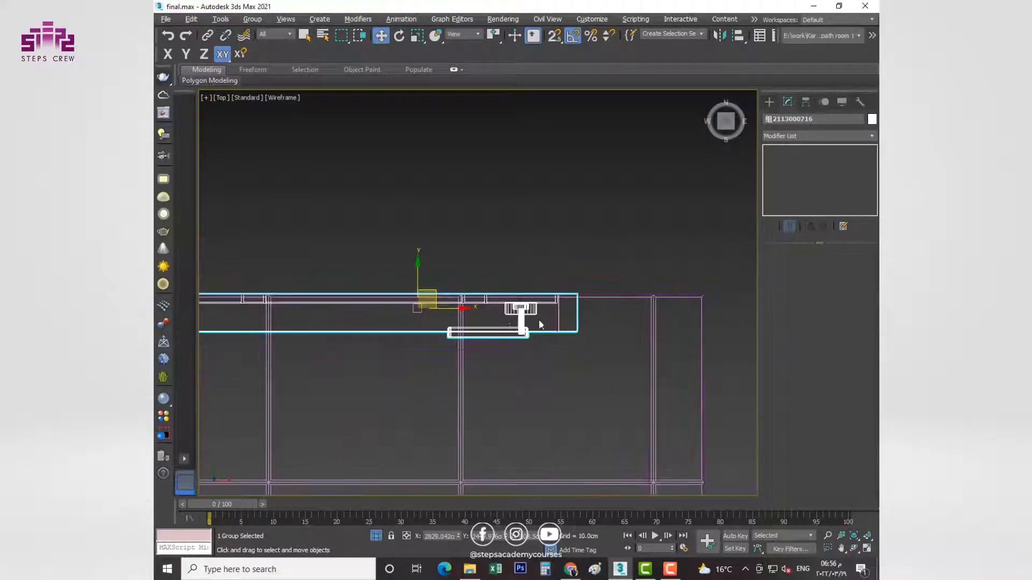
Add a modifier to the door group and move its upper points to fit the opening's height.
{"action": "key", "text": "alt+w"}
{"action": "right_click", "coordinate": [511, 282]}
{"action": "key", "text": "alt+w"}
{"action": "key", "text": "z"}
{"action": "scroll", "coordinate": [512, 288], "scroll_direction": "down", "scroll_amount": 2}
{"action": "middle_click_drag", "start_coordinate": [492, 175], "coordinate": [502, 246]}
{"action": "scroll", "coordinate": [502, 246], "scroll_direction": "up", "scroll_amount": 2}
{"action": "left_click", "coordinate": [800, 134]}
{"action": "left_click", "coordinate": [784, 153]}
{"action": "key", "text": "1"}
{"action": "left_click_drag", "start_coordinate": [618, 198], "coordinate": [404, 257]}
{"action": "scroll", "coordinate": [461, 224], "scroll_direction": "up", "scroll_amount": 3}
{"action": "left_click_drag", "start_coordinate": [569, 233], "coordinate": [571, 194]}
{"action": "key", "text": "1"}
Create a second Physical camera in the Top view, looking across the bathroom toward the basin wall.
{"action": "key", "text": "alt+w"}
{"action": "right_click", "coordinate": [412, 251]}
{"action": "key", "text": "alt+w"}
{"action": "left_click", "coordinate": [506, 314]}
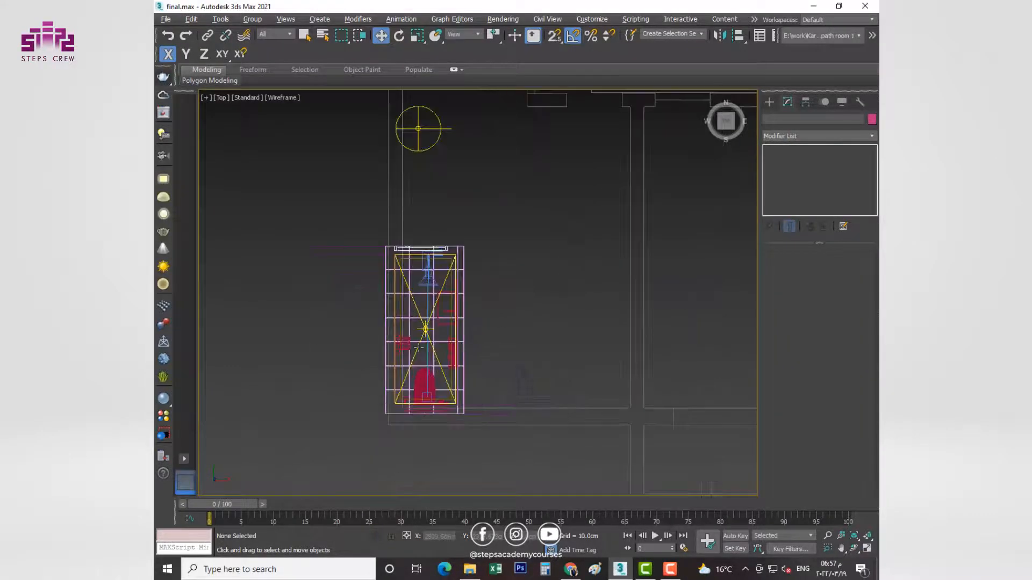
{"action": "left_click", "coordinate": [770, 102]}
{"action": "left_click", "coordinate": [805, 117]}
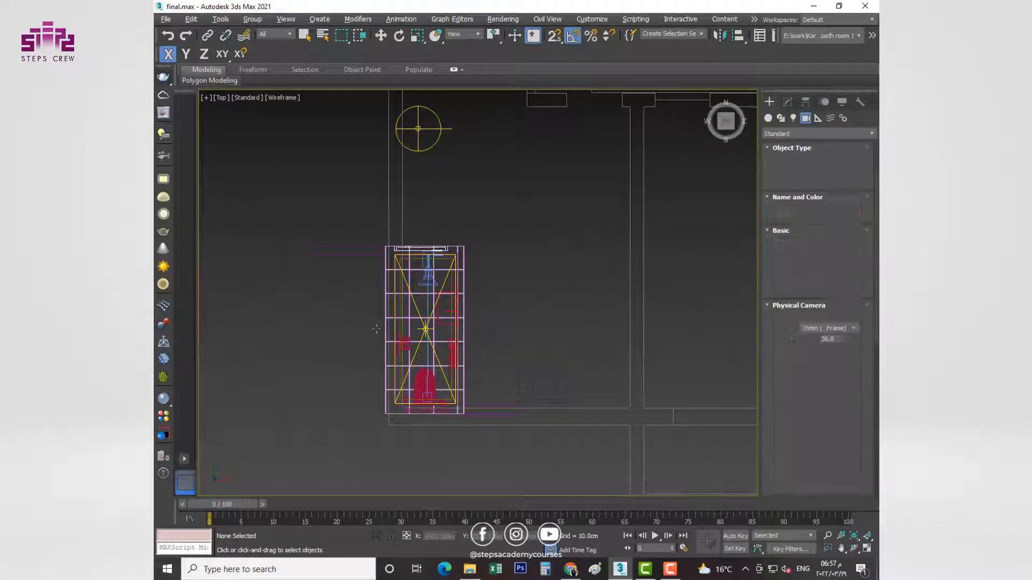
{"action": "right_click", "coordinate": [481, 332]}
Raise the new camera to room height in the Front view, look through PhysCamera002 and render it.
{"action": "key", "text": "alt+w"}
{"action": "right_click", "coordinate": [565, 263]}
{"action": "key", "text": "alt+w"}
{"action": "scroll", "coordinate": [539, 282], "scroll_direction": "down", "scroll_amount": 10}
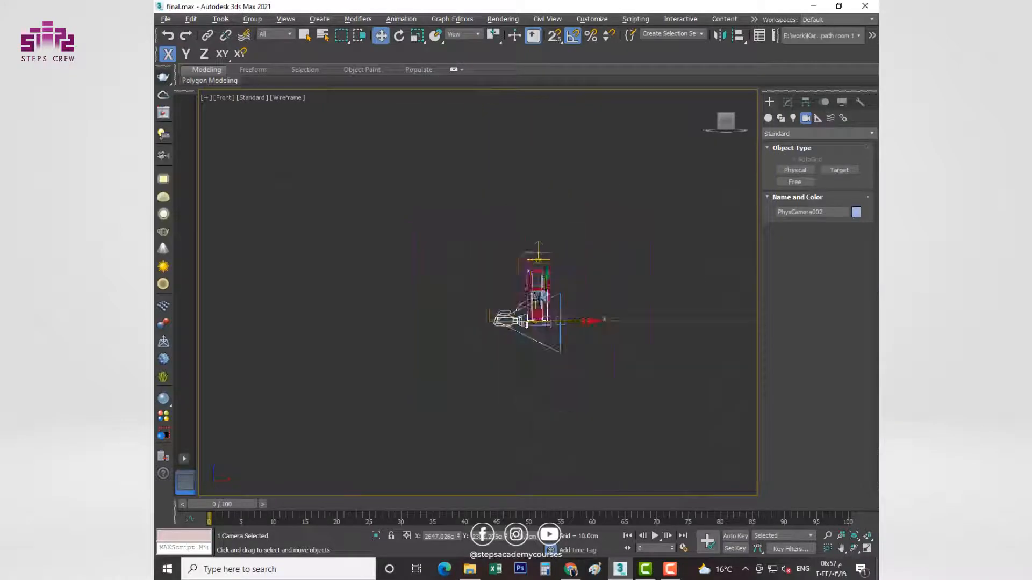
{"action": "scroll", "coordinate": [539, 301], "scroll_direction": "up", "scroll_amount": 3}
{"action": "key", "text": "c"}
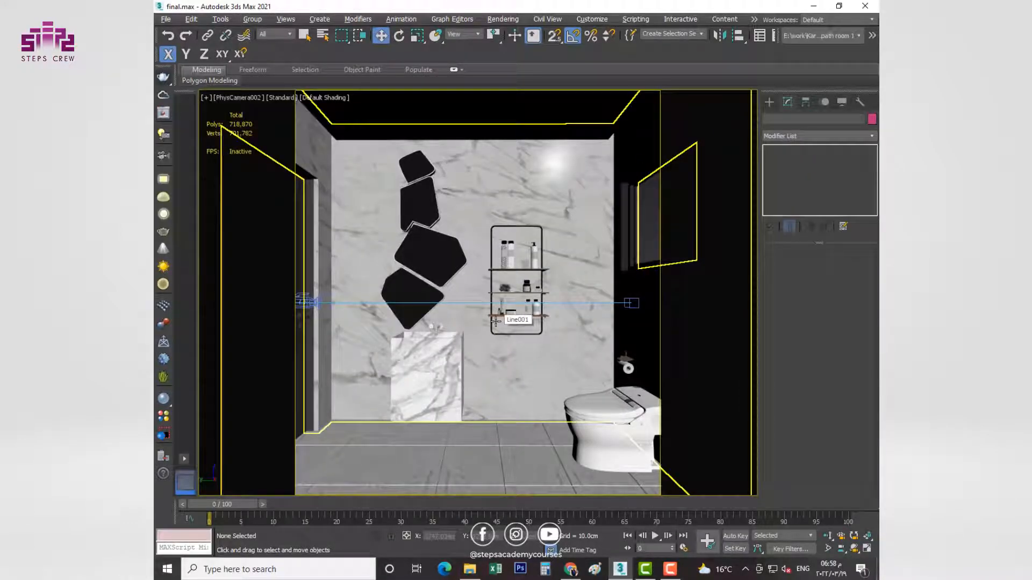
{"action": "key", "text": "shift+q"}
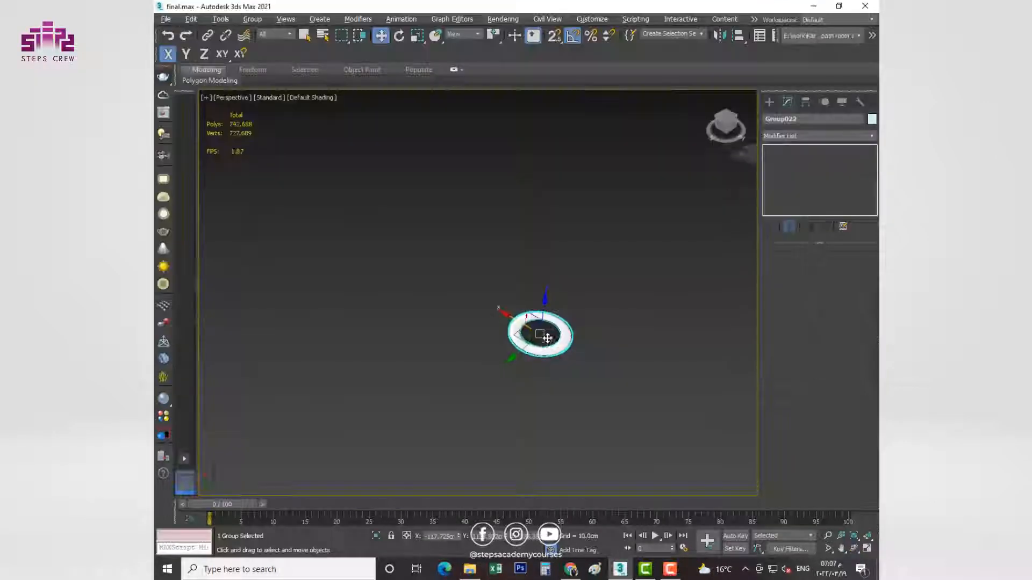
Open the spotlight group, select its outer ring and display the 06 - Default material for editing.
{"action": "scroll", "coordinate": [456, 120], "scroll_direction": "up", "scroll_amount": 3}
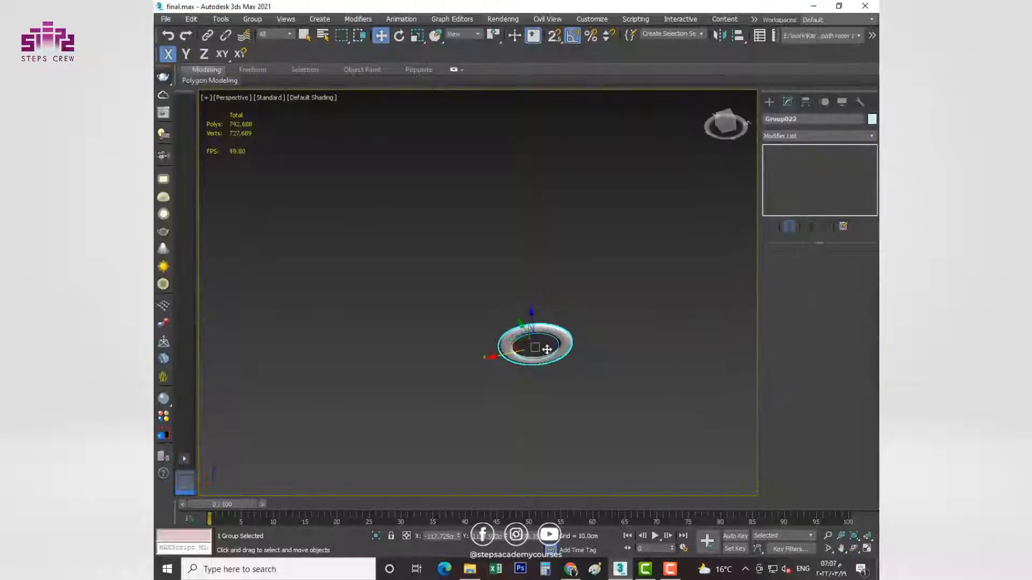
{"action": "left_click", "coordinate": [247, 18]}
{"action": "left_click", "coordinate": [258, 54]}
{"action": "left_click", "coordinate": [569, 253]}
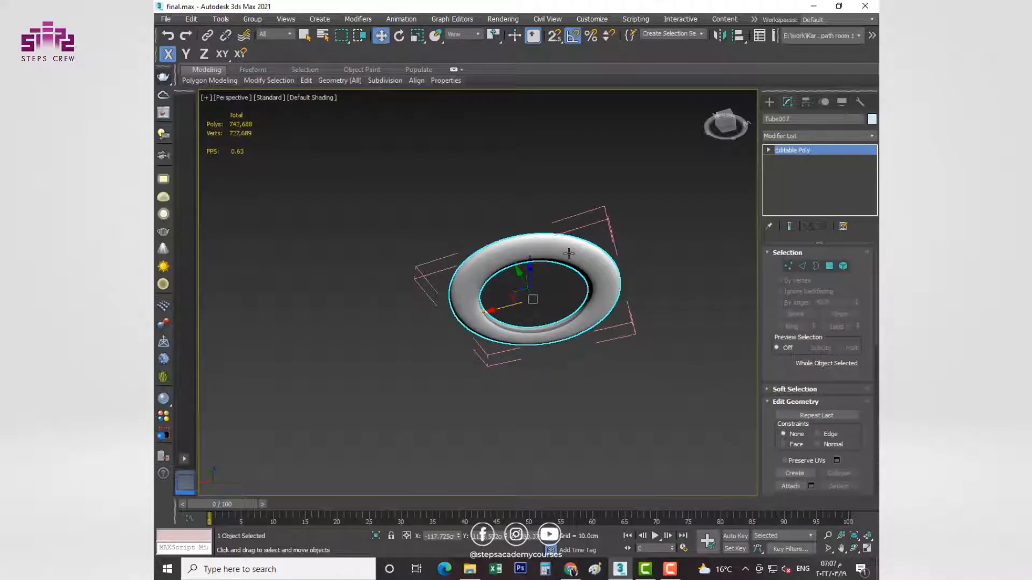
{"action": "key", "text": "m"}
{"action": "left_click", "coordinate": [323, 114]}
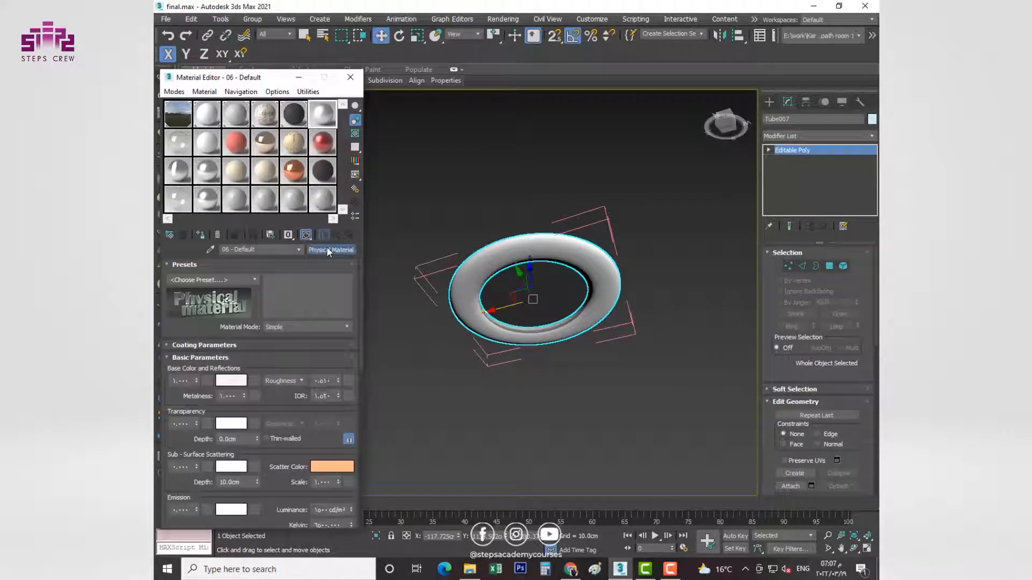
Change the 06 - Default material to VRayMtl with a near-black diffuse colour and a light grey reflection colour.
{"action": "left_click", "coordinate": [422, 298]}
{"action": "scroll", "coordinate": [466, 343], "scroll_direction": "down", "scroll_amount": 1}
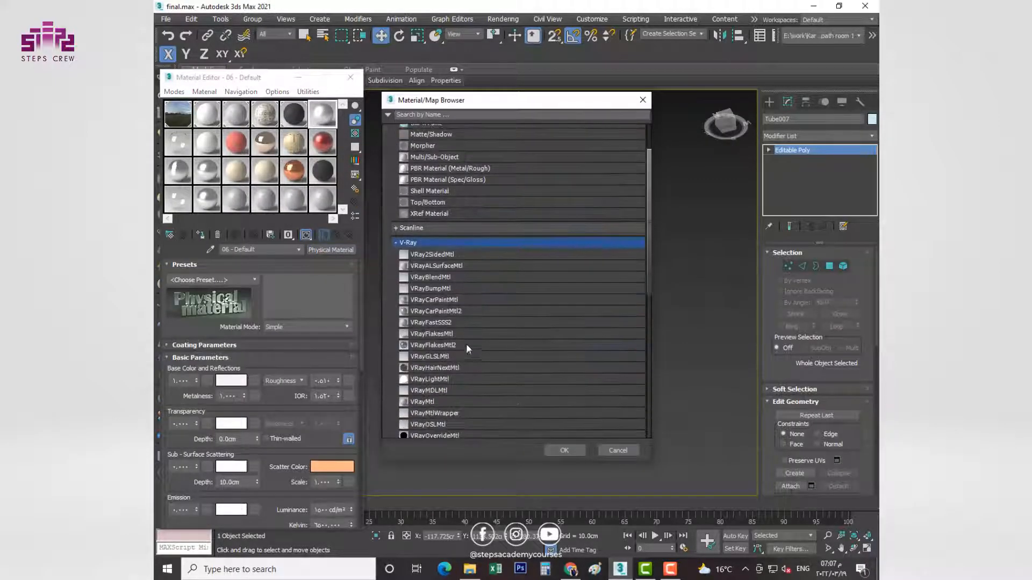
{"action": "double_click", "coordinate": [441, 401]}
{"action": "left_click", "coordinate": [230, 277]}
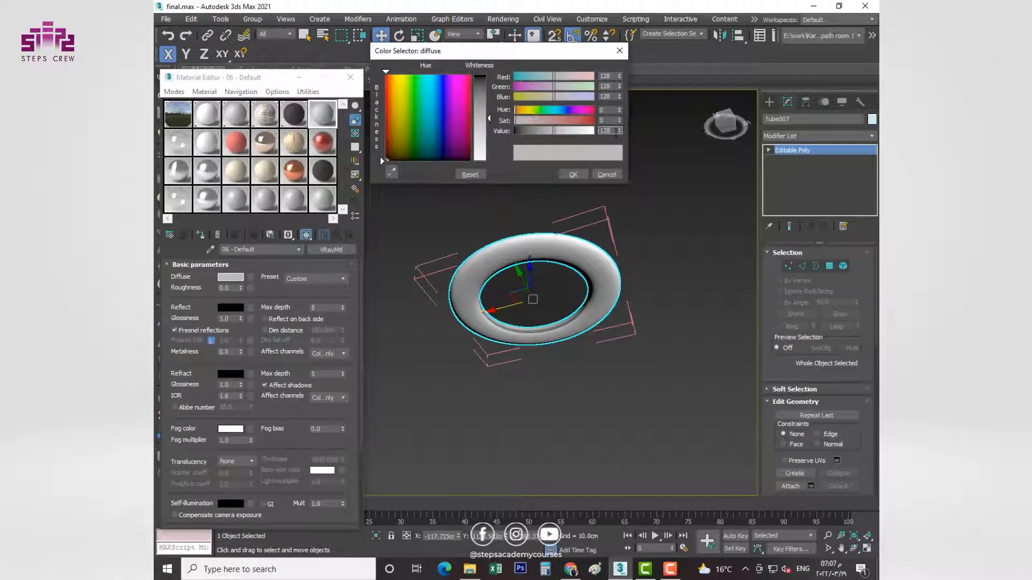
{"action": "type", "text": "0"}
{"action": "key", "text": "Return"}
{"action": "left_click", "coordinate": [573, 174]}
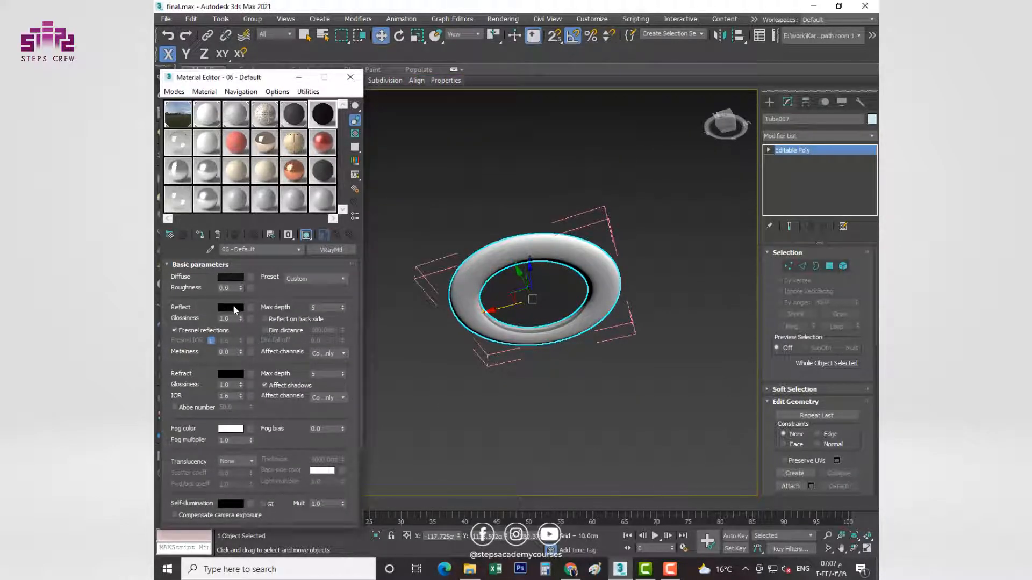
{"action": "left_click", "coordinate": [233, 309]}
{"action": "left_click", "coordinate": [481, 127]}
{"action": "left_click", "coordinate": [577, 176]}
Change the 06 - Default material to VRayLightMtl, assign it to the spotlight's inner disc and close the group.
{"action": "left_click", "coordinate": [330, 249]}
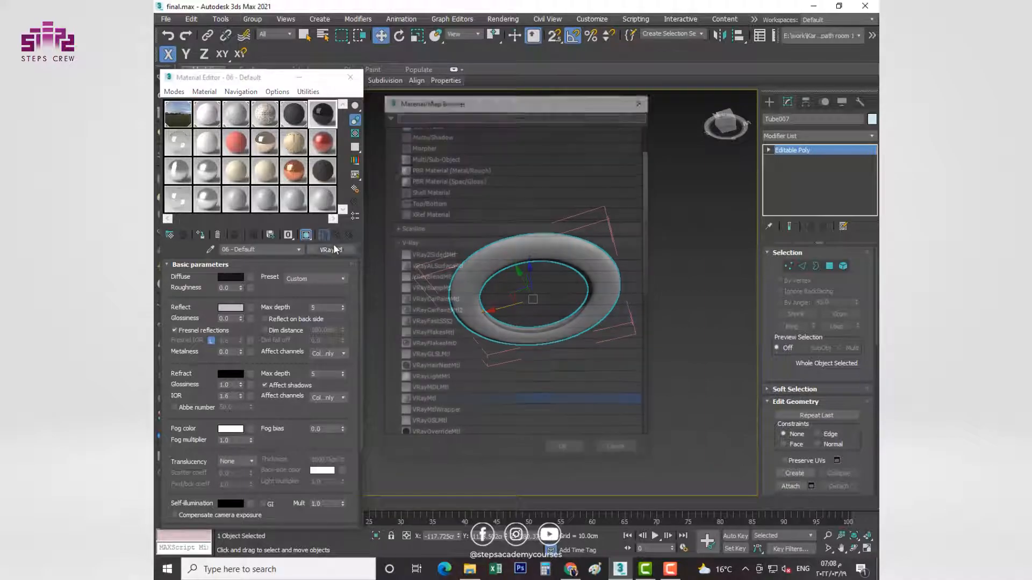
{"action": "double_click", "coordinate": [437, 375]}
{"action": "left_click", "coordinate": [552, 286]}
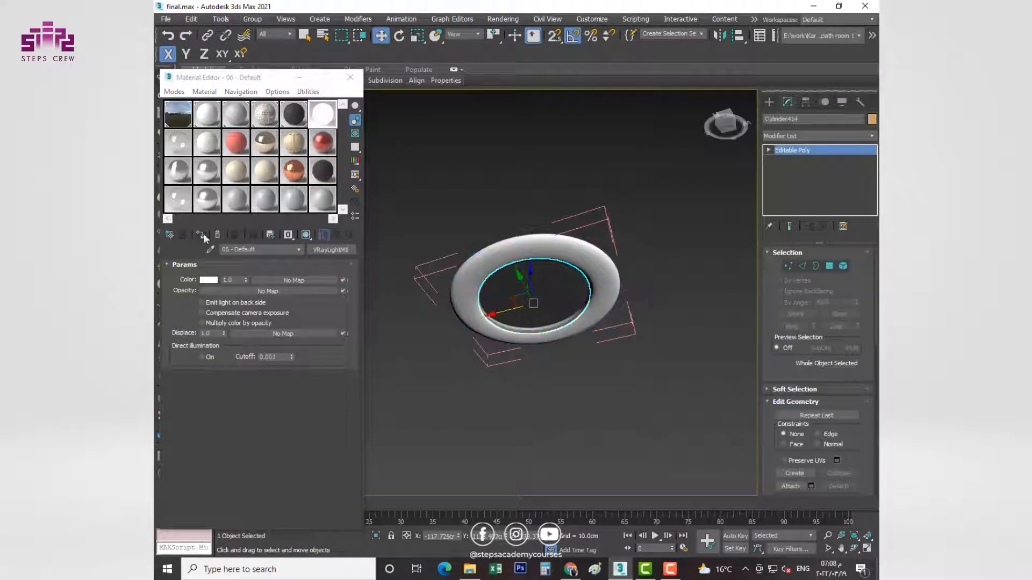
{"action": "left_click", "coordinate": [350, 79]}
{"action": "left_click", "coordinate": [253, 19]}
{"action": "left_click", "coordinate": [267, 89]}
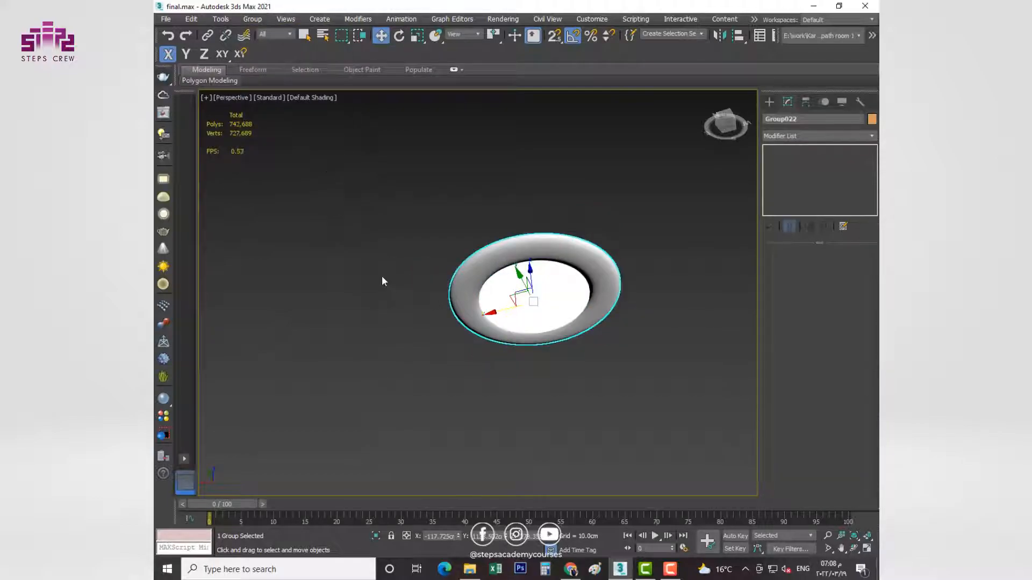
Move the spotlight group over to the bathroom's location in the Top view.
{"action": "key", "text": "alt+w"}
{"action": "middle_click", "coordinate": [381, 281]}
{"action": "key", "text": "alt+w"}
{"action": "scroll", "coordinate": [383, 281], "scroll_direction": "down", "scroll_amount": 10}
{"action": "scroll", "coordinate": [307, 318], "scroll_direction": "up", "scroll_amount": 2}
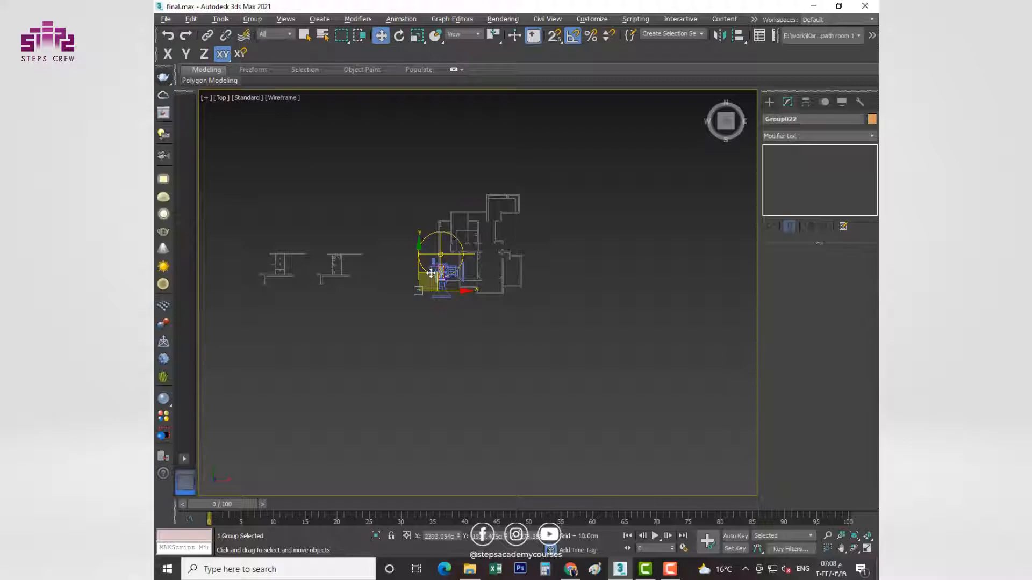
{"action": "scroll", "coordinate": [413, 317], "scroll_direction": "up", "scroll_amount": 5}
Raise the spotlight group along the Z axis to just above the bathroom's ceiling in the Perspective view.
{"action": "key", "text": "alt+w"}
{"action": "middle_click", "coordinate": [585, 407]}
{"action": "key", "text": "alt+w"}
{"action": "key", "text": "z"}
{"action": "scroll", "coordinate": [508, 337], "scroll_direction": "down", "scroll_amount": 3}
{"action": "middle_click_drag", "start_coordinate": [553, 364], "coordinate": [514, 341], "text": "alt"}
{"action": "left_click_drag", "start_coordinate": [493, 286], "coordinate": [494, 289]}
Hide the roof slab, and isolate the spotlight group together with the inner ceiling slab.
{"action": "left_click", "coordinate": [504, 379]}
{"action": "right_click", "coordinate": [506, 382]}
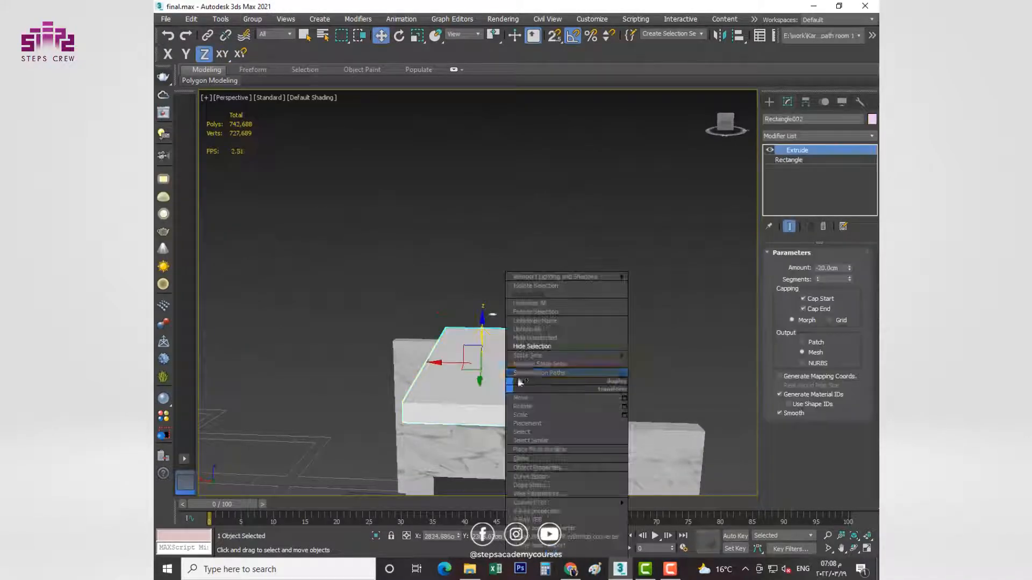
{"action": "left_click", "coordinate": [529, 354]}
{"action": "left_click", "coordinate": [495, 379]}
{"action": "left_click", "coordinate": [492, 313]}
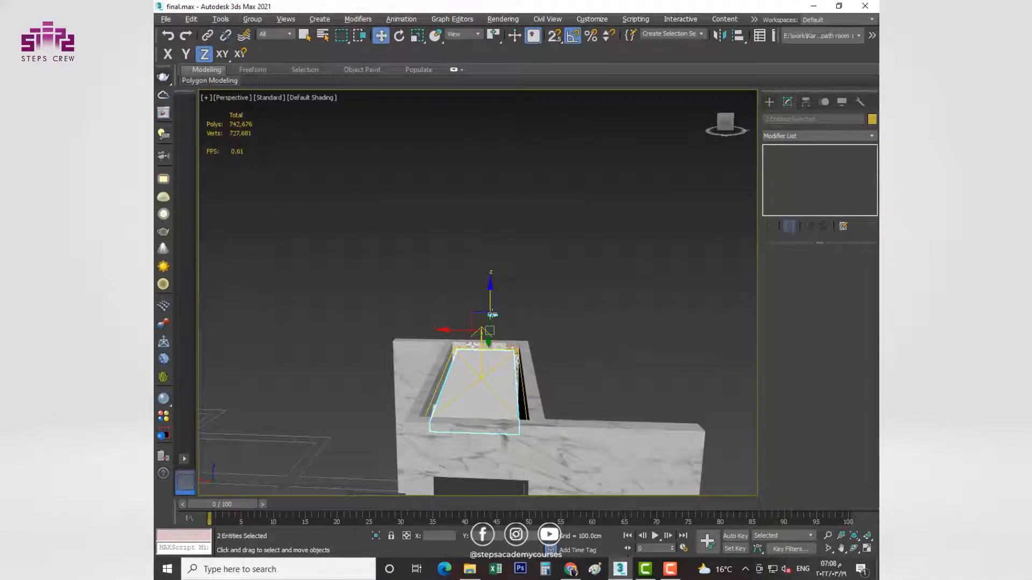
{"action": "key", "text": "z"}
Copy the spotlight group along the X axis in the Top view to form a pair across the ceiling's width.
{"action": "key", "text": "alt+w"}
{"action": "middle_click", "coordinate": [563, 183]}
{"action": "key", "text": "alt+w"}
{"action": "key", "text": "z"}
{"action": "key", "text": "alt+w"}
{"action": "middle_click", "coordinate": [458, 242]}
{"action": "key", "text": "alt+w"}
{"action": "left_click_drag", "start_coordinate": [581, 337], "coordinate": [648, 337], "text": "shift"}
{"action": "left_click", "coordinate": [521, 332]}
Make one copy of the spotlight pair along the Y axis, toward the ceiling's opposite end.
{"action": "scroll", "coordinate": [527, 360], "scroll_direction": "down", "scroll_amount": 2}
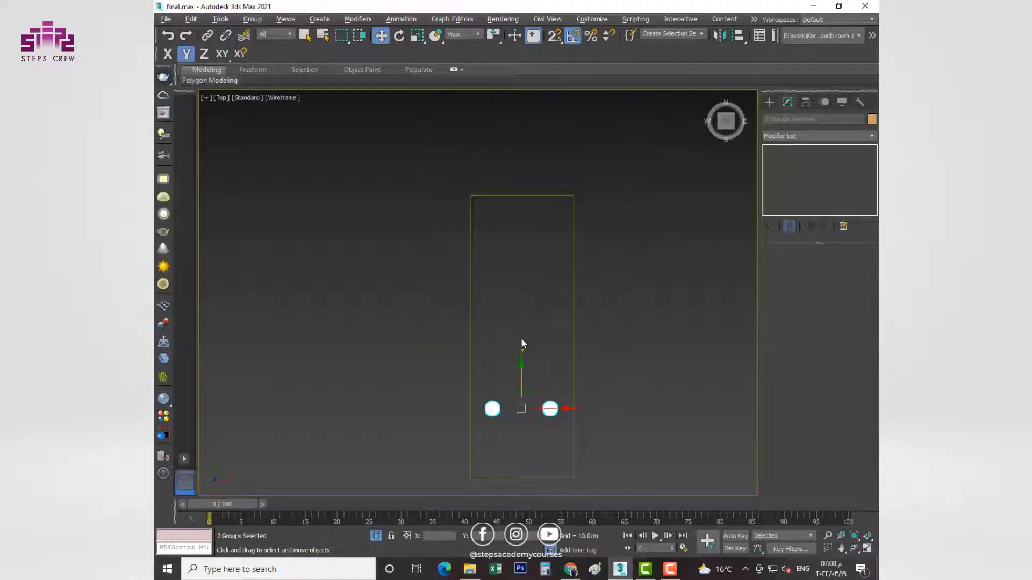
{"action": "left_click_drag", "start_coordinate": [531, 244], "coordinate": [531, 243], "text": "shift"}
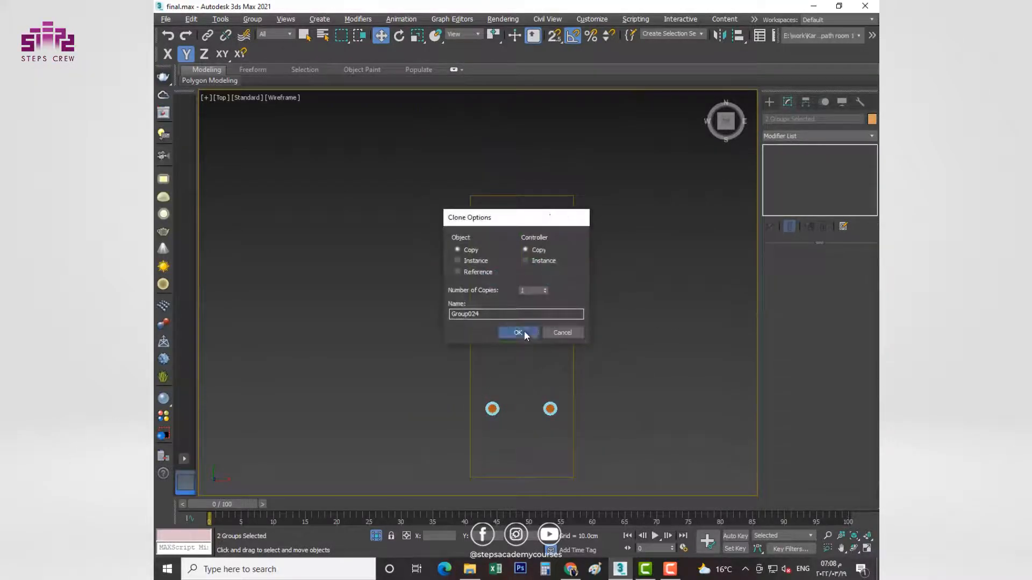
{"action": "left_click", "coordinate": [522, 332]}
Return to the Perspective view, exit isolation and unhide all objects.
{"action": "key", "text": "alt+w"}
{"action": "middle_click", "coordinate": [595, 450]}
{"action": "key", "text": "alt+w"}
{"action": "left_click", "coordinate": [376, 536]}
{"action": "right_click", "coordinate": [414, 386]}
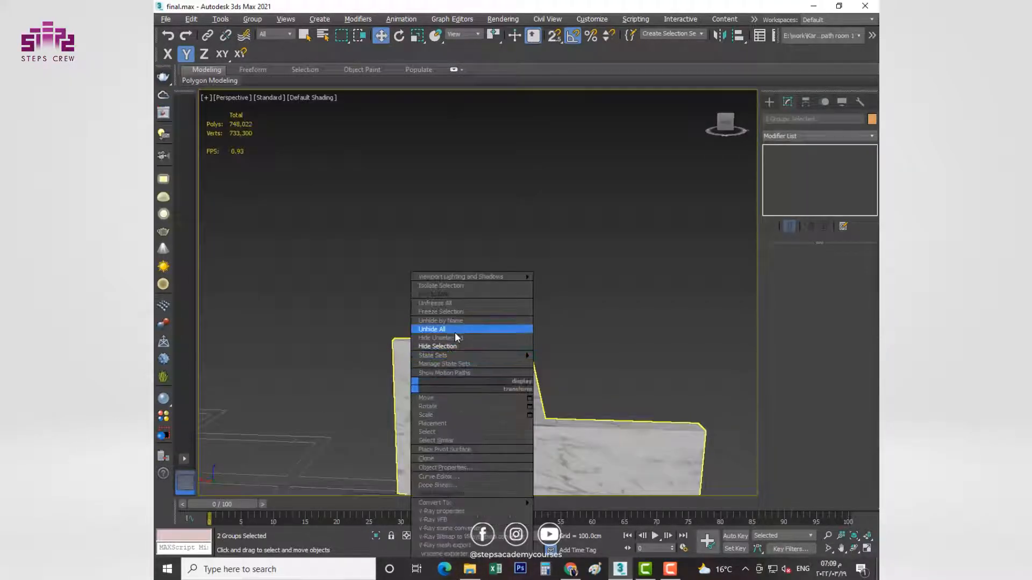
{"action": "left_click", "coordinate": [455, 330]}
Compare the PhysCamera001 and PhysCamera002 views with safe frames on, and render the PhysCamera001 view.
{"action": "key", "text": "c"}
{"action": "double_click", "coordinate": [499, 203]}
{"action": "key", "text": "shift+f"}
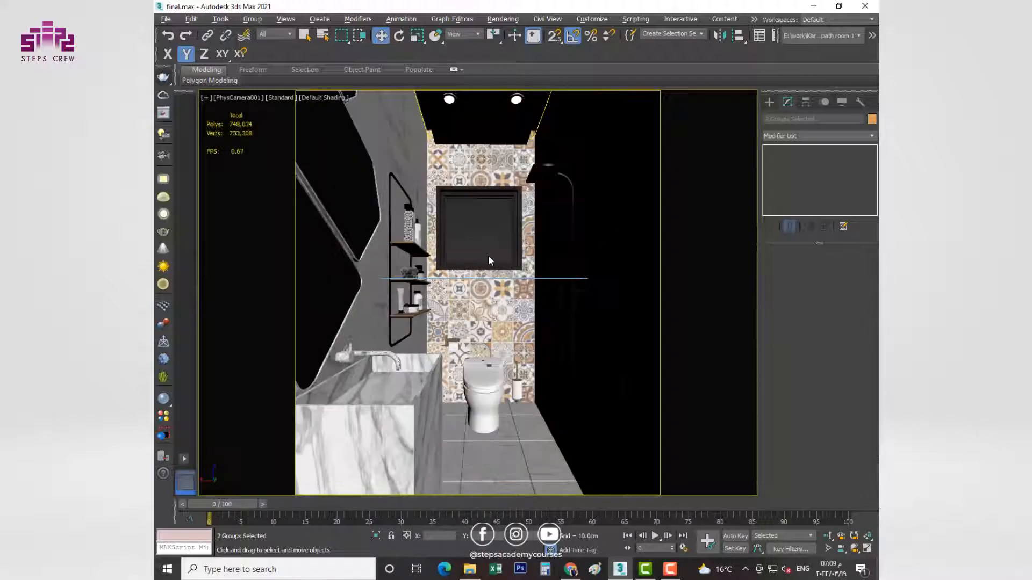
{"action": "key", "text": "c"}
{"action": "left_click", "coordinate": [484, 210]}
{"action": "double_click", "coordinate": [483, 210]}
{"action": "key", "text": "c"}
{"action": "double_click", "coordinate": [493, 204]}
{"action": "key", "text": "shift+q"}
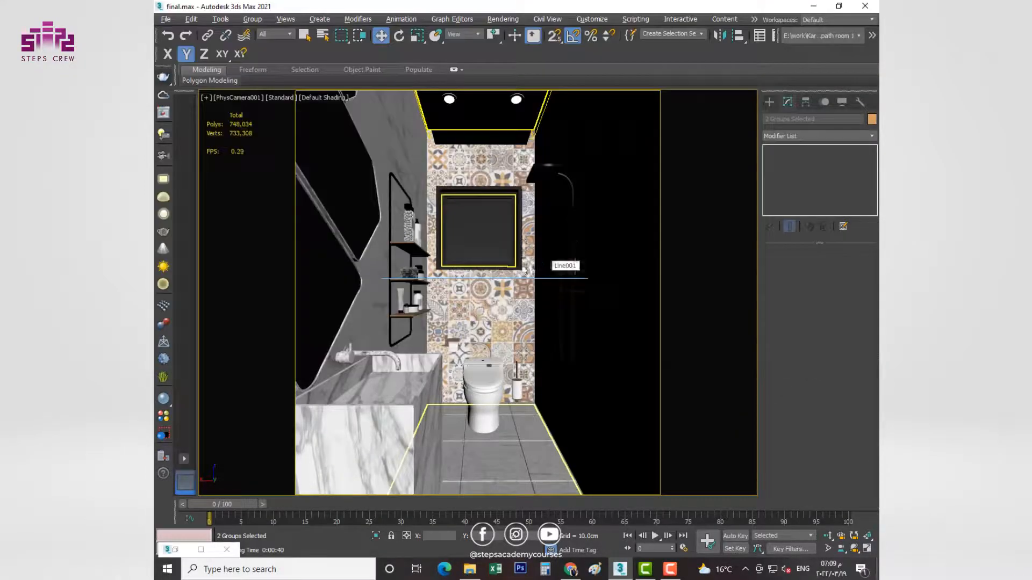
Switch the viewport to PhysCamera002.
{"action": "key", "text": "c"}
{"action": "left_click", "coordinate": [486, 210]}
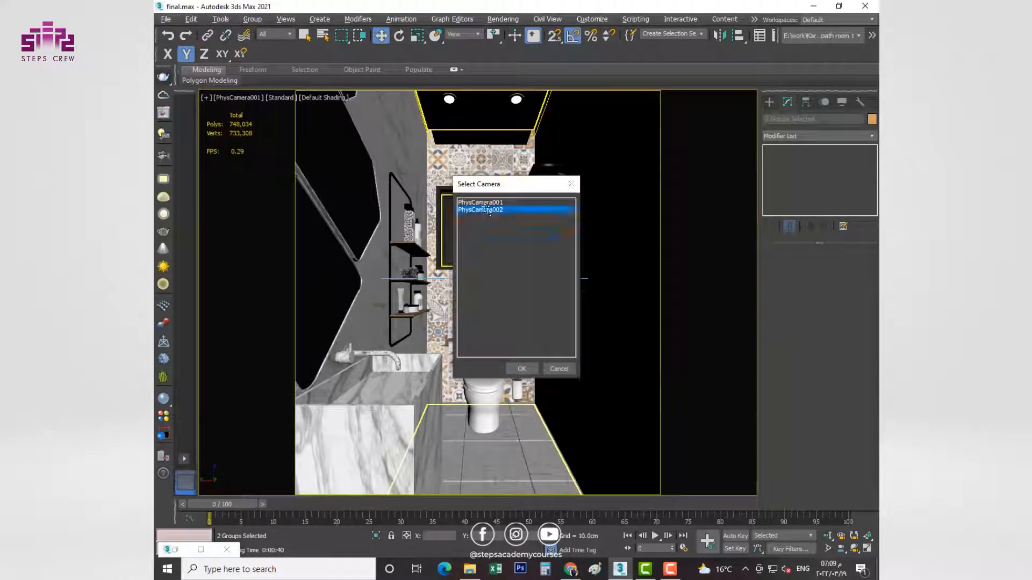
{"action": "double_click", "coordinate": [486, 209]}
{"action": "left_click", "coordinate": [608, 45]}
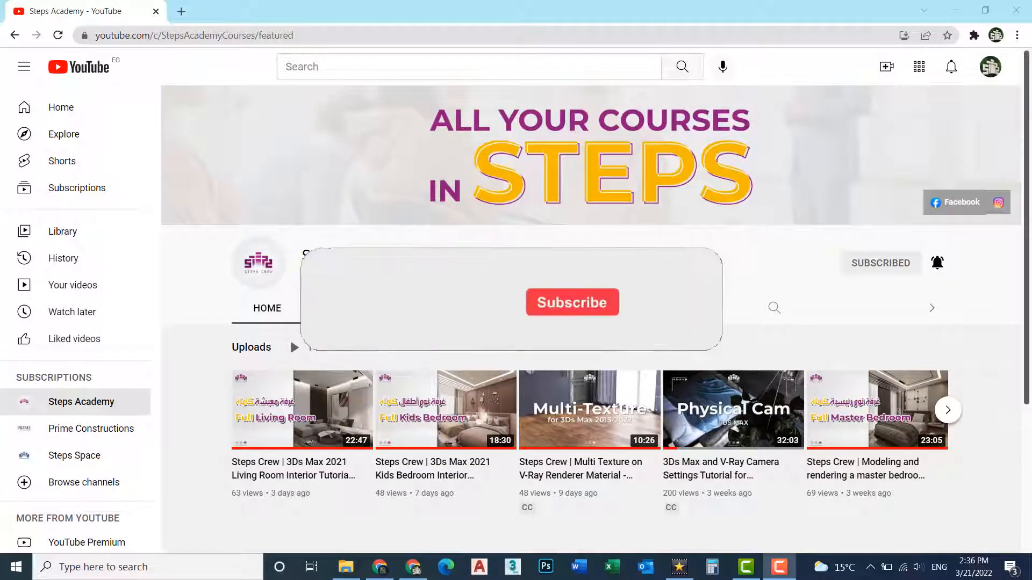
Switch to the Steps Academy channel on YouTube and browse its uploaded videos.
{"action": "left_click", "coordinate": [341, 308]}
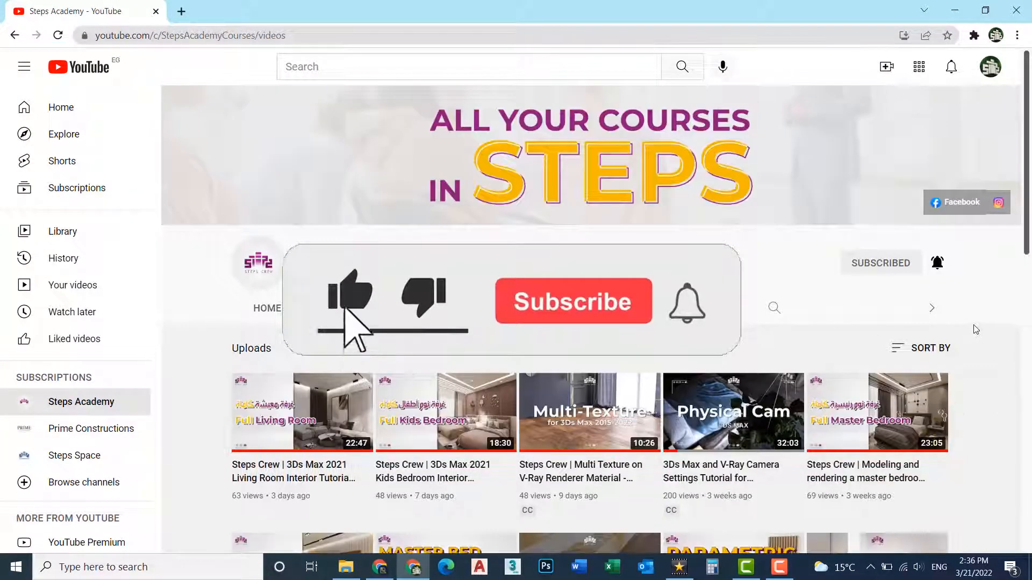
{"action": "scroll", "coordinate": [980, 343], "scroll_direction": "down", "scroll_amount": 3}
{"action": "scroll", "coordinate": [980, 342], "scroll_direction": "down", "scroll_amount": 8}
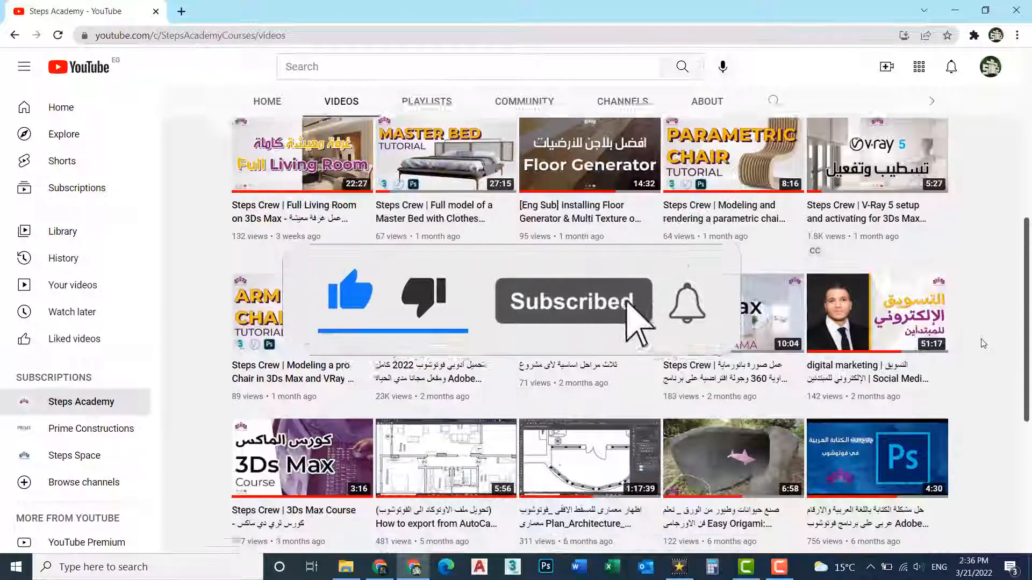
{"action": "scroll", "coordinate": [982, 344], "scroll_direction": "up", "scroll_amount": 7}
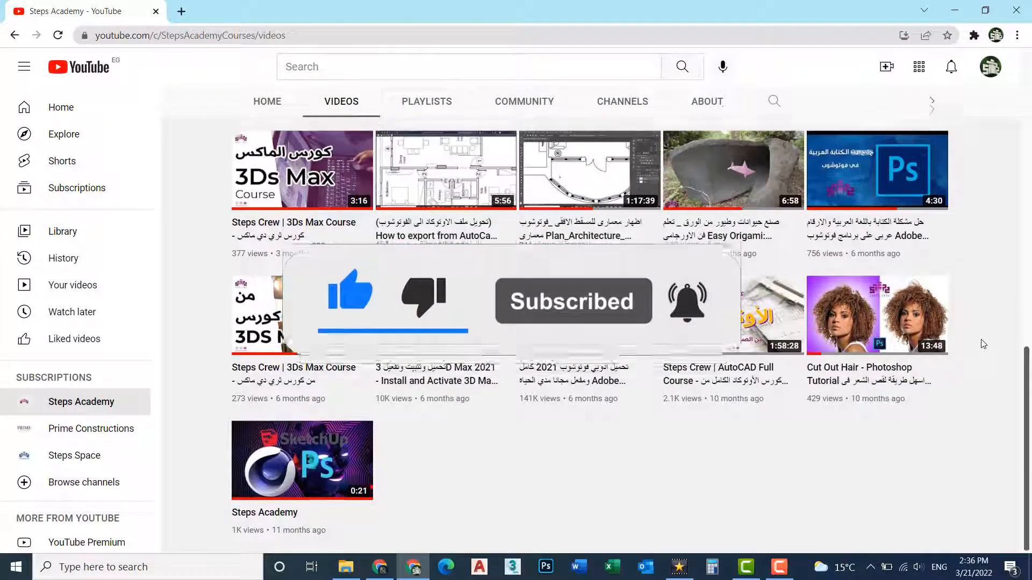